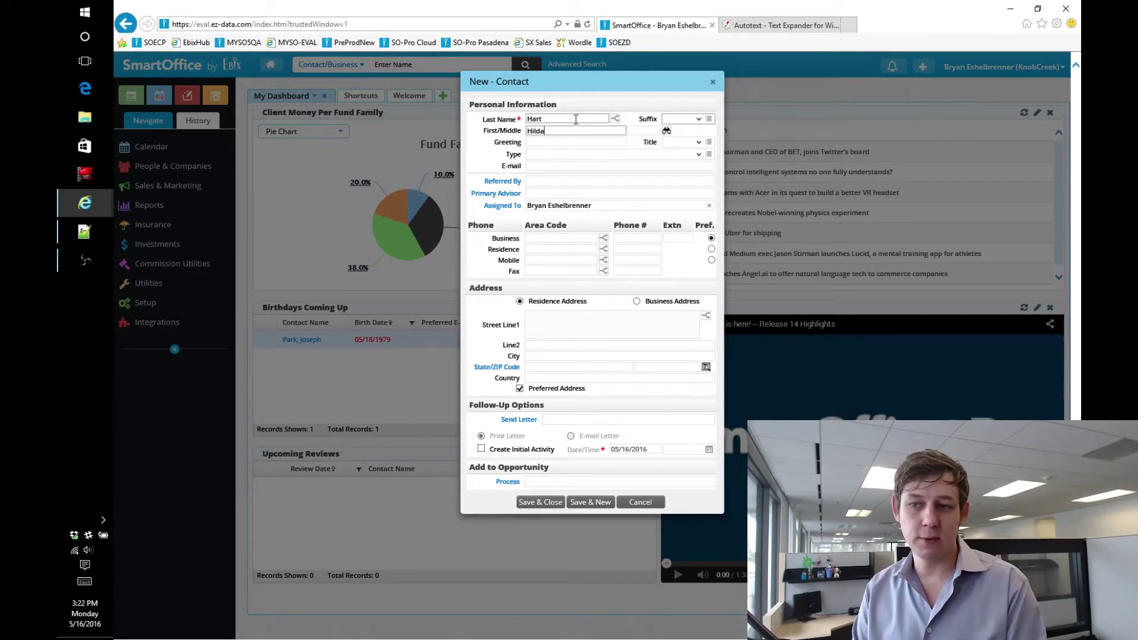
Fill in the new contact's business phone number with the "randomphone" autotext
key("Tab")
left_click(563, 238)
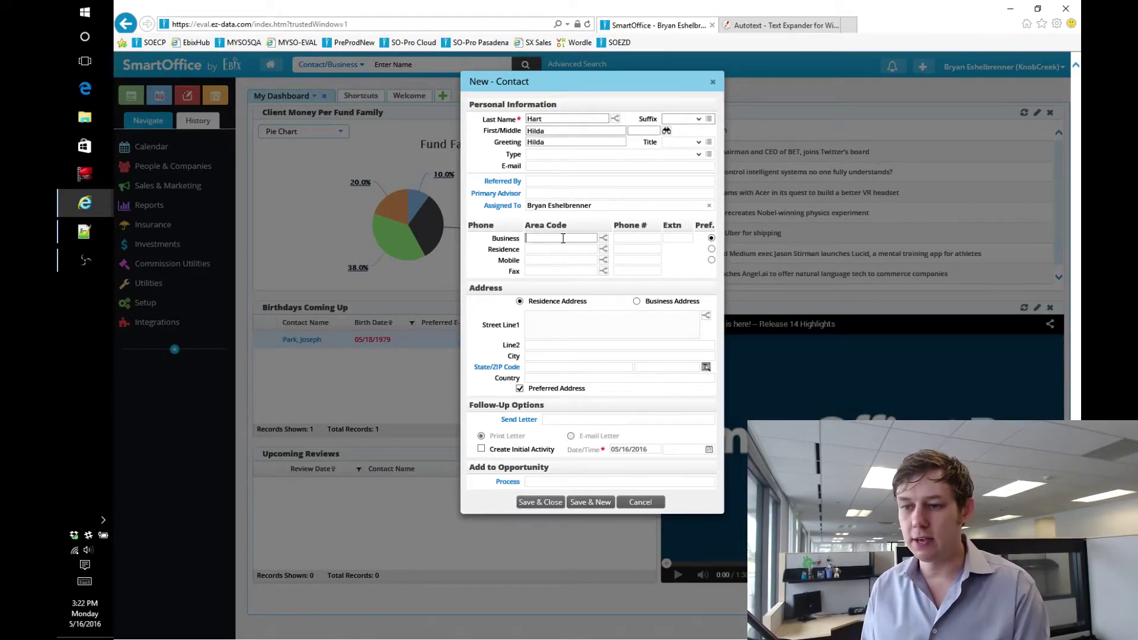
type("randomphon")
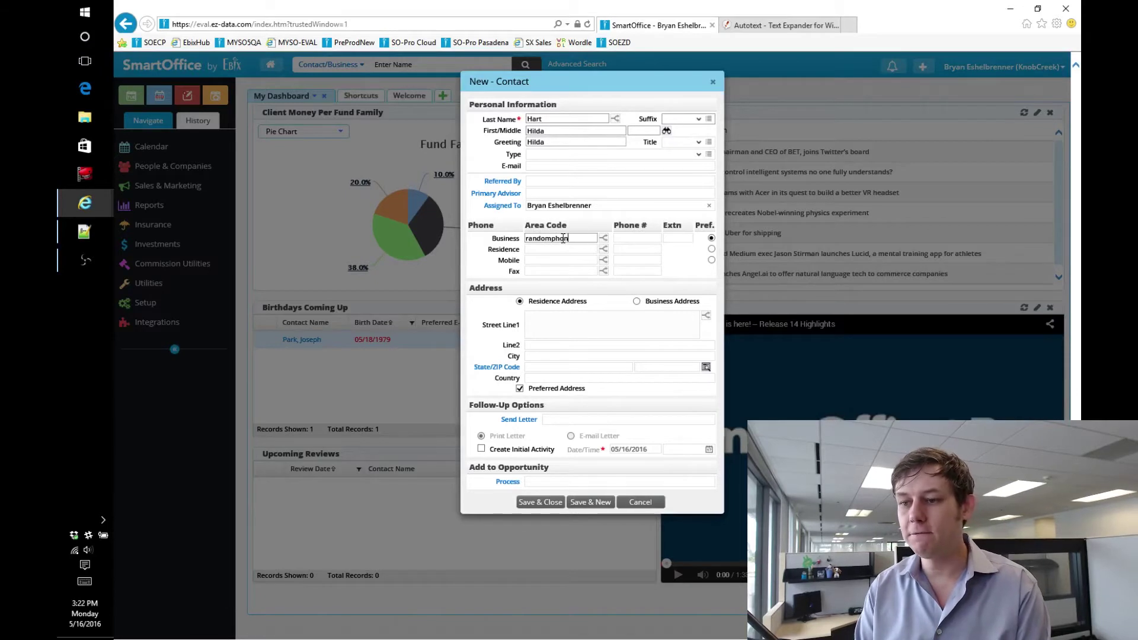
type("e")
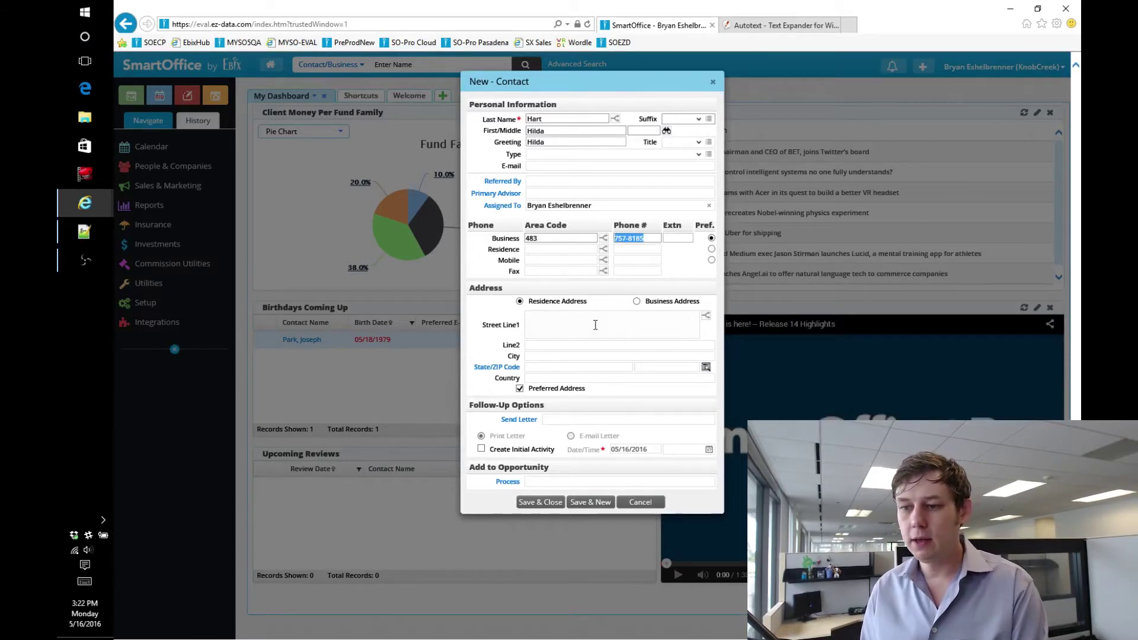
Fill in the contact's residence street line with the "randomaddress" autotext, and complete the city, state and ZIP fields
left_click(595, 324)
type("randomadd")
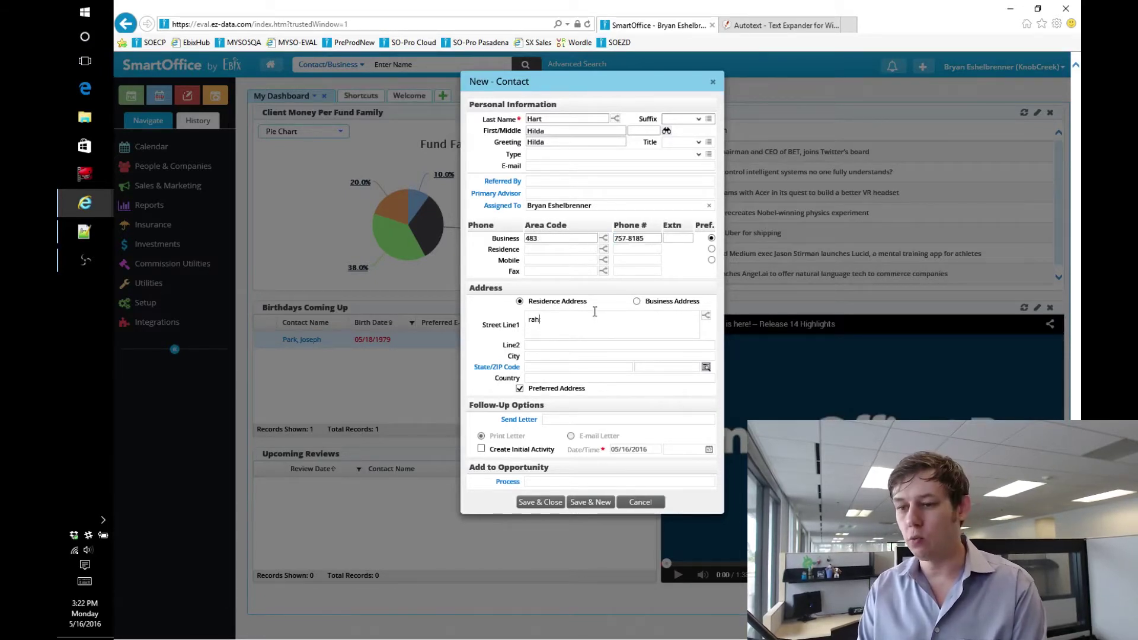
type("r")
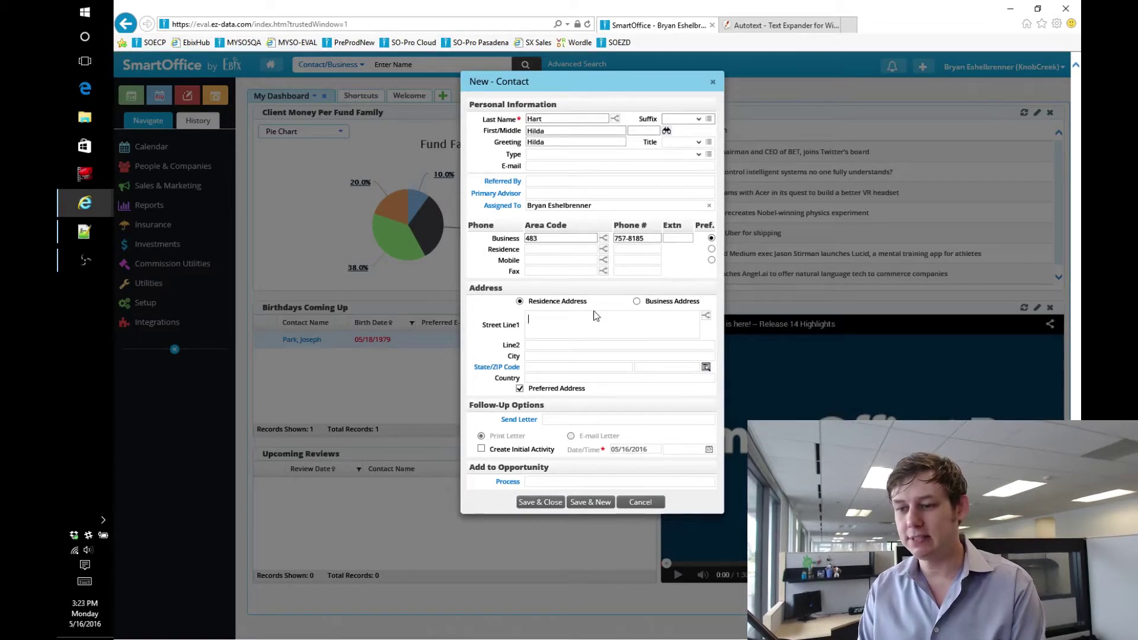
left_click(591, 357)
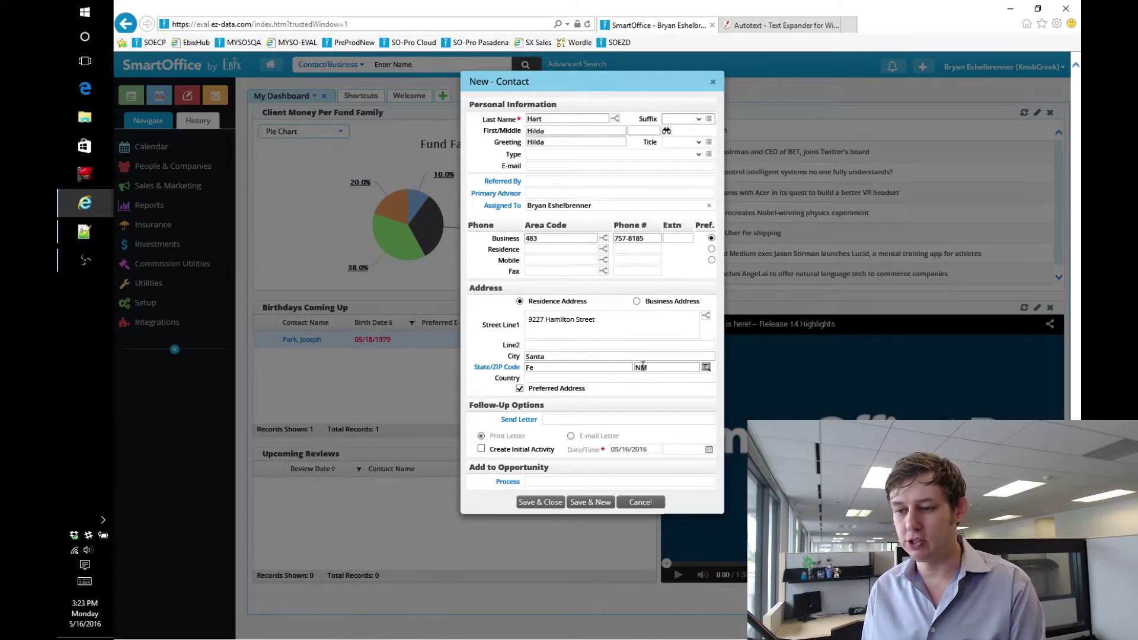
Replace the contact's street line with a newly generated one using the "randomaddress" autotext
left_click_drag(625, 332, 372, 278)
type("random")
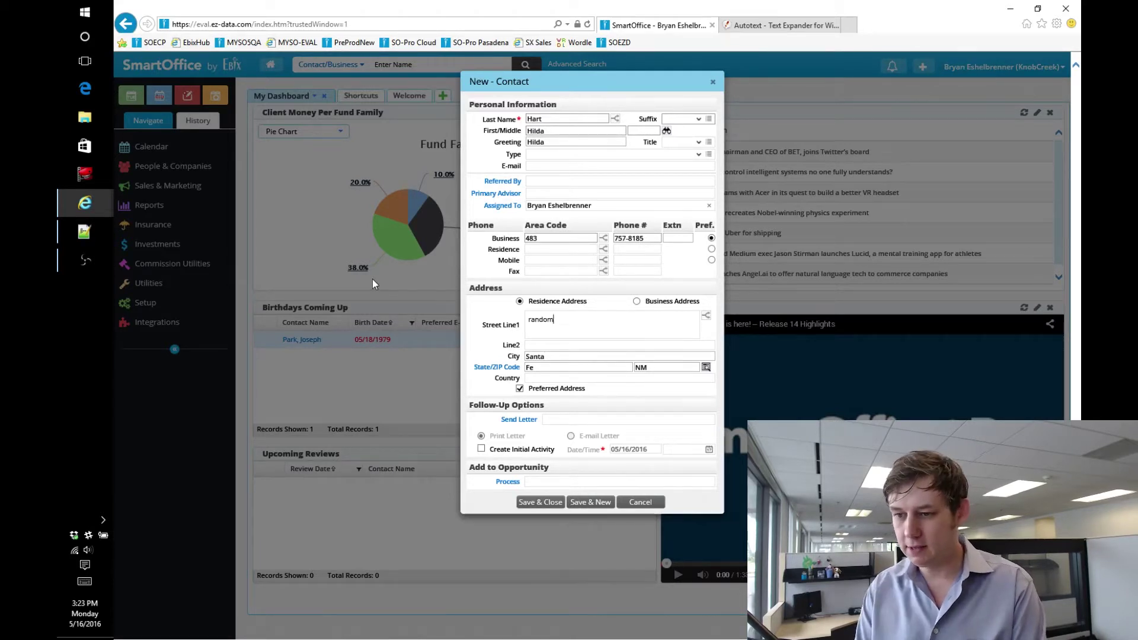
type("address")
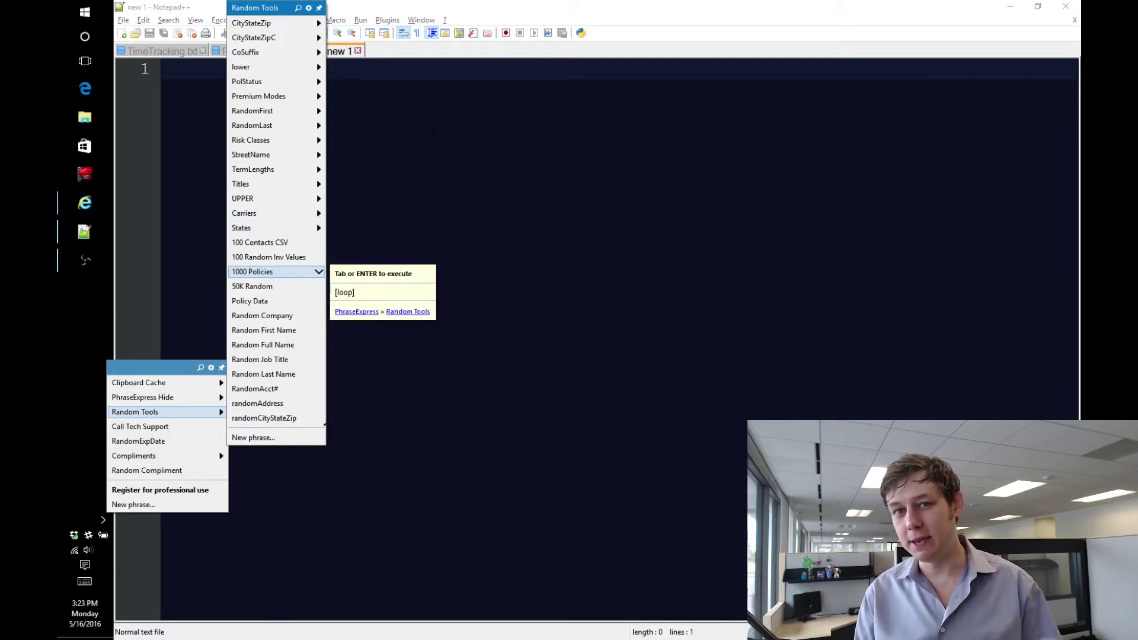
Execute the 1000 Policies phrase from Random Tools in the blank Notepad++ document
key("Return")
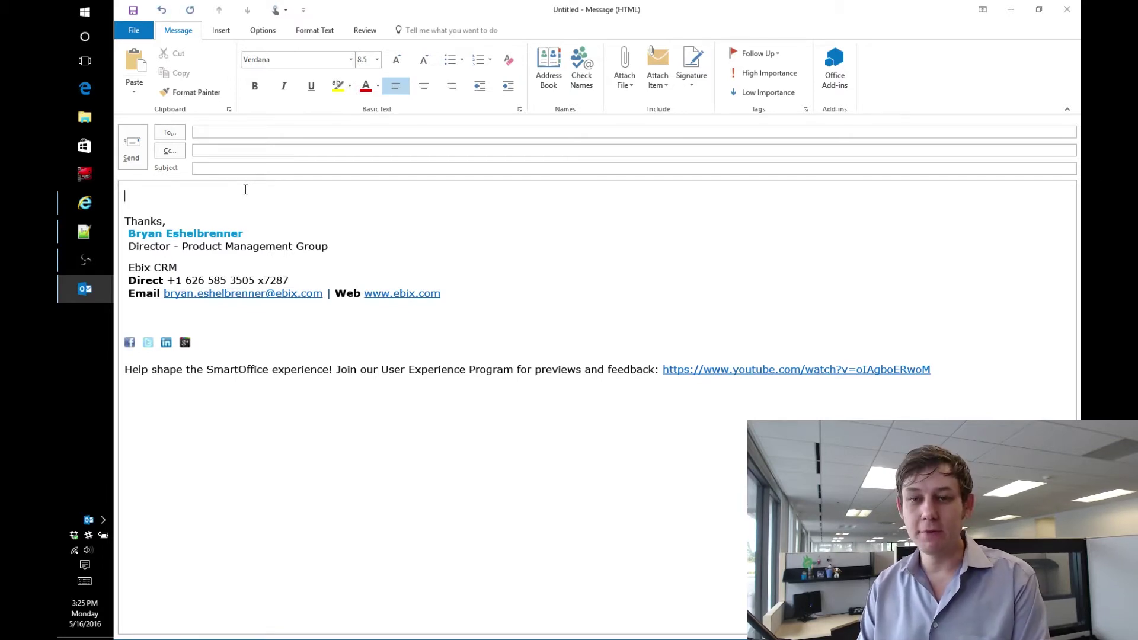
Write "You can call me on my cell phone" followed by the sender's phone number in the new Outlook message
type("You can camer")
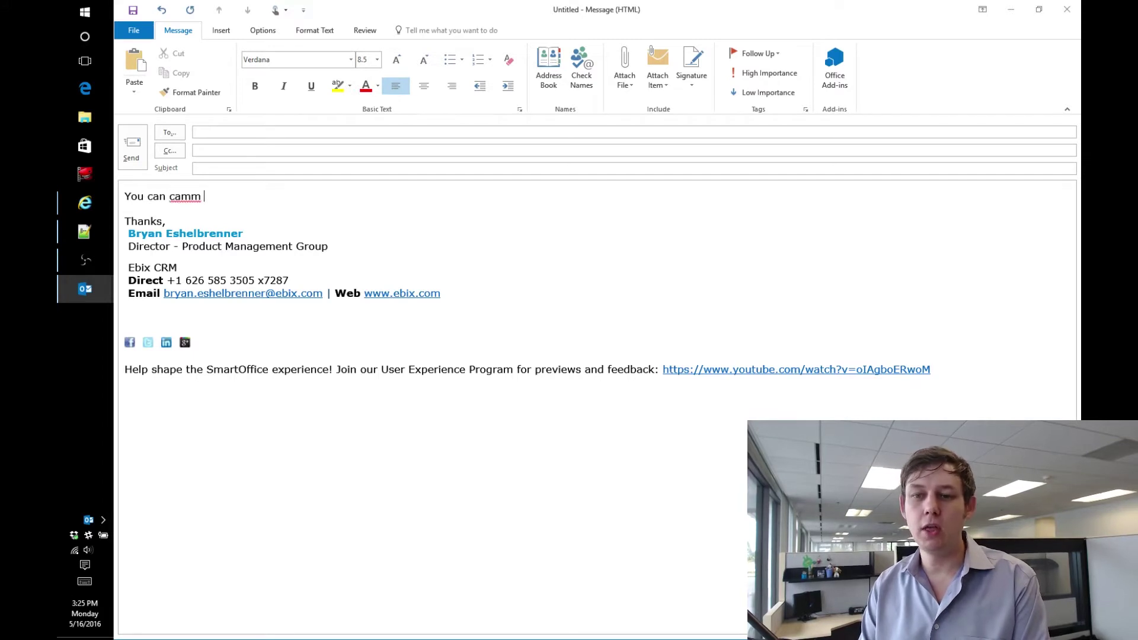
key("BackSpace")
key("BackSpace")
key("BackSpace")
type("ll me on my")
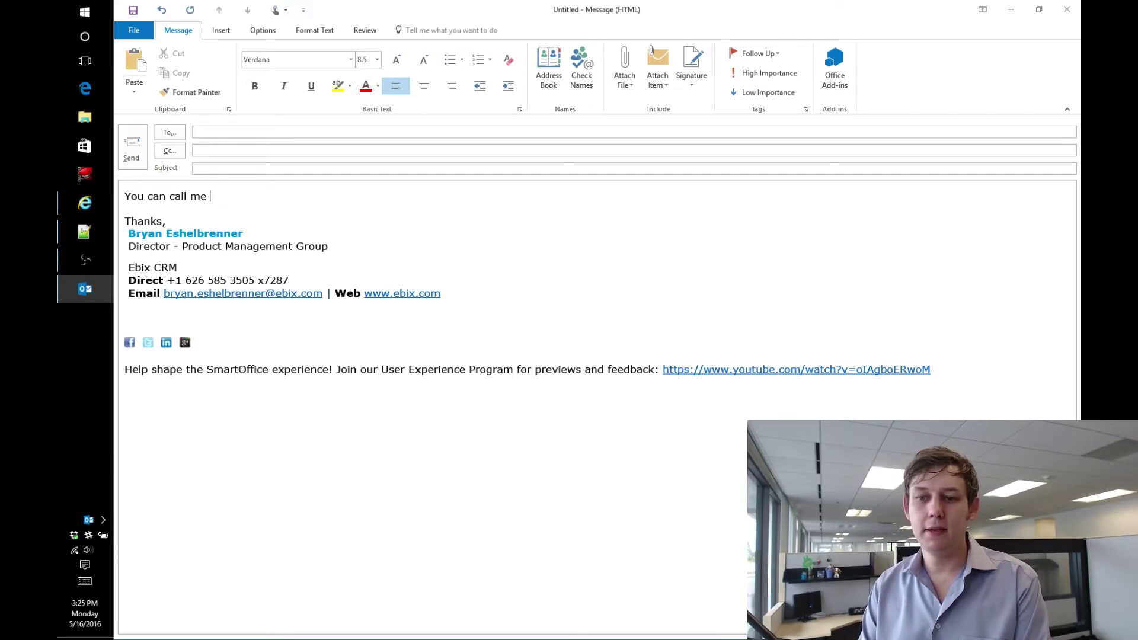
type(" cell ph")
key("BackSpace")
key("BackSpace")
key("BackSpace")
key("BackSpace")
key("BackSpace")
key("BackSpace")
key("BackSpace")
key("BackSpace")
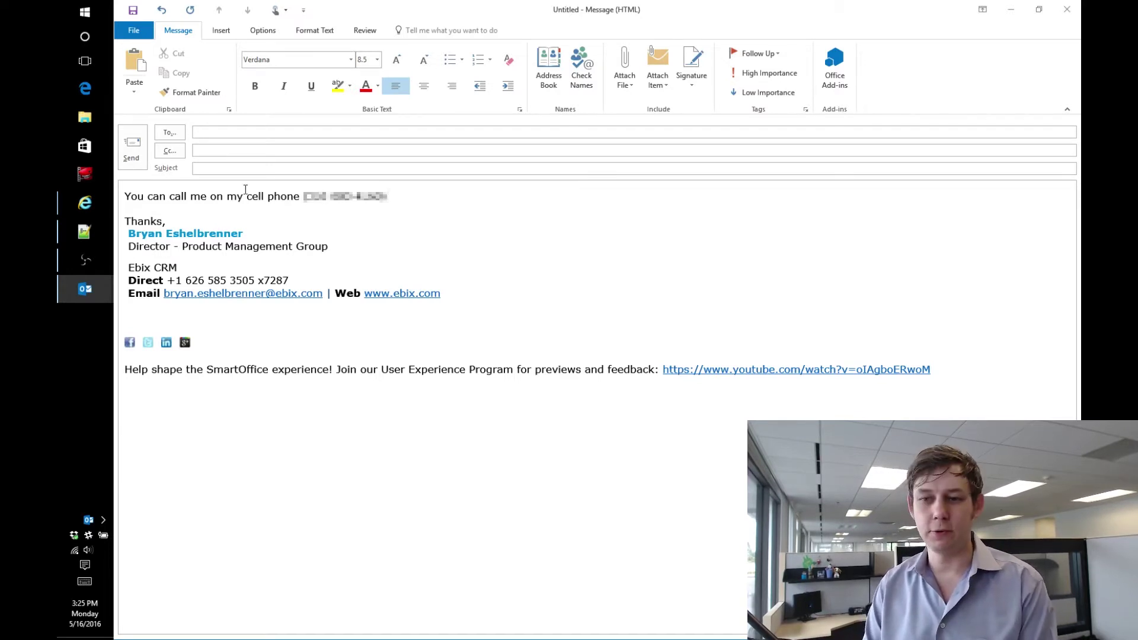
Add a paragraph "Here is my availability for the upcoming week (PT):" listing Tuesday through Monday, each 9am-6pm
key("Return")
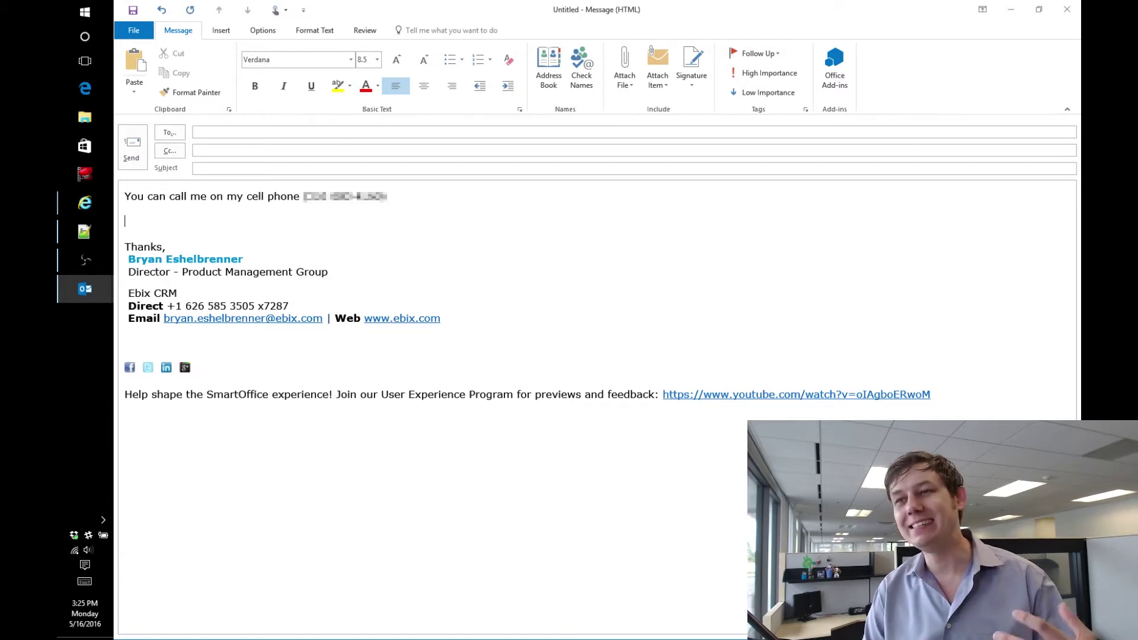
type("H")
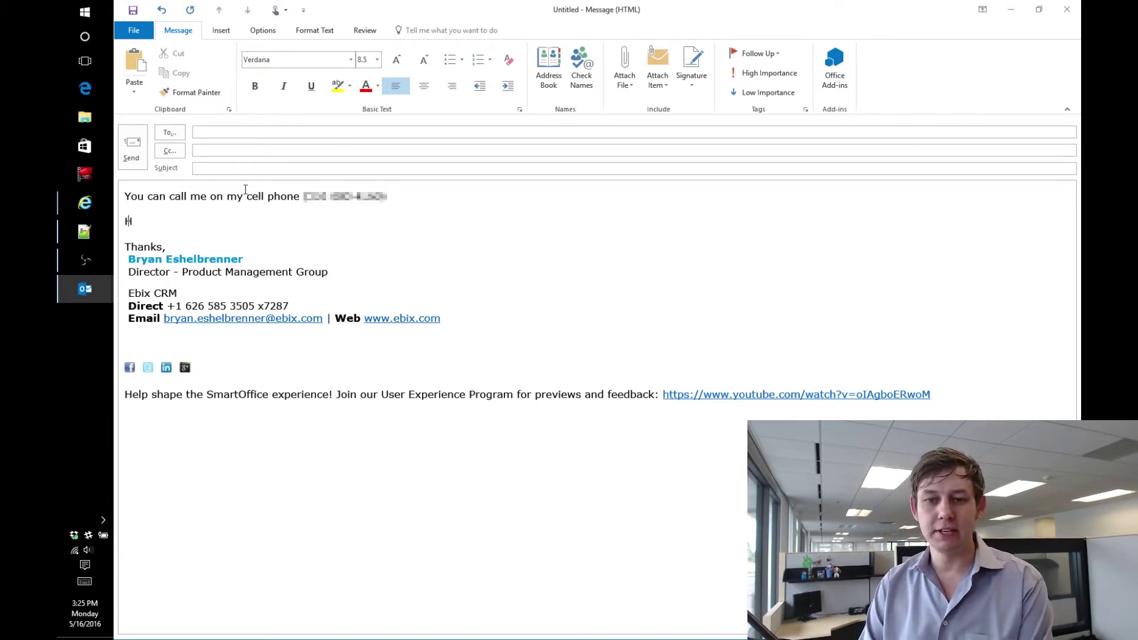
type("ere is my availabl")
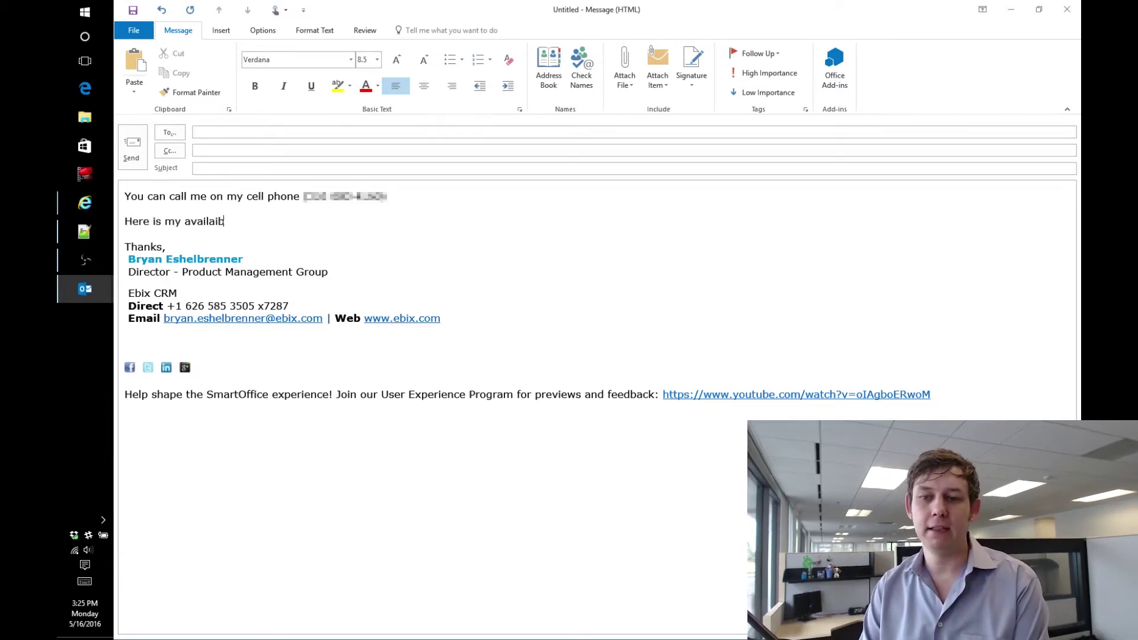
key("BackSpace")
key("BackSpace")
type("bilit")
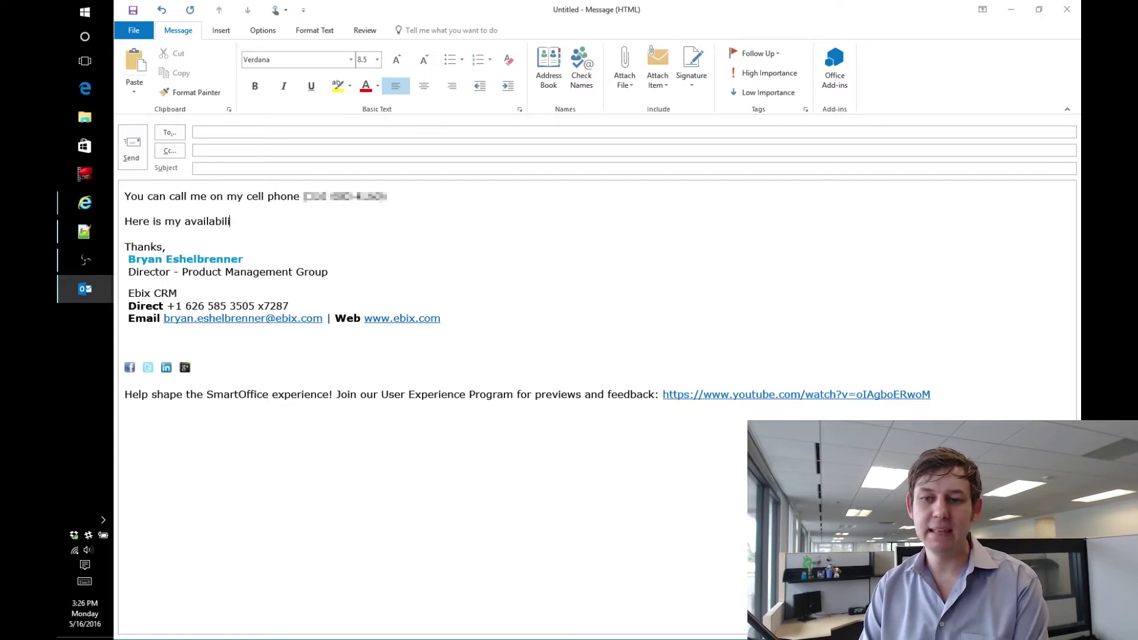
key("ctrl+BackSpace")
type("availability for the upcoming week (PT):  Tuesday  9am-6pm Wednesday  9am-6pm Thursday  9am-6pm Friday  9am-6pm Saturday  9am-6pm Sunday  9am-6pm Monday  9am-6pm")
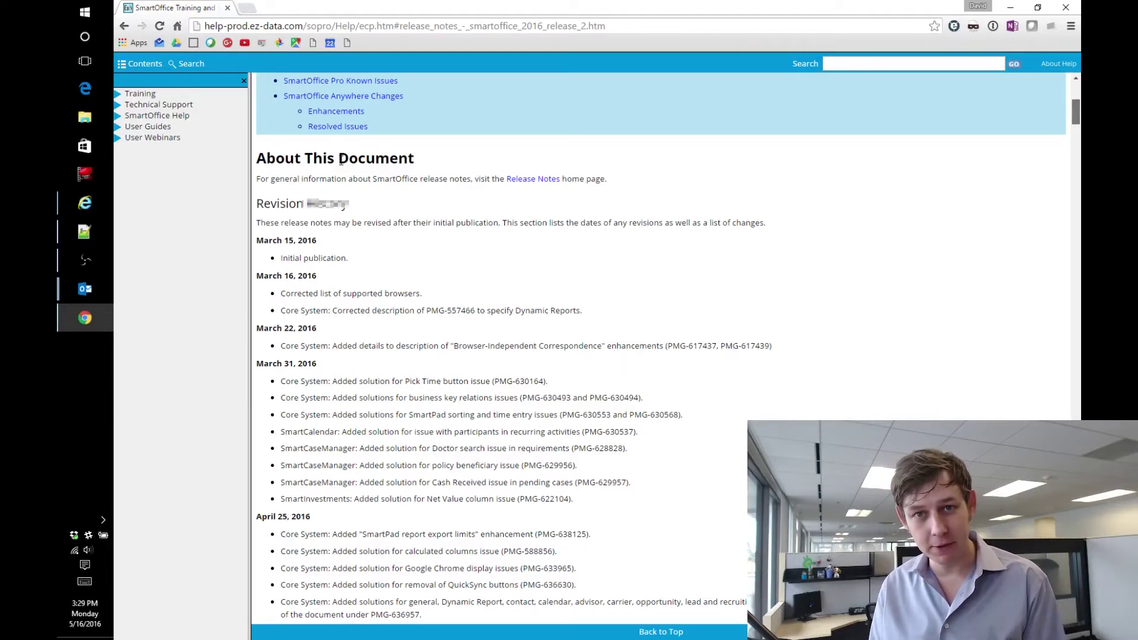
Copy the "About This Document" heading through the Revision History introduction from the Chrome release notes and paste it below the Outlook message's availability list
left_click_drag(257, 155, 759, 210)
key("ctrl+c")
key("alt+Tab")
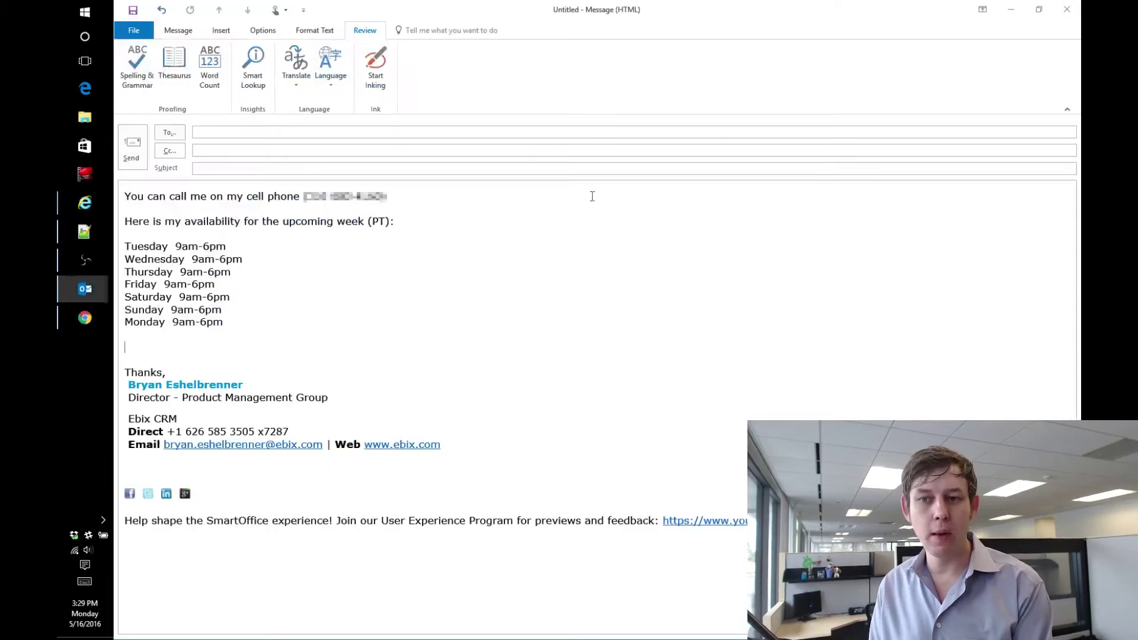
key("ctrl+v")
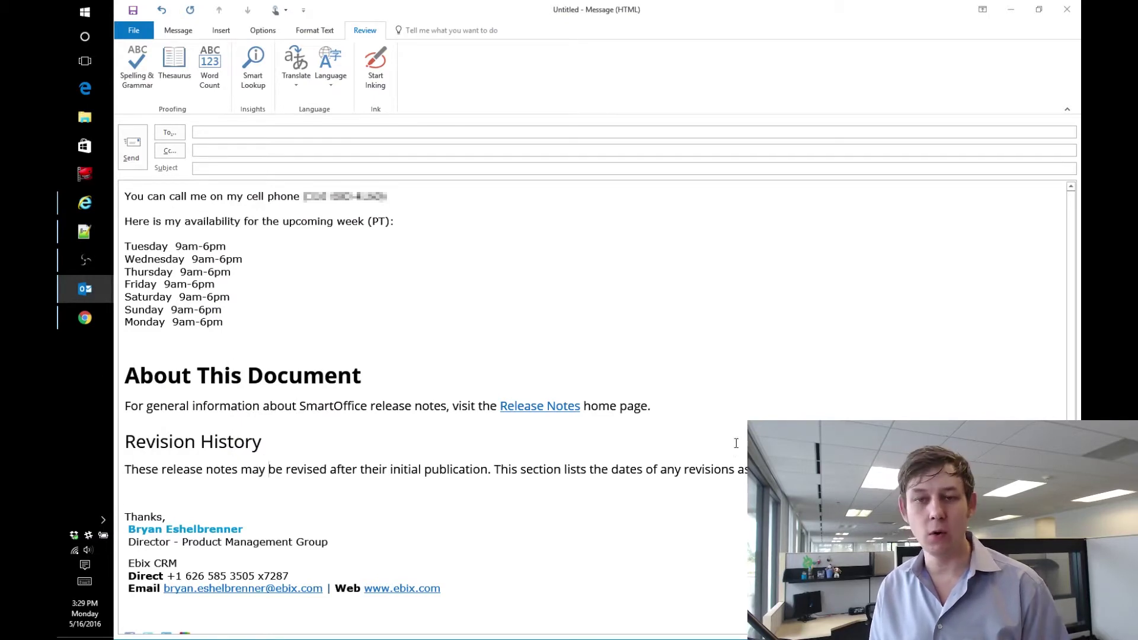
Replace the pasted release-notes section with the same text unformatted, from "About This Document" to the end of the Revision History introduction
left_click_drag(474, 487, 127, 349)
key("Delete")
key("Return")
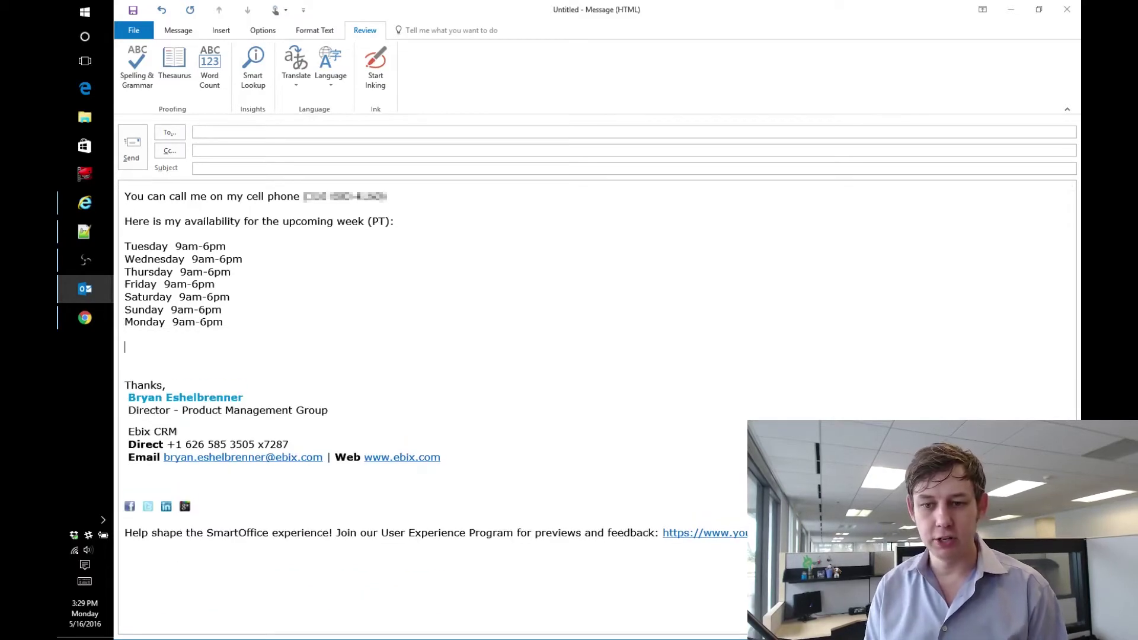
type("About This Document")
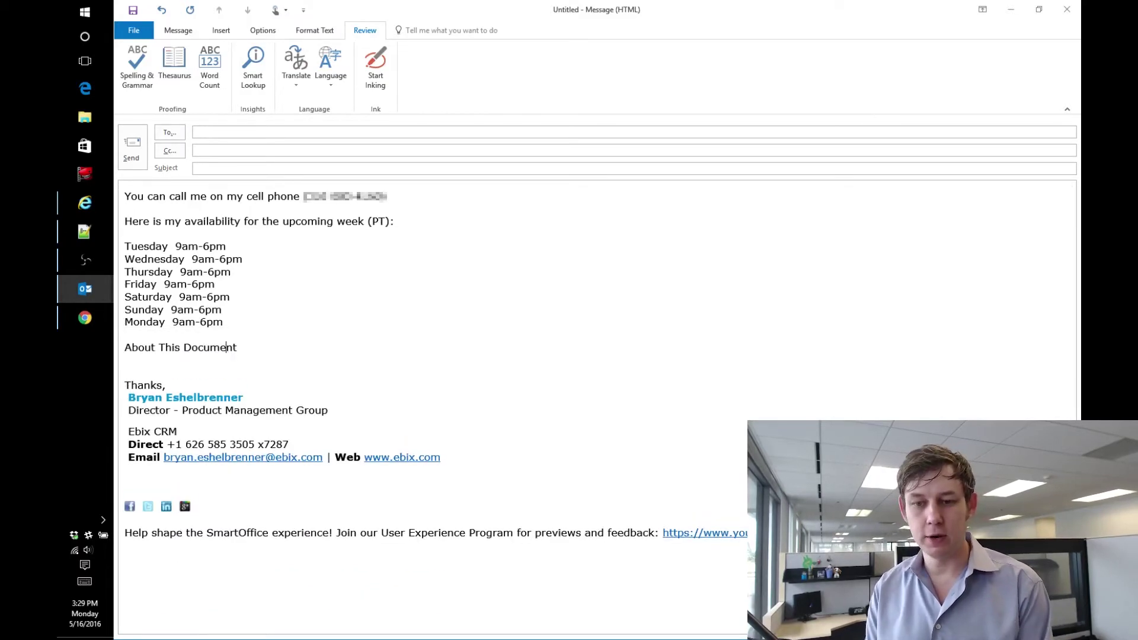
key("Return")
type("For general information about SmartOffice release notes, visit the Release Notes home page.")
key("Return")
key("Return")
type("Revision History")
key("Return")
type("These release notes may be revised after their initial publication. This section lists th")
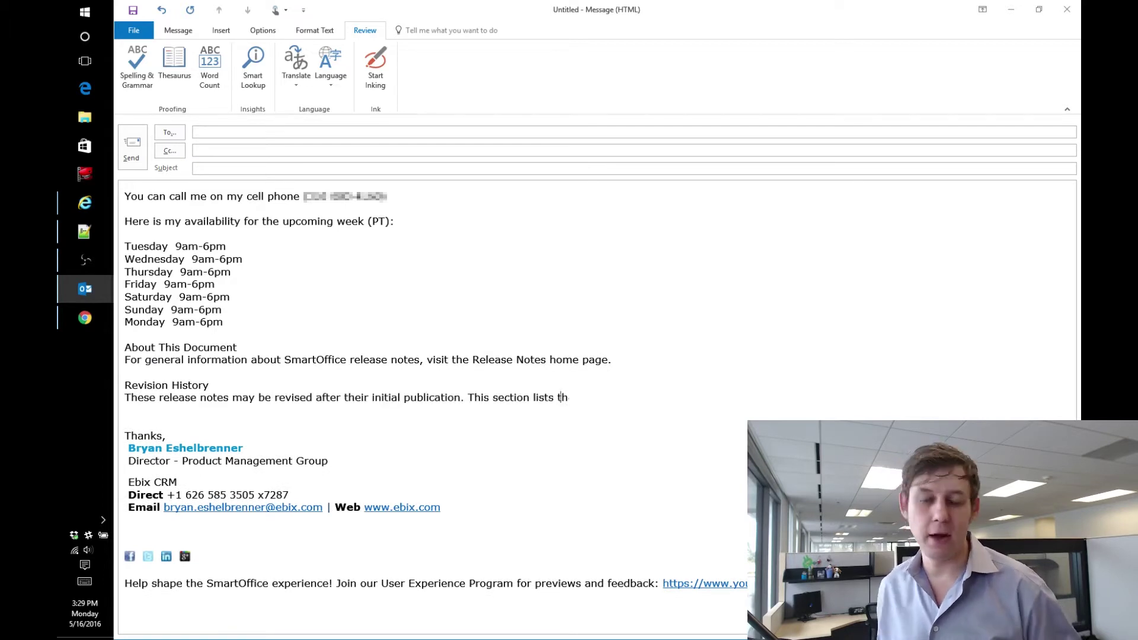
type("e dates of any revisions as well as a list of changes.")
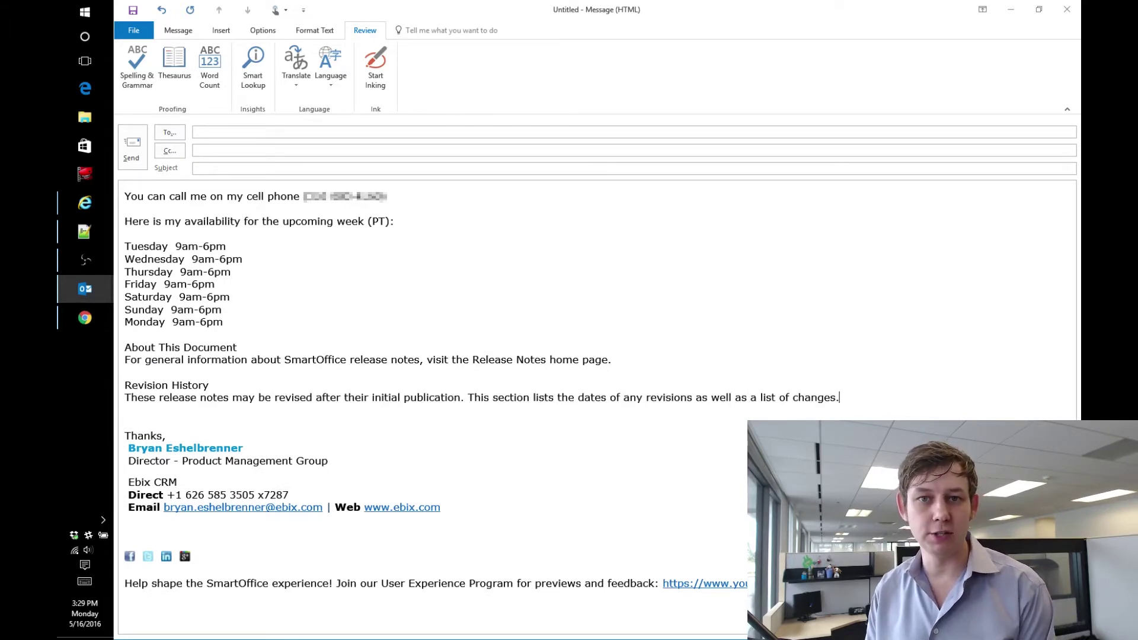
Switch to Notepad++ and generate a password in the empty document with the "randompassword" autotext
key("alt+Tab")
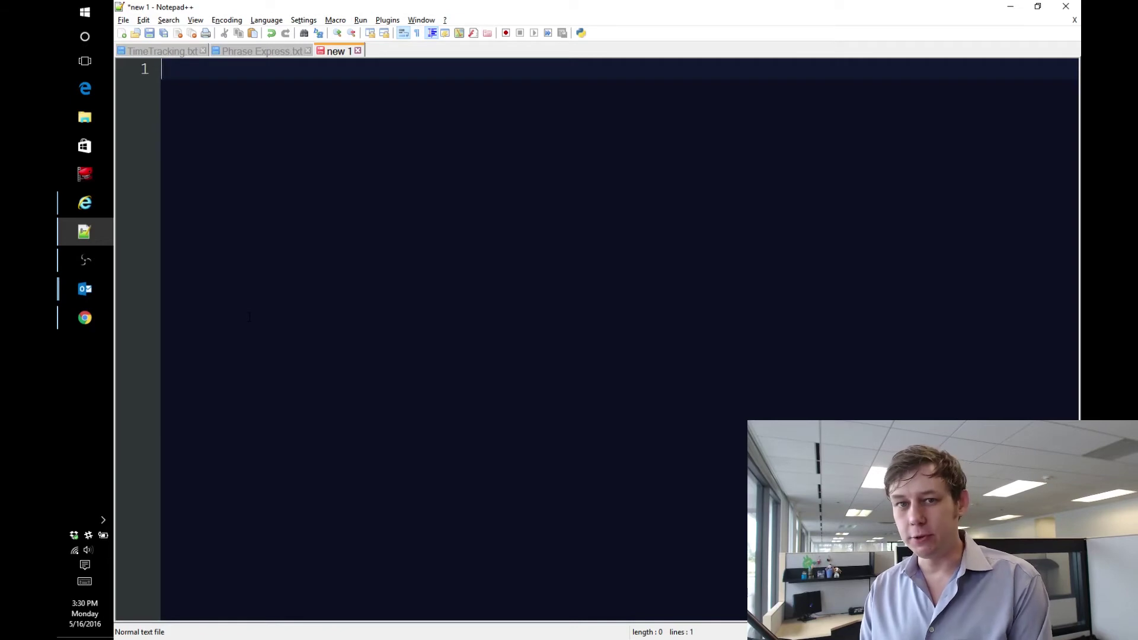
type("randomp")
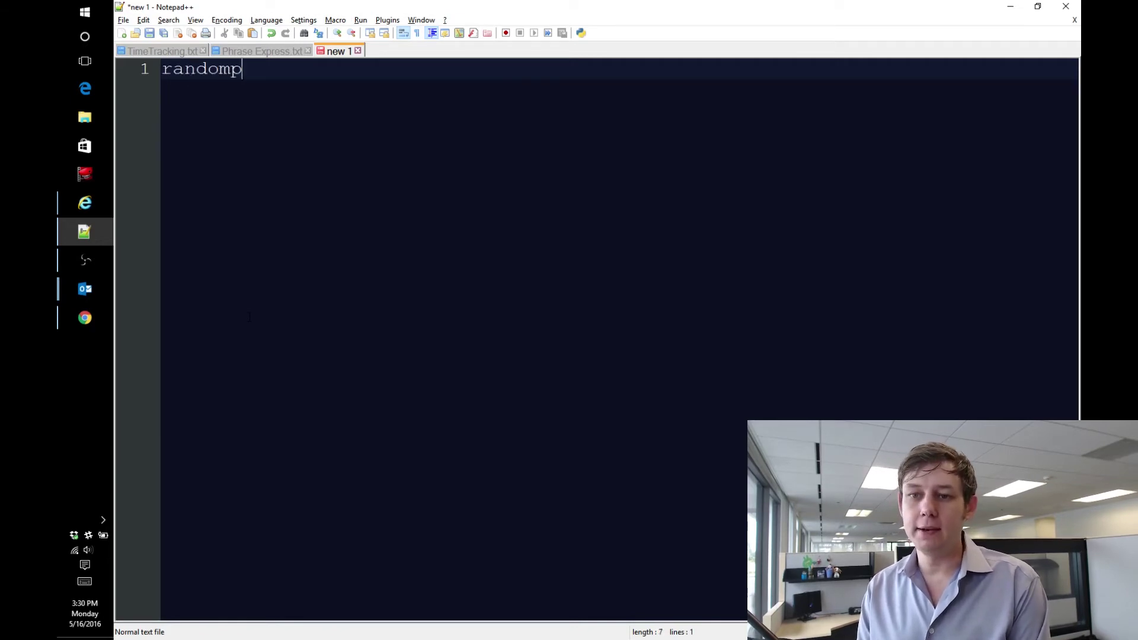
type("assword")
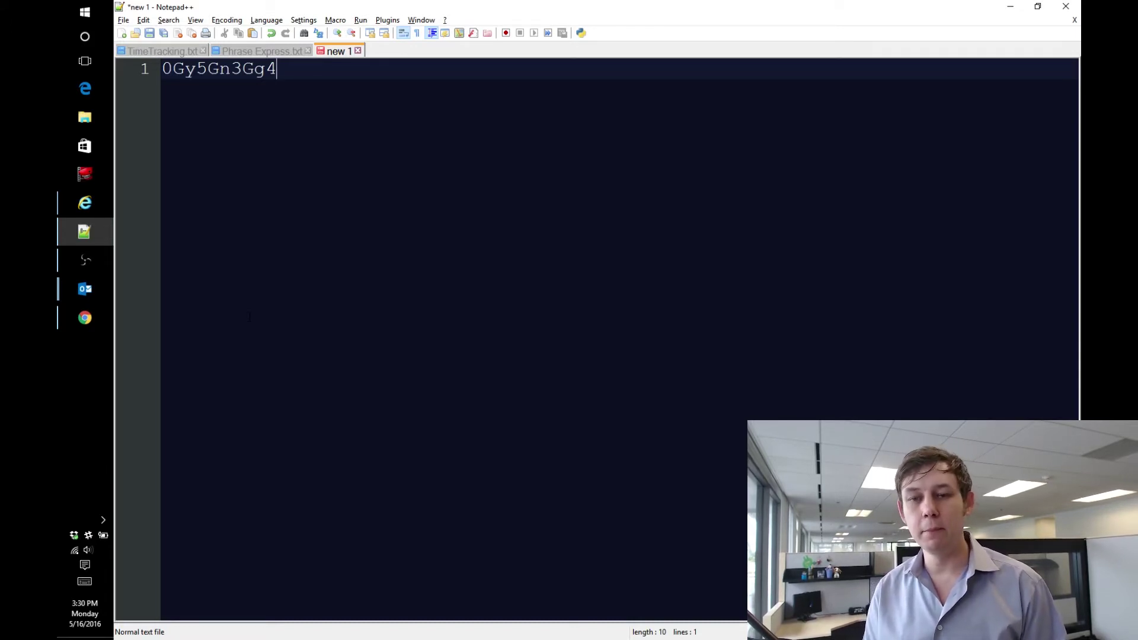
Switch to the blank Outlook message and insert a stored phrase from a PhraseExpress folder
key("alt+Tab")
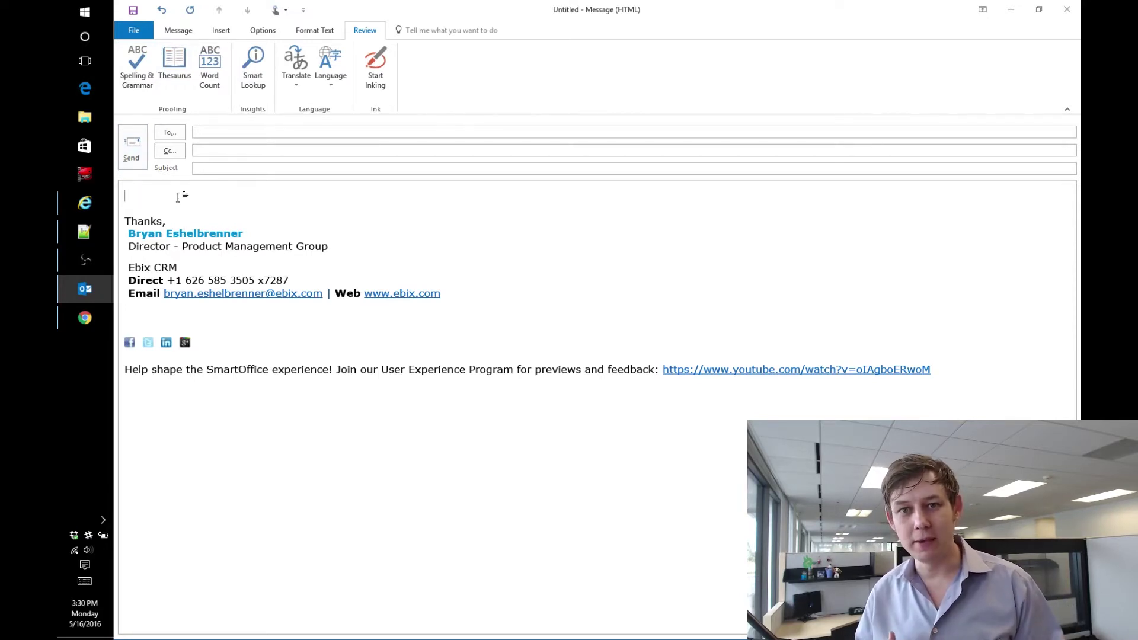
key("ctrl+alt+space")
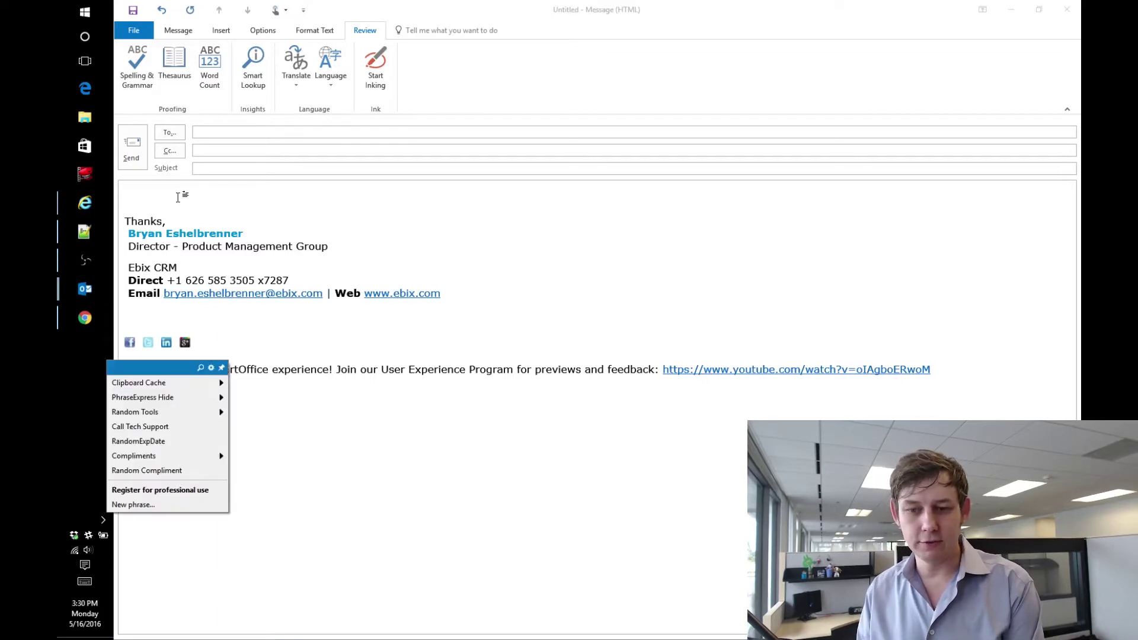
key("Down")
key("Right")
key("Down")
key("Right")
key("Return")
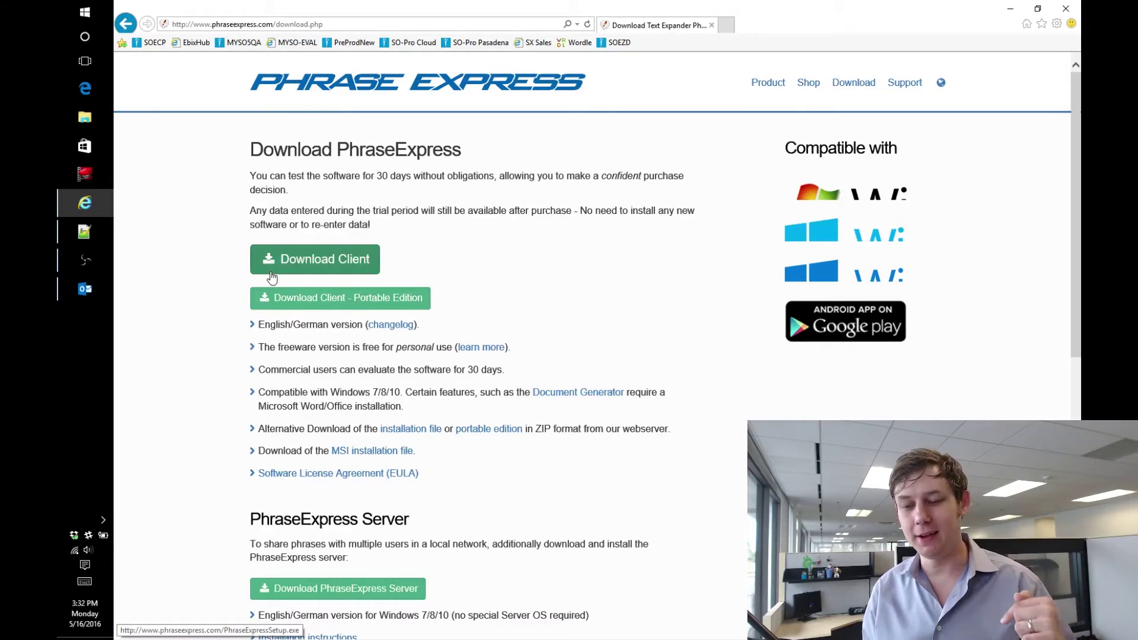
Download the PhraseExpress client and run its setup in English with the full installation components
left_click(298, 262)
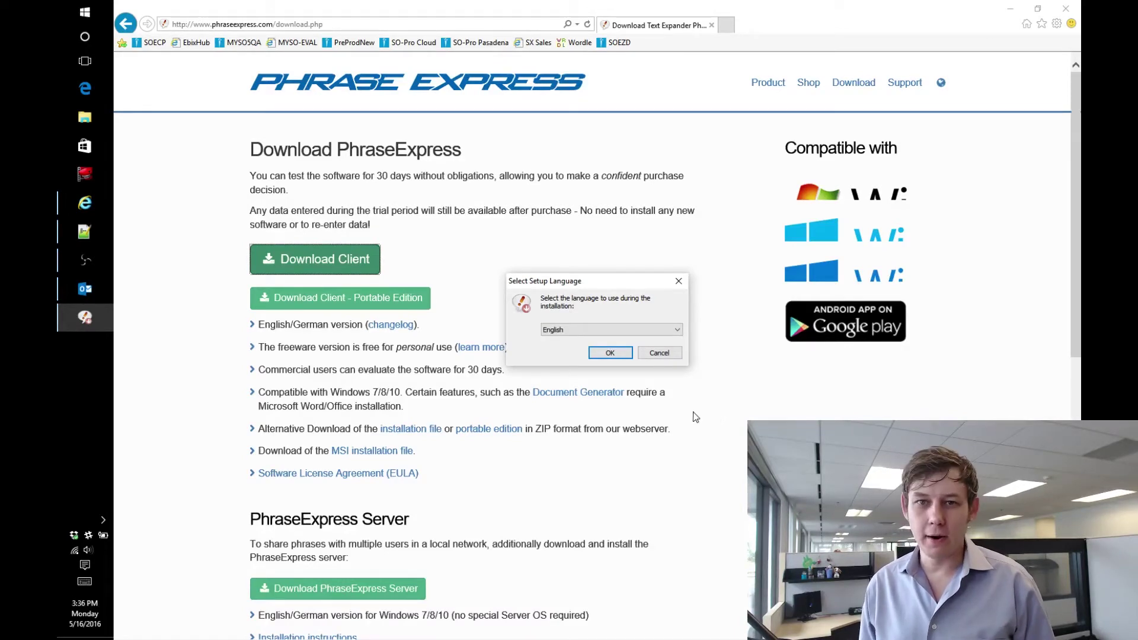
left_click(610, 353)
left_click(666, 424)
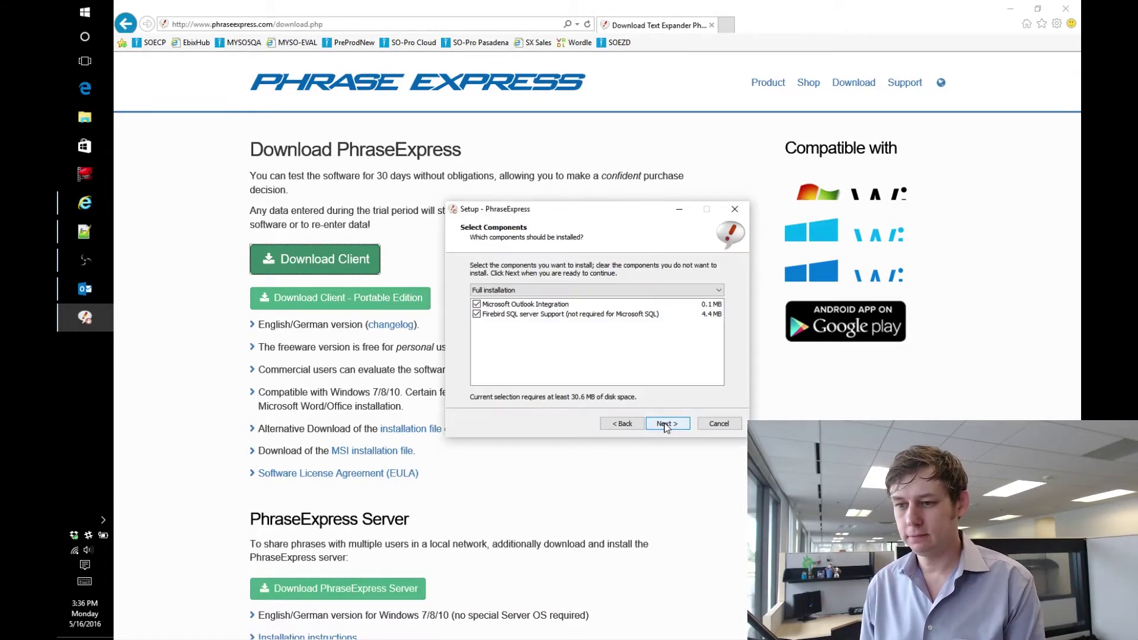
left_click(666, 424)
left_click(666, 424)
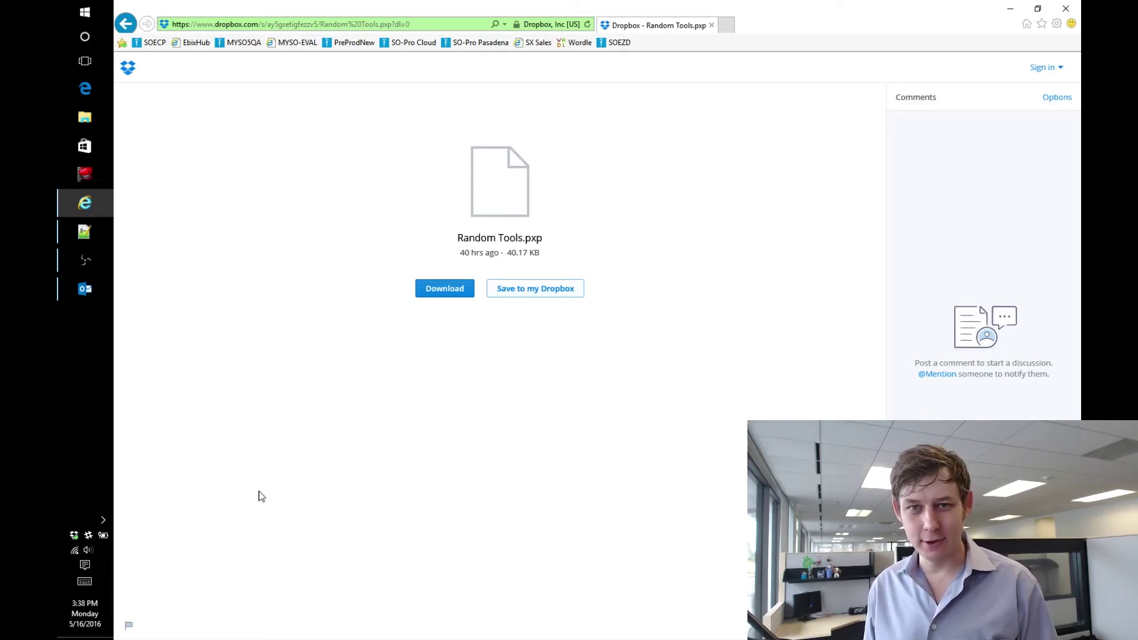
Import the Random Tools.pxp phrase file from Downloads into PhraseExpress, excluding data that already exists, and accept the changes
left_click(103, 520)
right_click(175, 546)
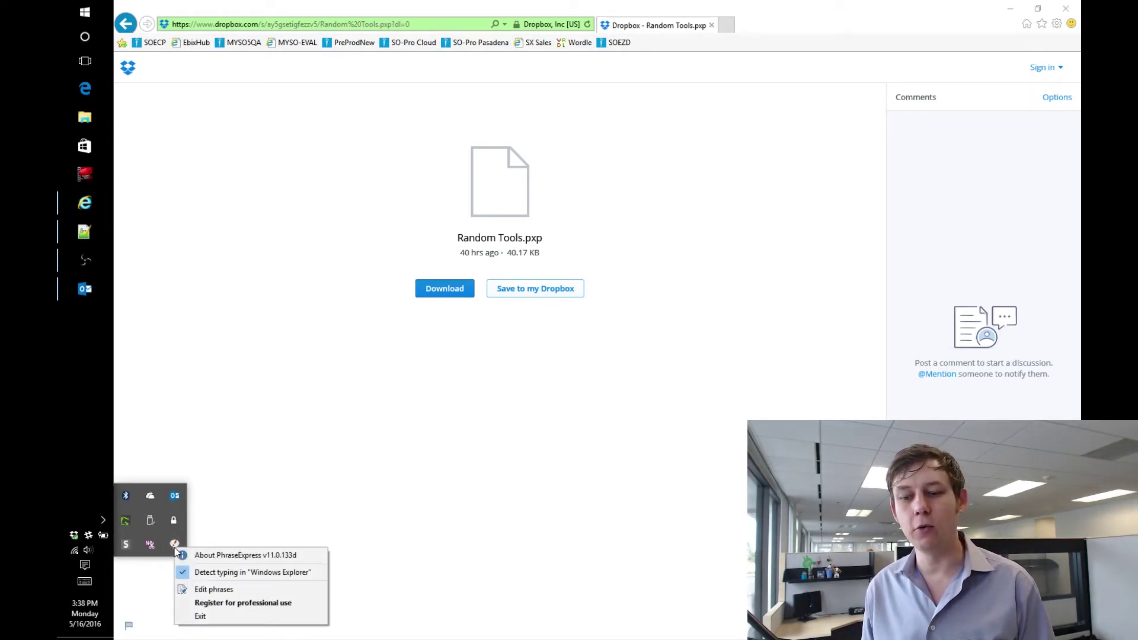
left_click(214, 589)
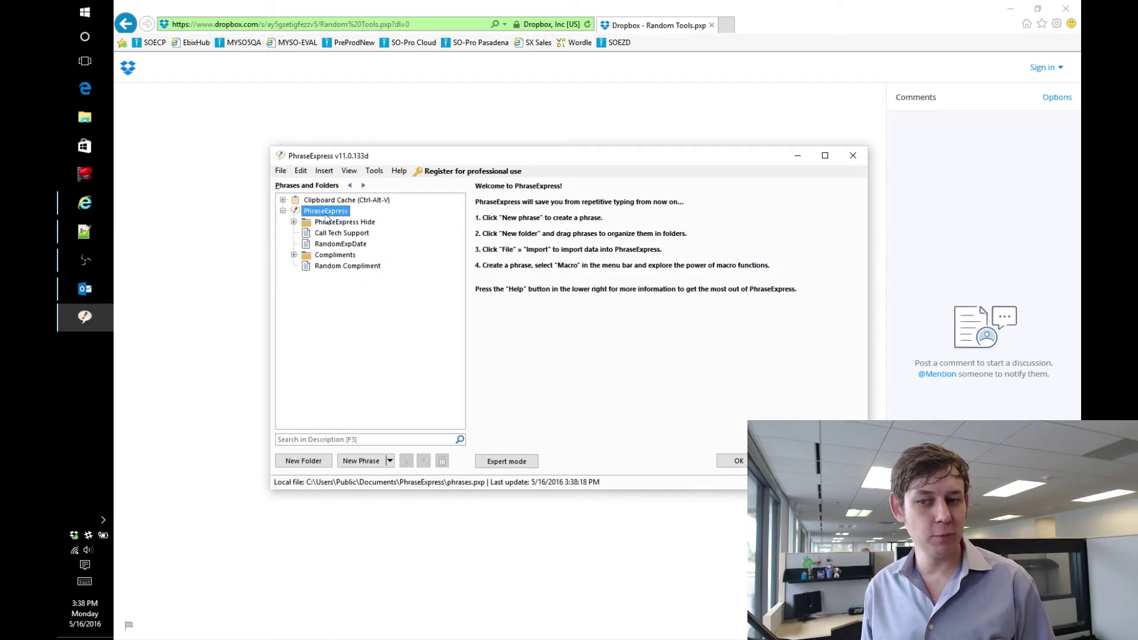
left_click(282, 171)
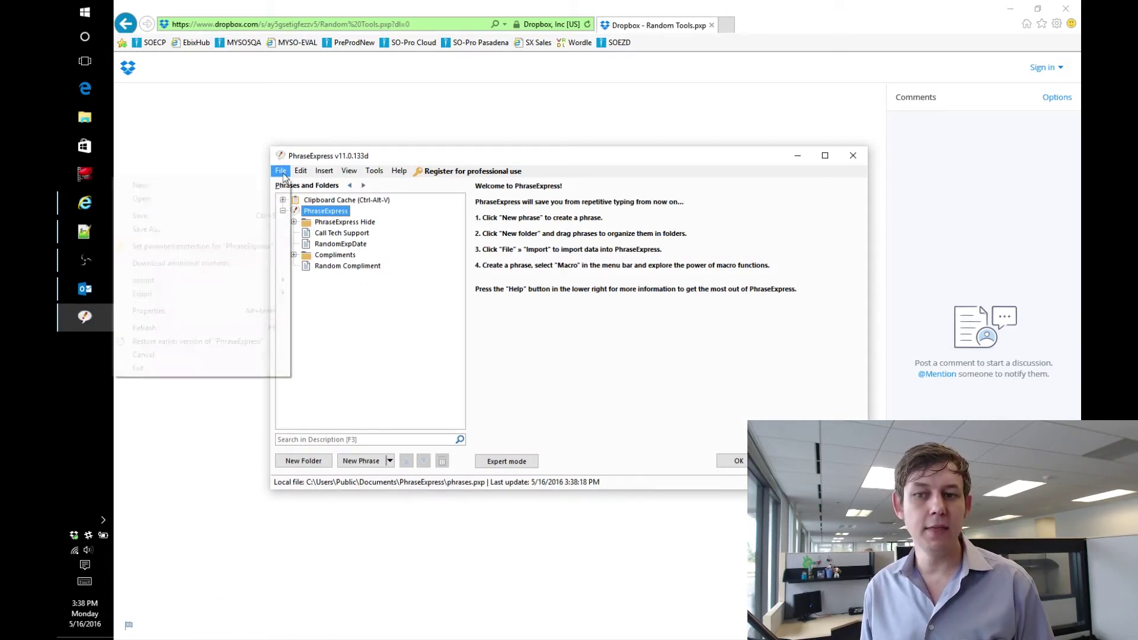
mouse_move(277, 282)
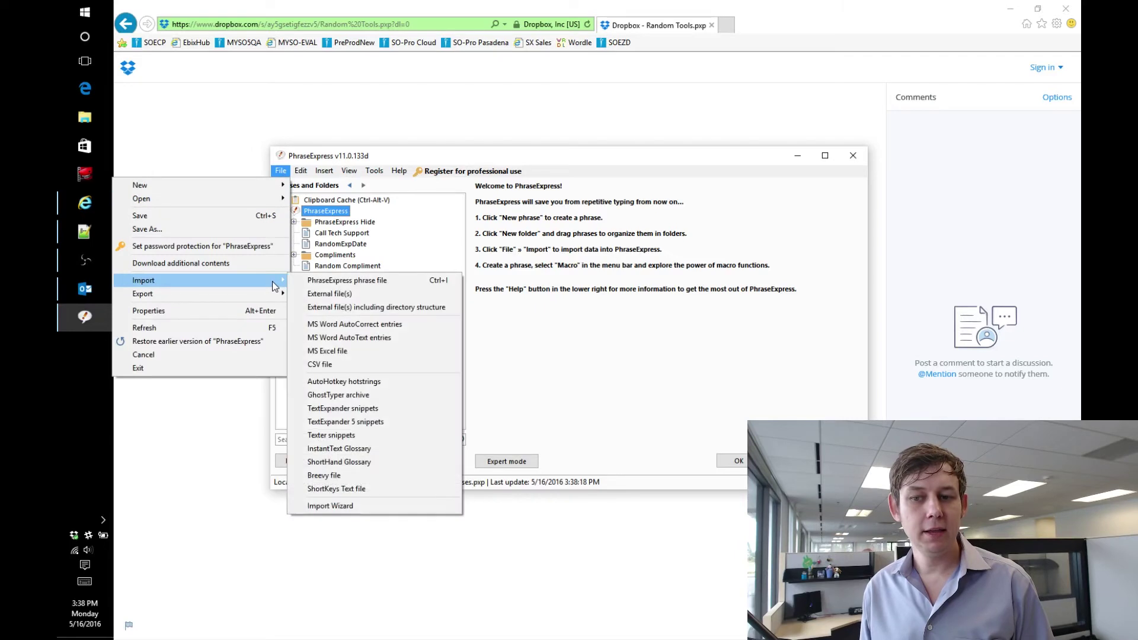
left_click(319, 281)
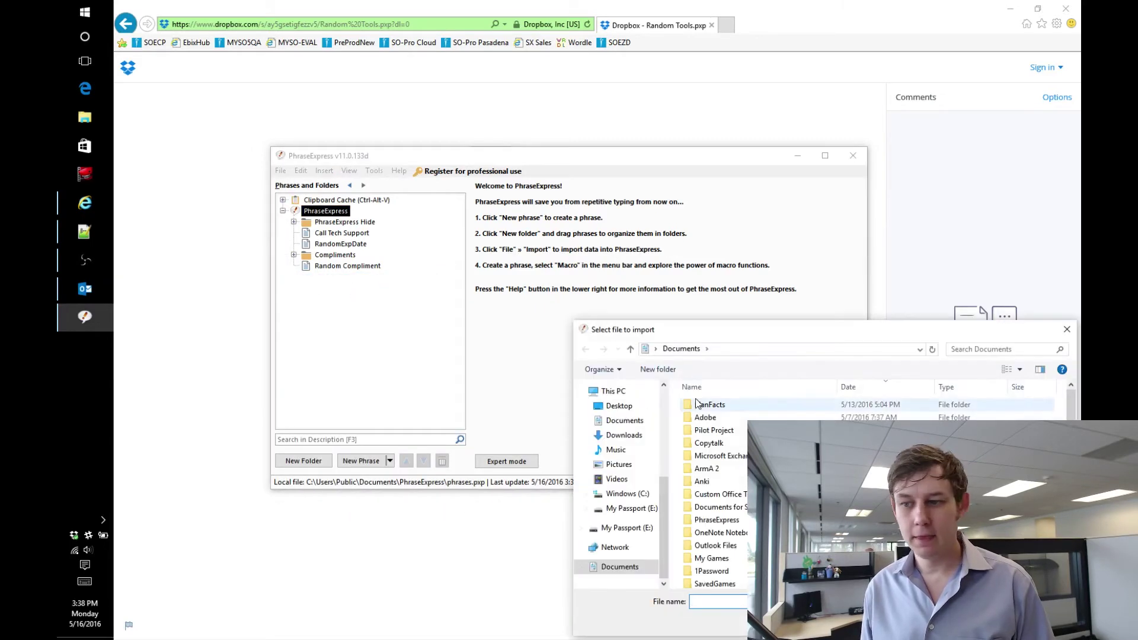
left_click(623, 432)
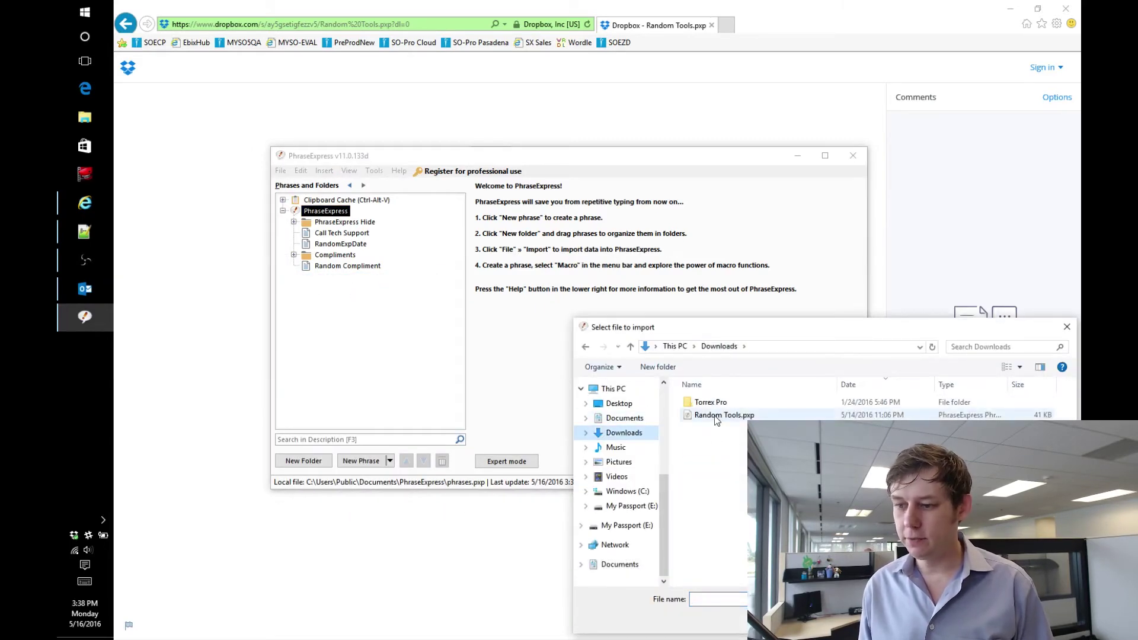
left_click(725, 415)
double_click(725, 415)
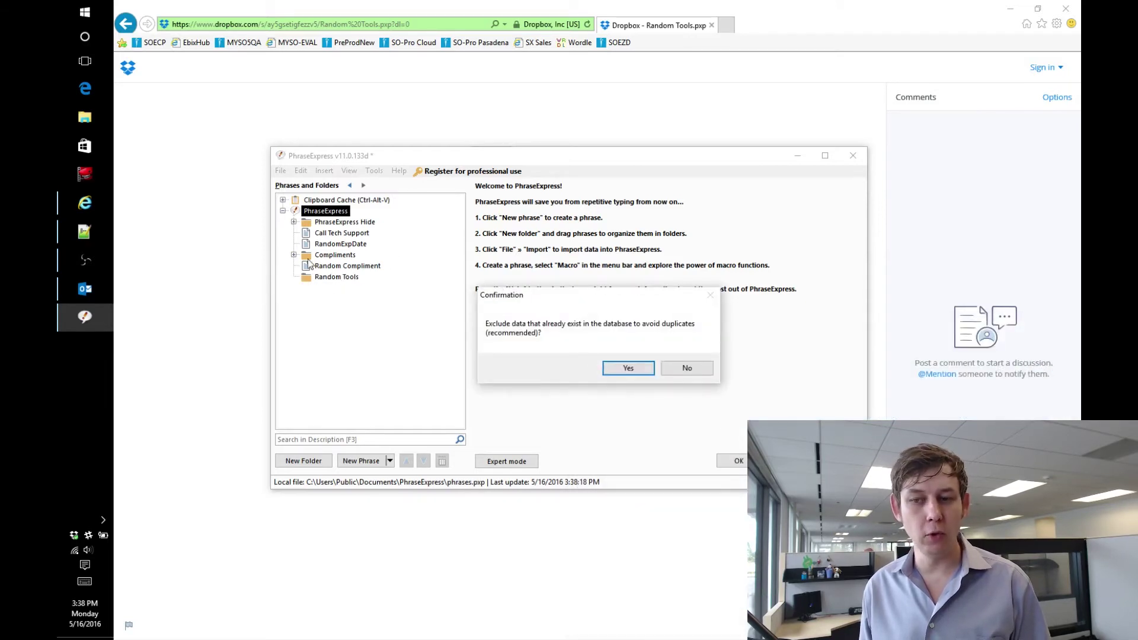
left_click(628, 368)
left_click(737, 462)
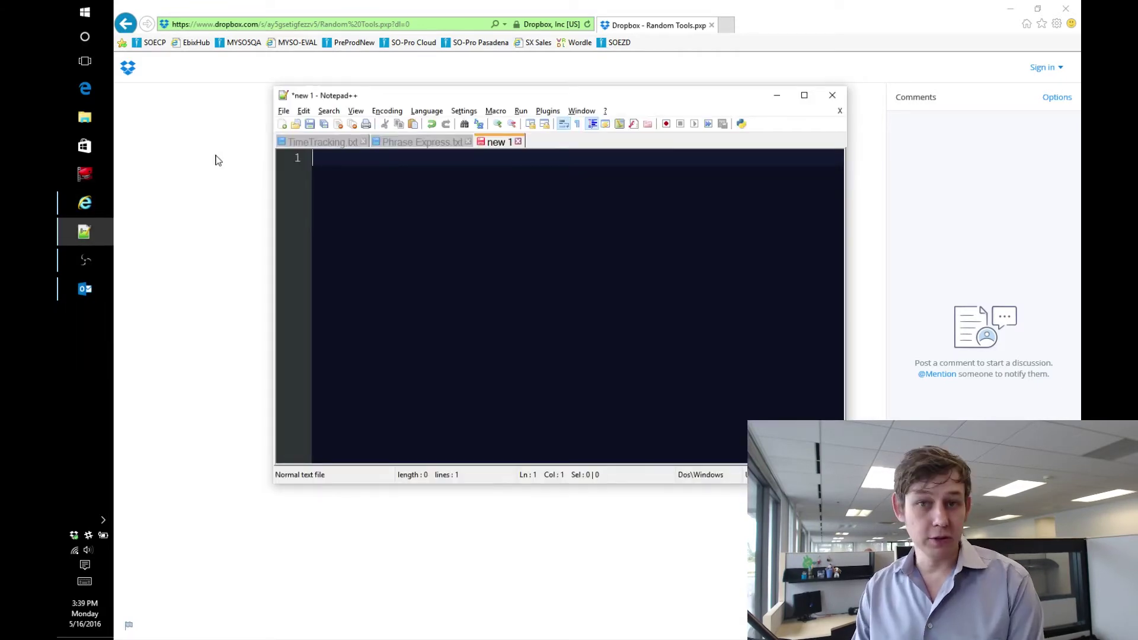
Generate a last name, first name, address and phone number in Notepad++ with the randomlast, randomfirst, randomaddress and randomphone autotexts
type("randomlast")
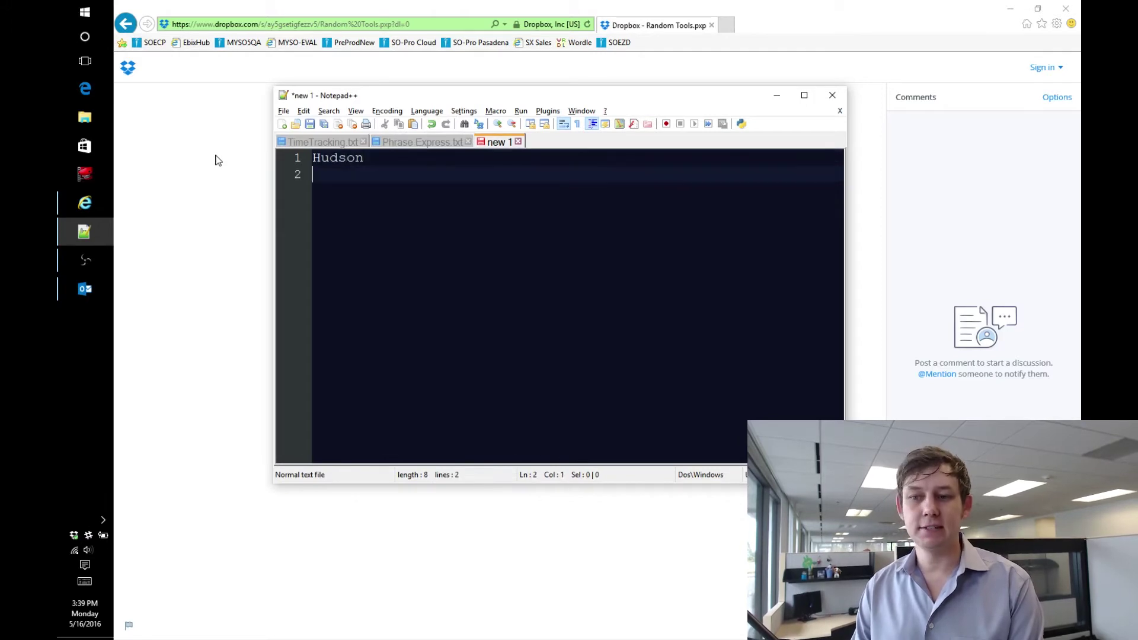
type("randomfirs")
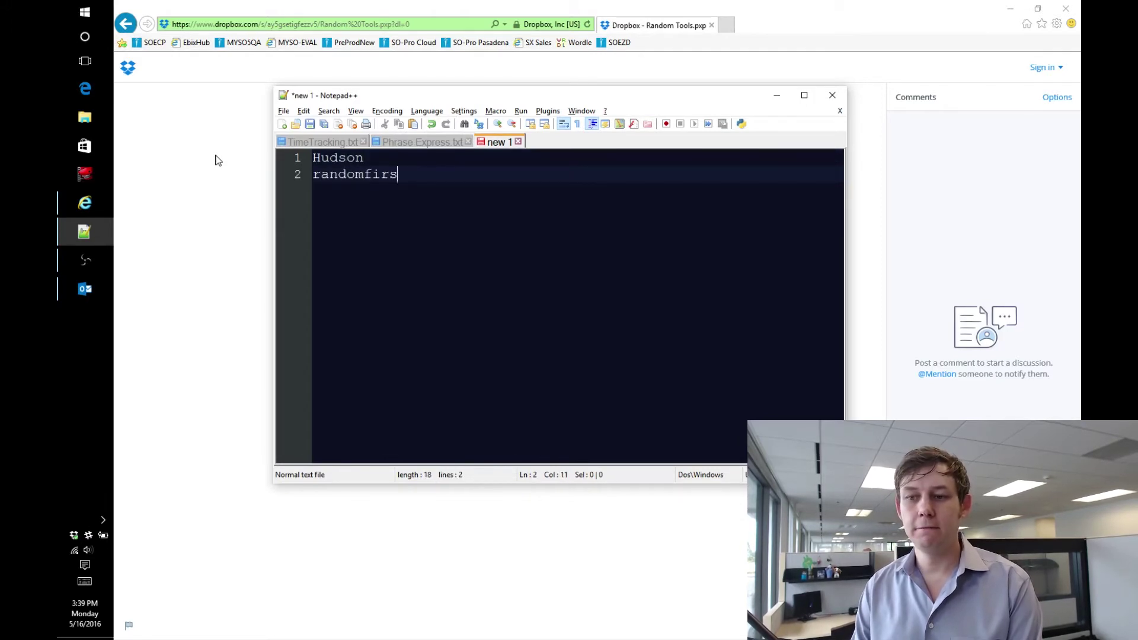
type("trandomaddress ")
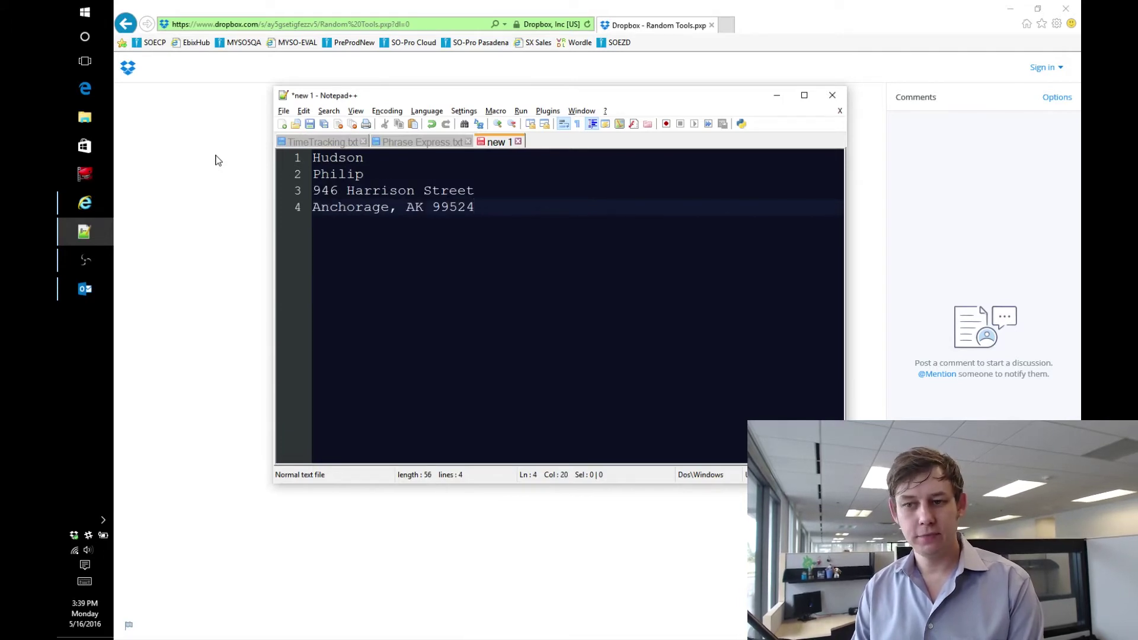
type("randomphone")
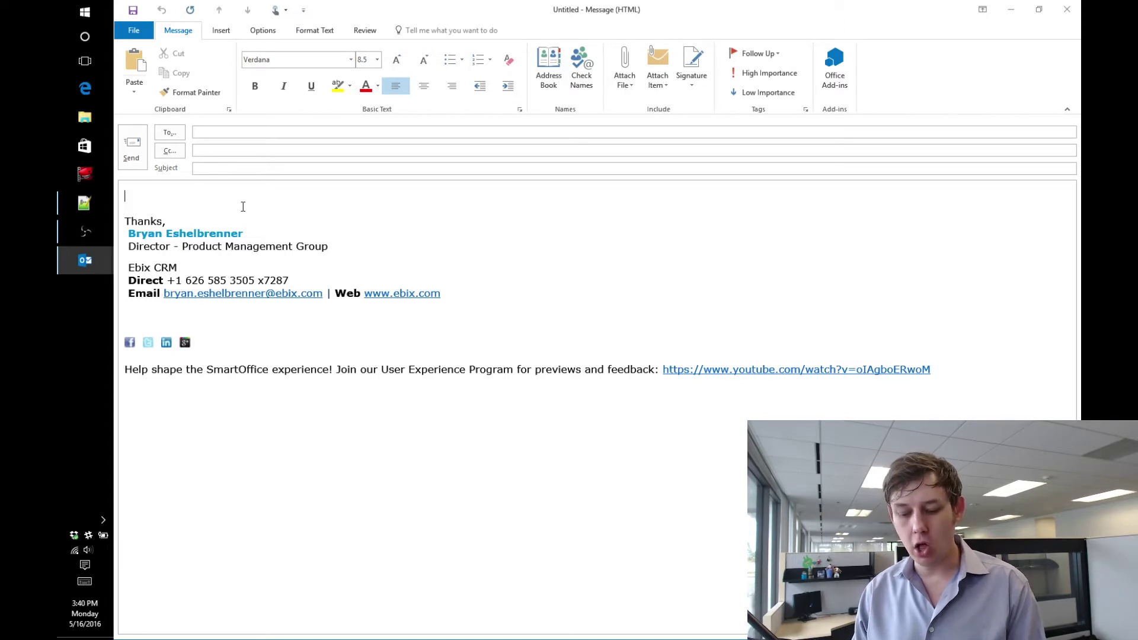
Bring up the PhraseExpress phrase menu in the blank Outlook message and browse the Random Tools folder and its StreetName subfolder
key("ctrl+alt+space")
key("Down")
key("Down")
key("Down")
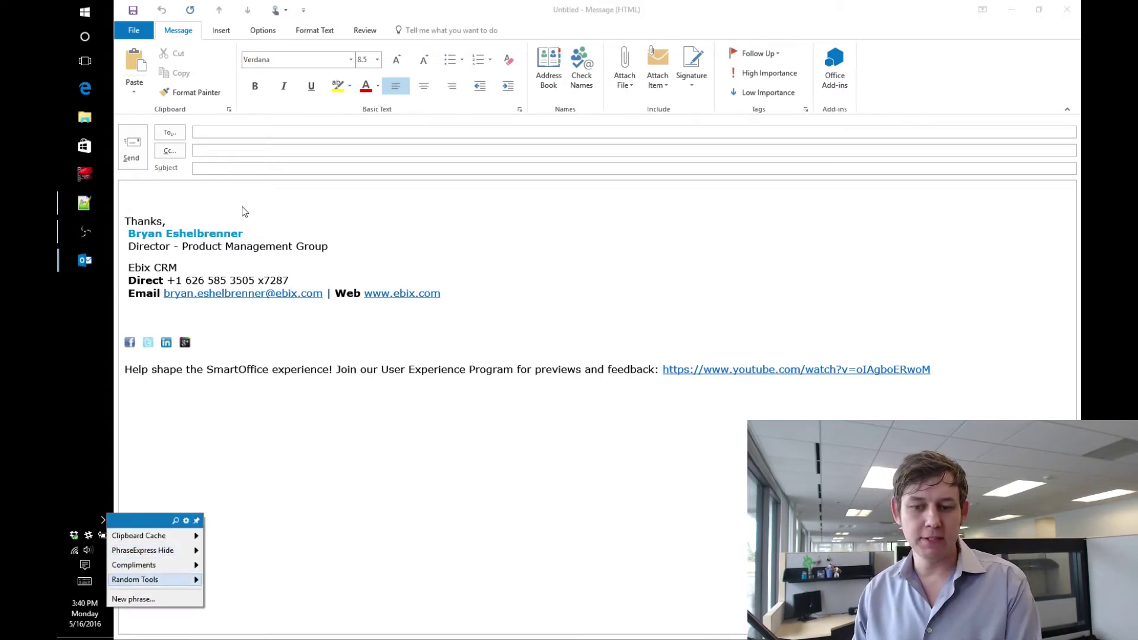
key("Right")
key("Down")
key("Down")
key("Down")
key("Down")
key("Down")
key("Down")
key("Down")
key("Down")
key("Down")
key("Down")
key("Down")
key("Down")
key("Down")
key("Down")
key("Down")
key("Down")
key("Down")
key("Down")
key("Down")
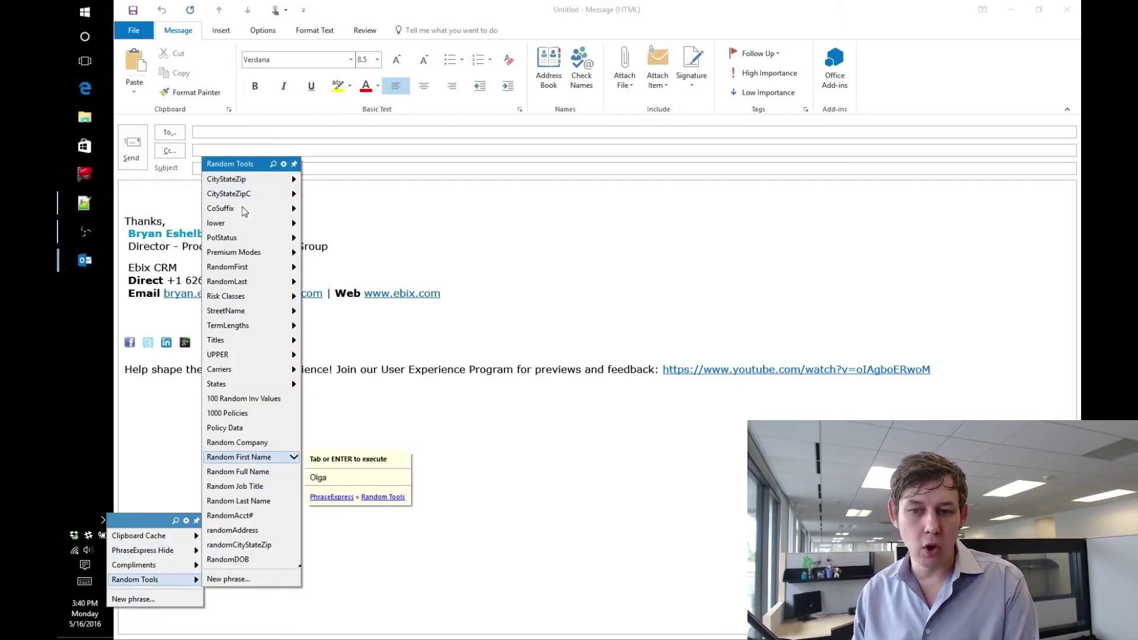
key("Up")
key("Up")
key("Up")
key("Up")
key("Up")
key("Up")
key("Up")
key("Up")
key("Up")
key("Up")
key("Up")
key("Up")
key("Up")
key("Up")
key("Up")
key("Down")
key("Down")
key("Down")
key("Down")
key("Down")
key("Right")
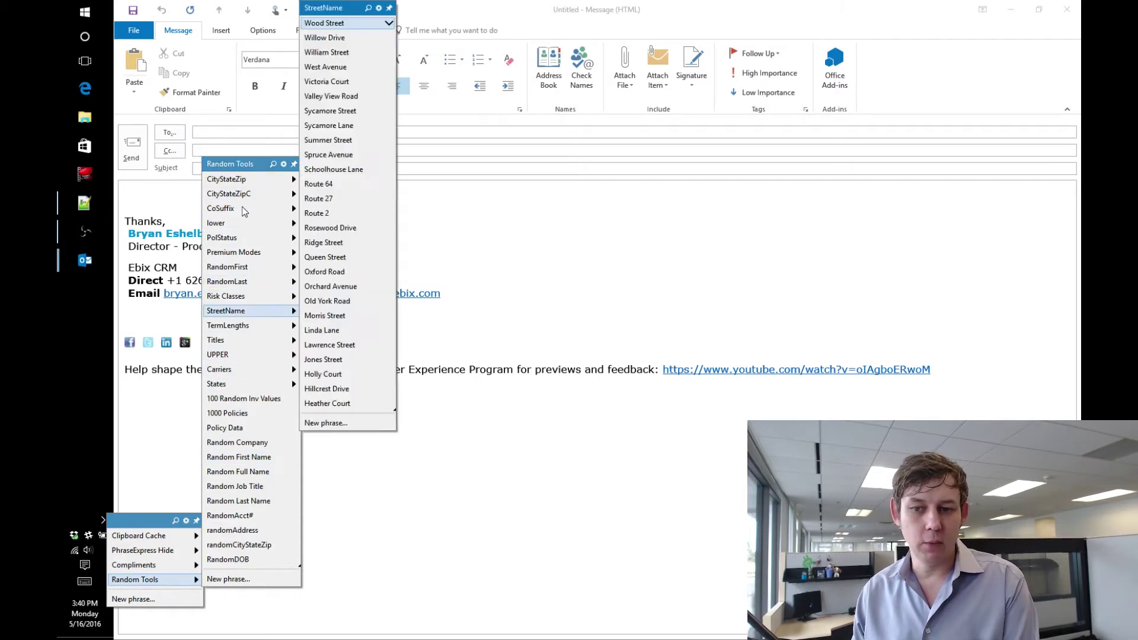
Insert the Random Full Name phrase from Random Tools into the message body and add two line breaks after it
key("Left")
key("Down")
key("Down")
key("Down")
key("Down")
key("Down")
key("Down")
key("Down")
key("Down")
key("Down")
key("Down")
key("Down")
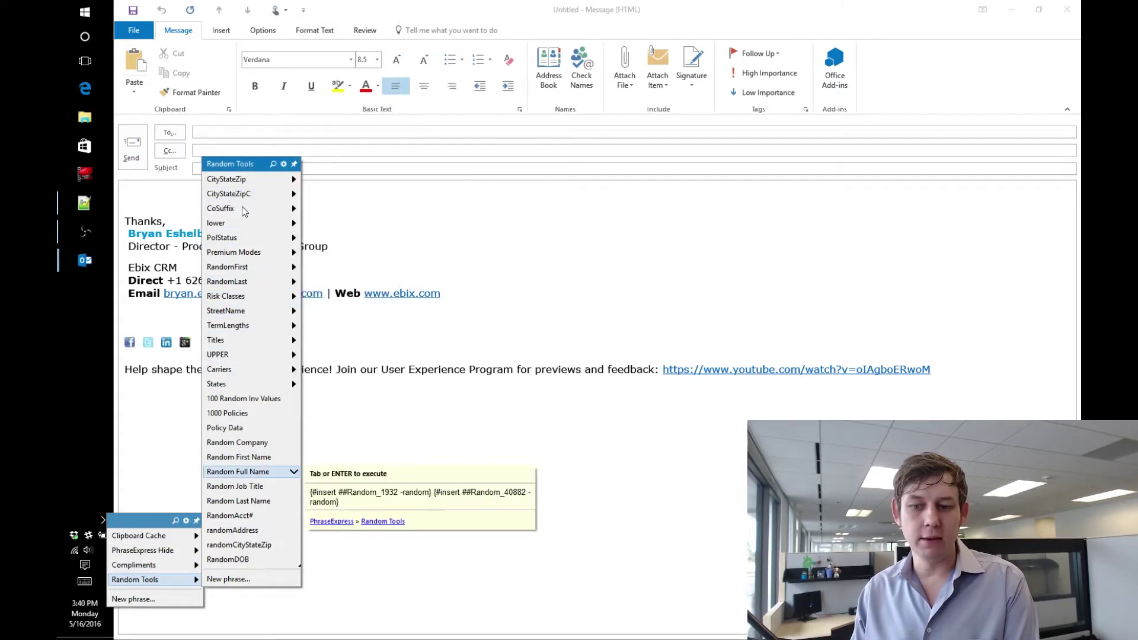
key("Return")
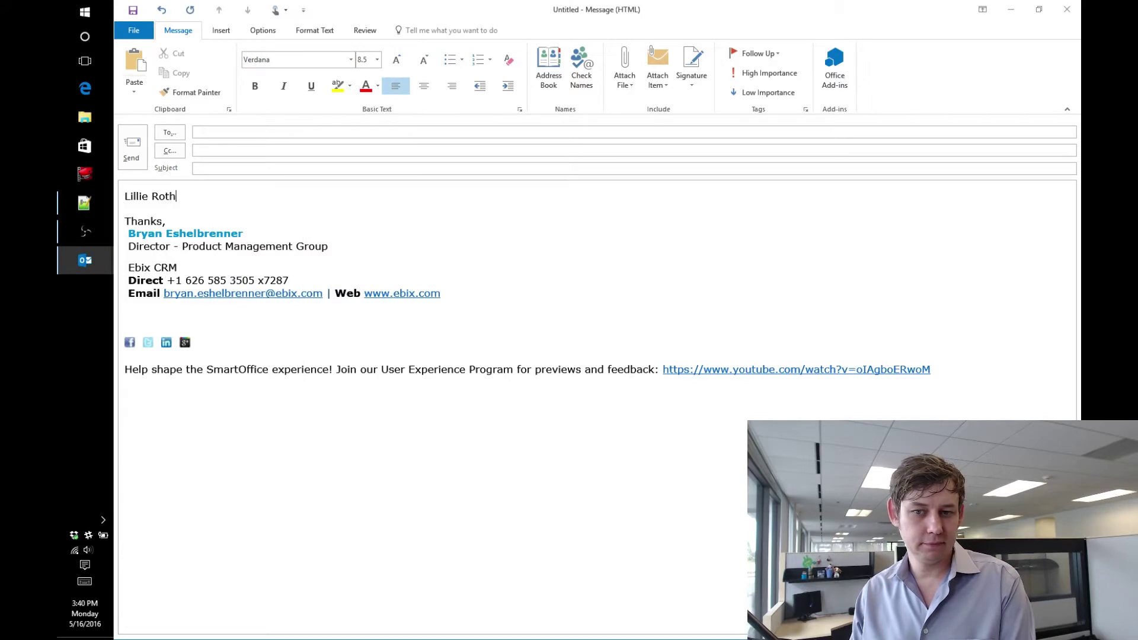
key("Return")
key("Return")
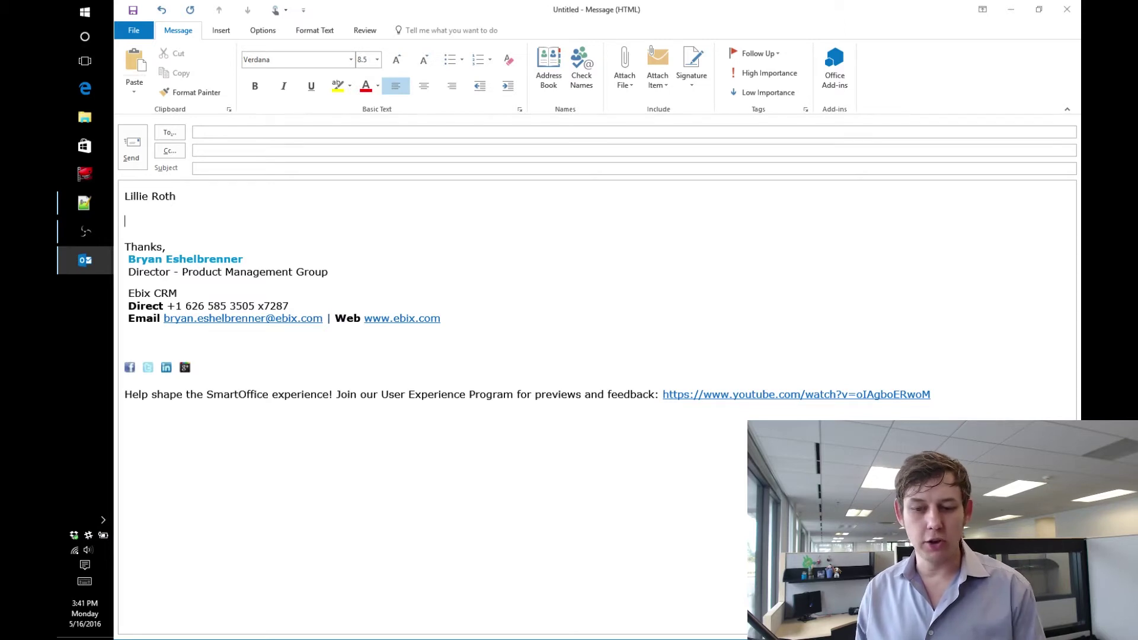
Check the autotexts of the Random First Name, Random Company, Random Full Name and Random Job Title phrases in the phrase editor
left_click(103, 520)
right_click(174, 543)
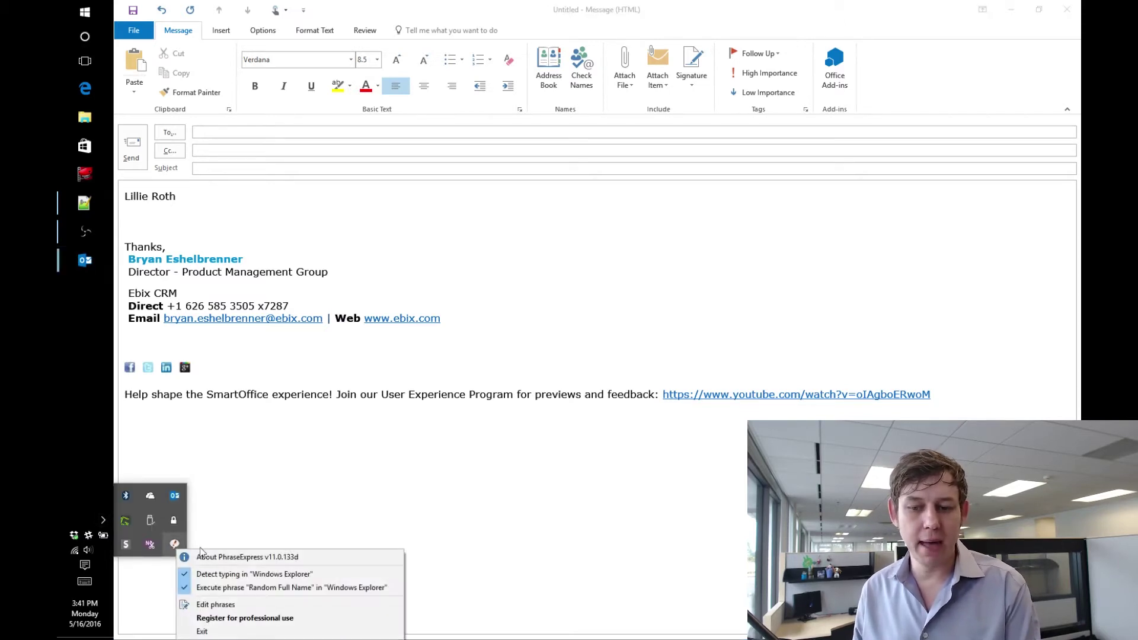
left_click(216, 605)
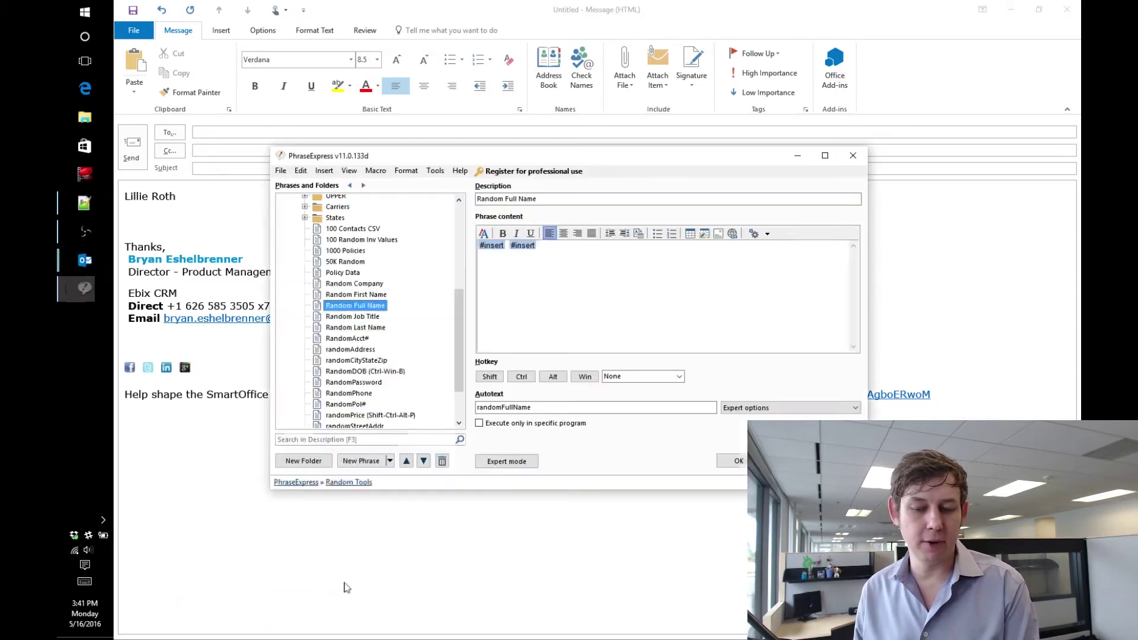
left_click(359, 294)
left_click(356, 283)
left_click(356, 305)
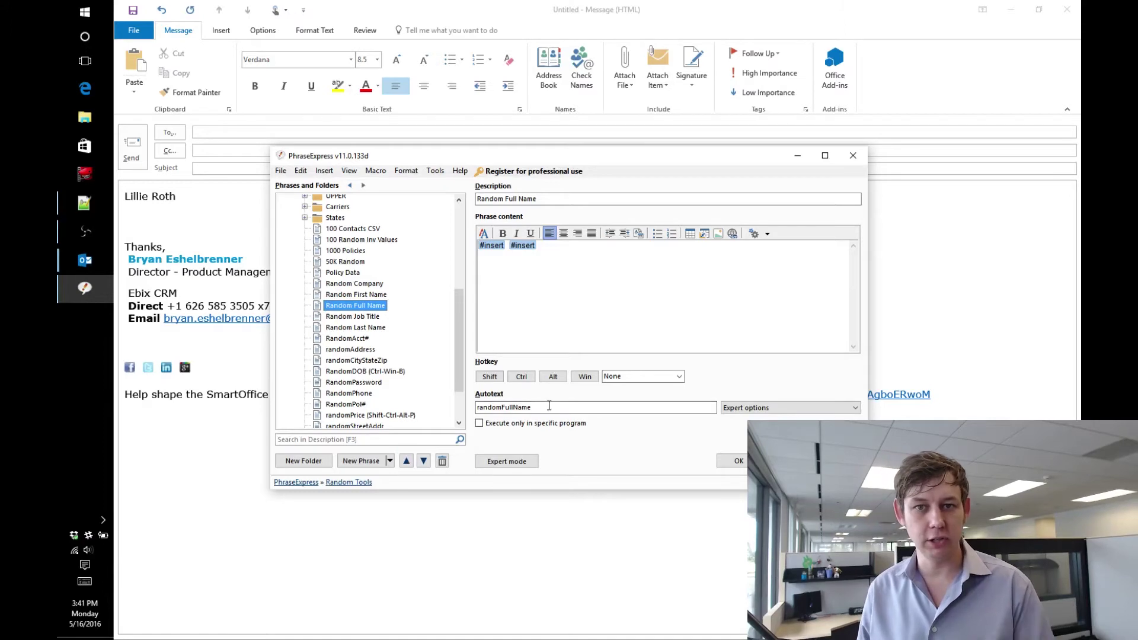
left_click(345, 318)
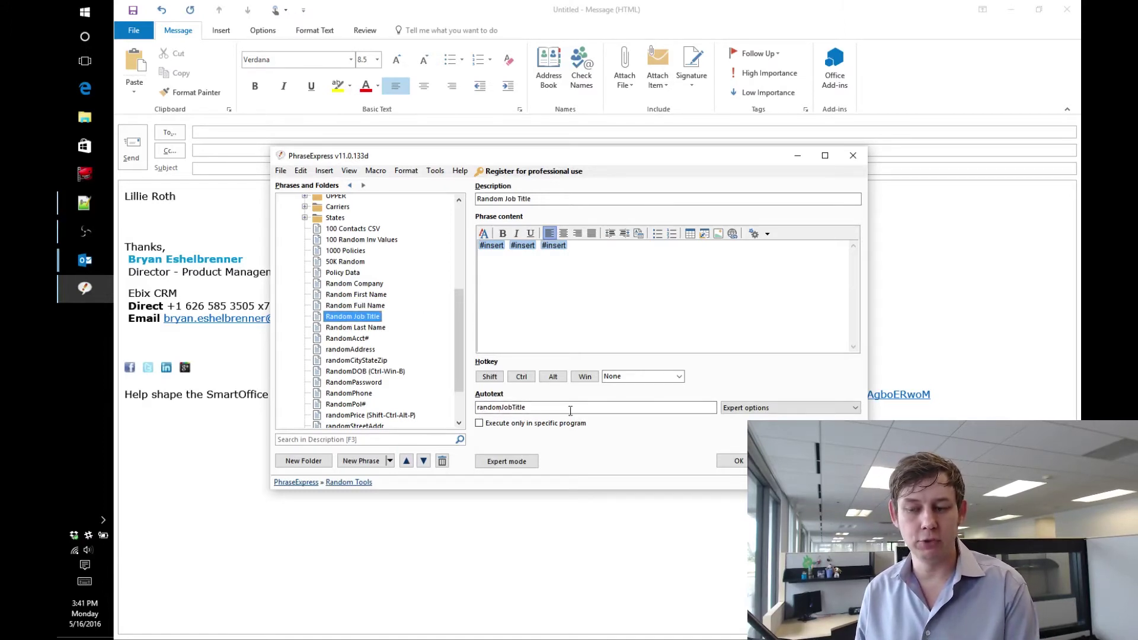
left_click(738, 461)
Generate a job title in the message with the randomjobtitle autotext, and undo the inserted sample text
type("randi")
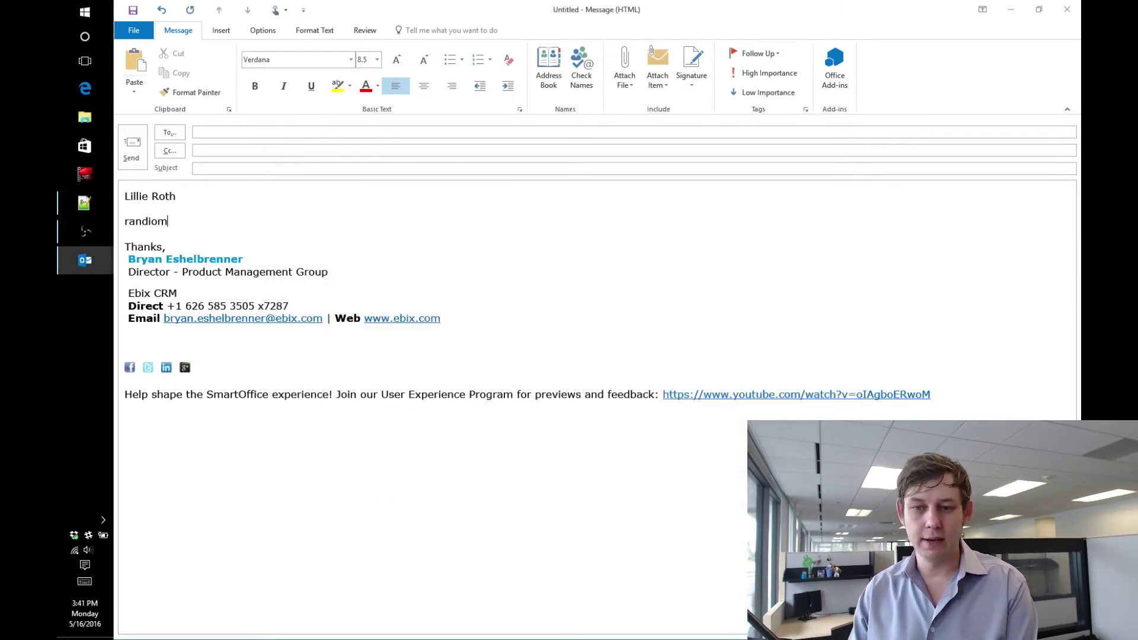
key("BackSpace")
type("omjobti")
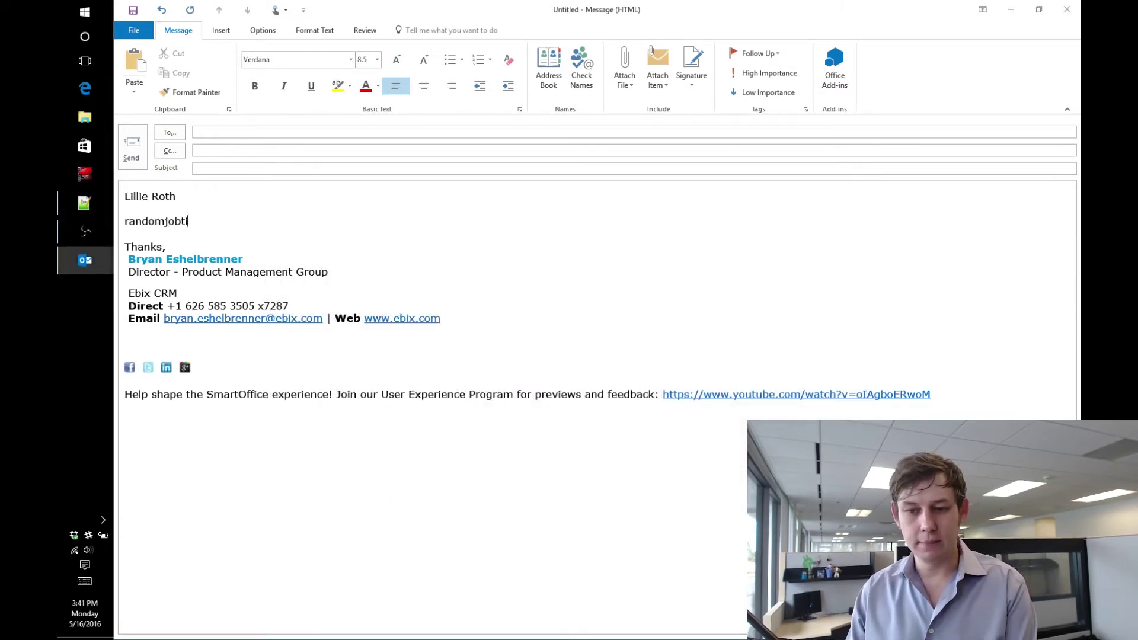
type("le")
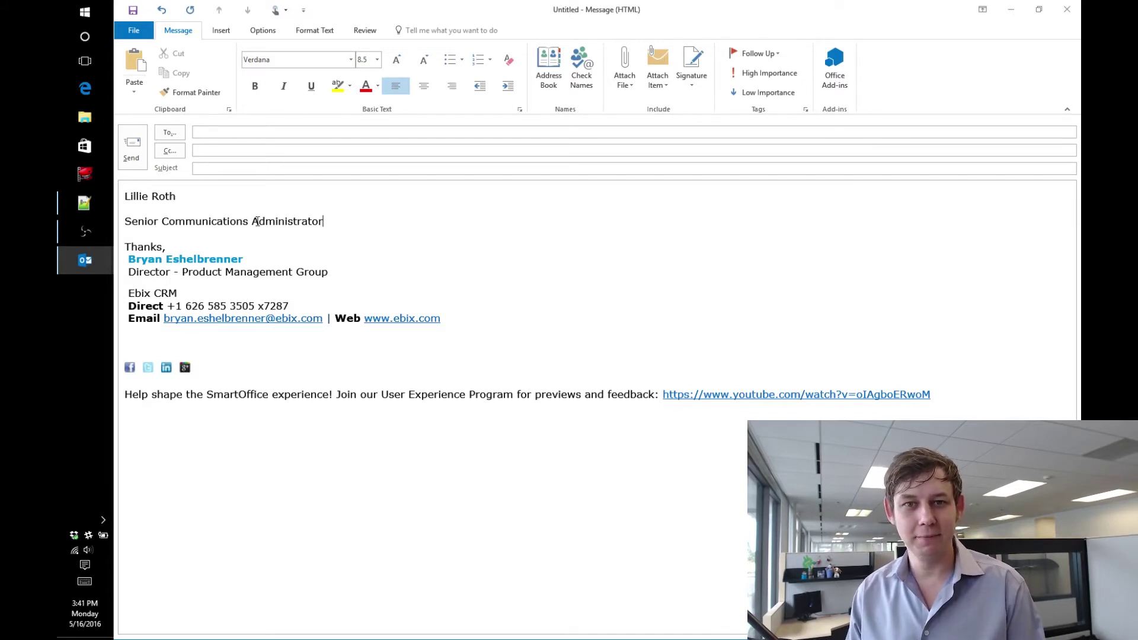
key("ctrl+z")
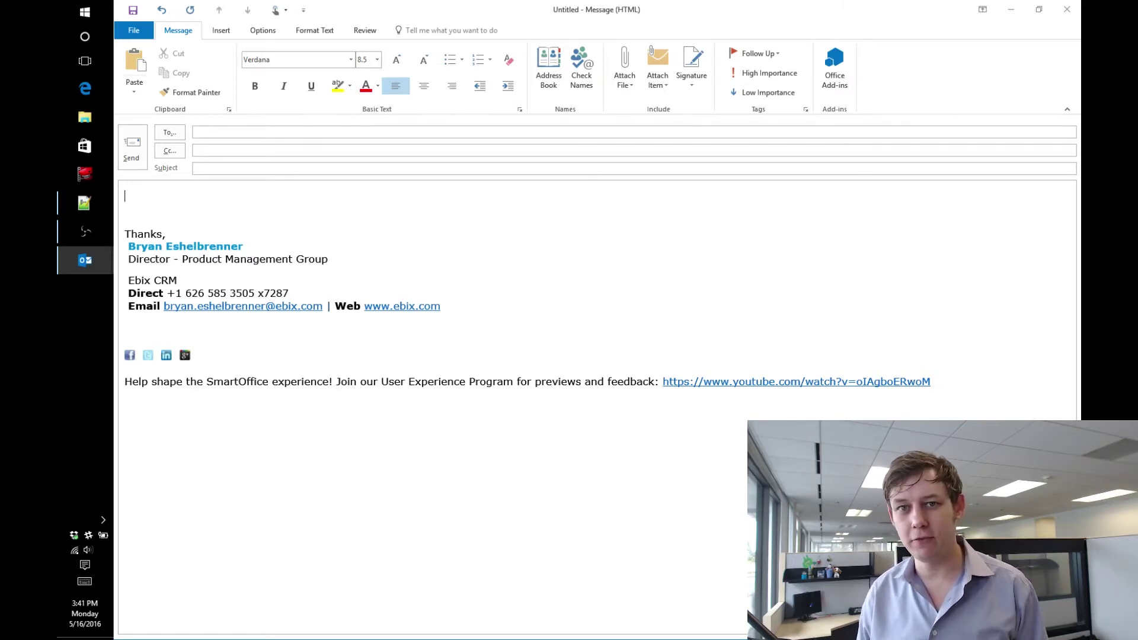
Create a new phrase under the PhraseExpress root in the phrase editor with the description "Tech Support Number and Time"
left_click(103, 520)
right_click(176, 544)
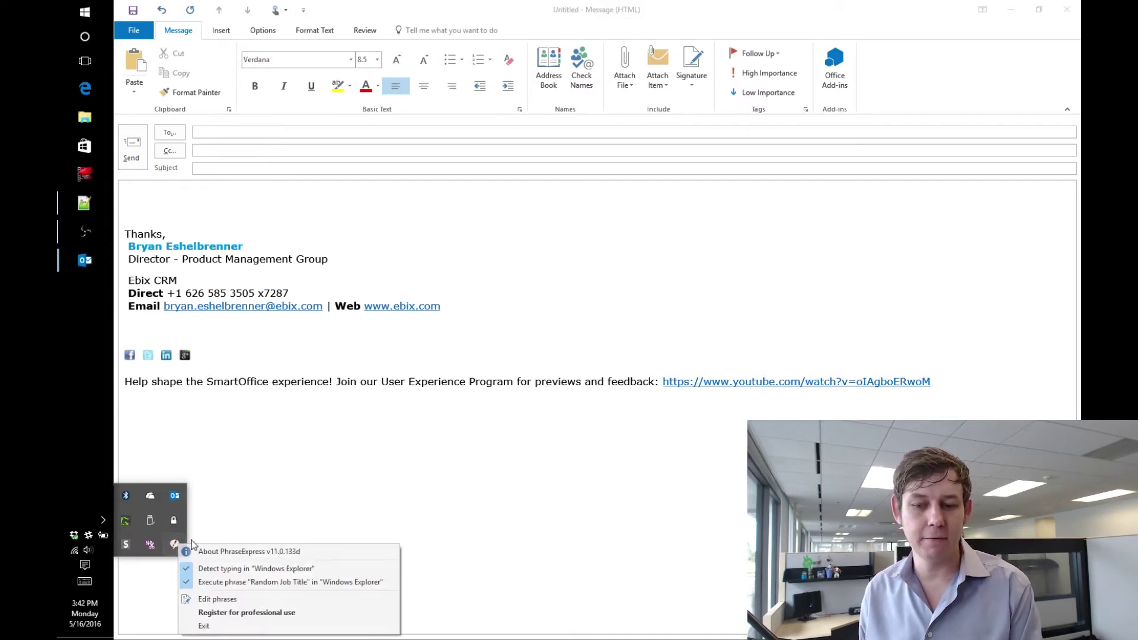
left_click(217, 599)
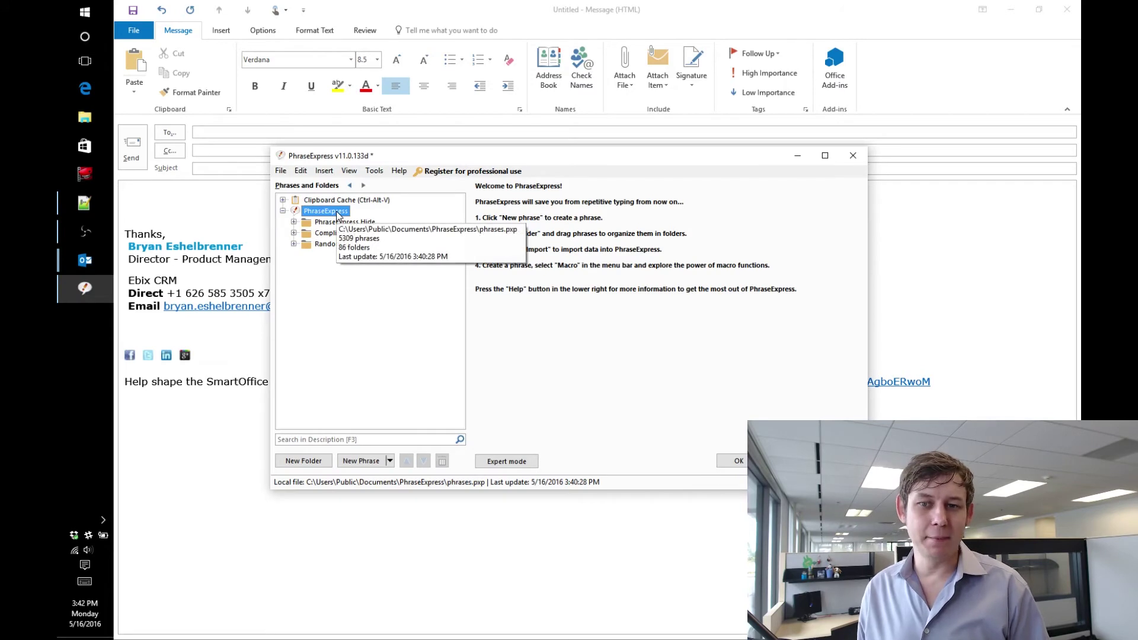
left_click(361, 461)
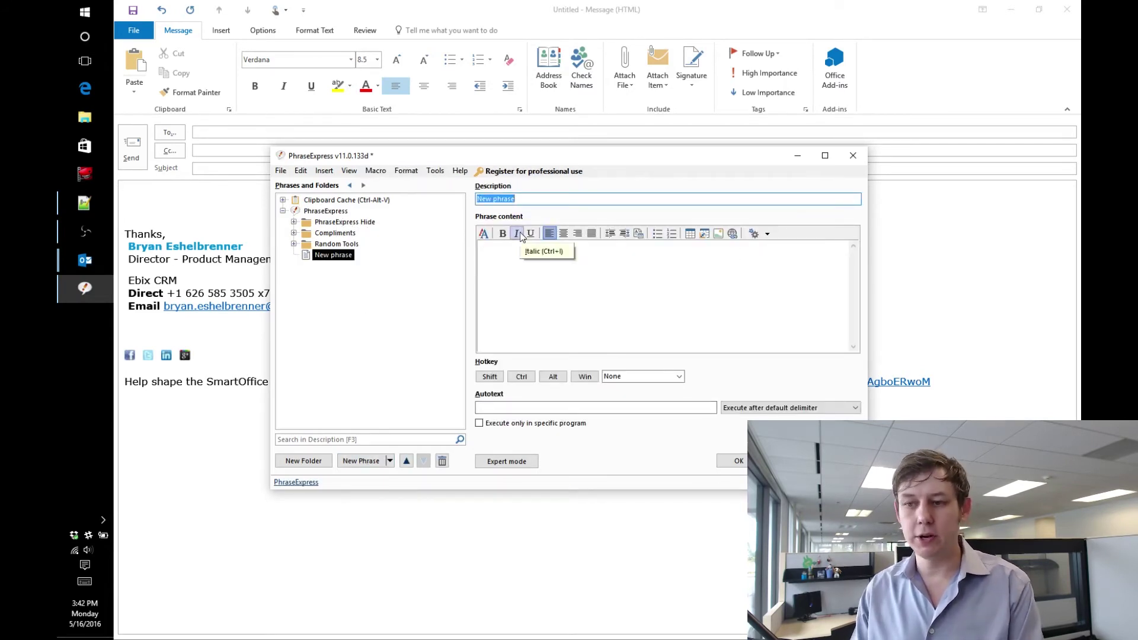
type("Tech Support ")
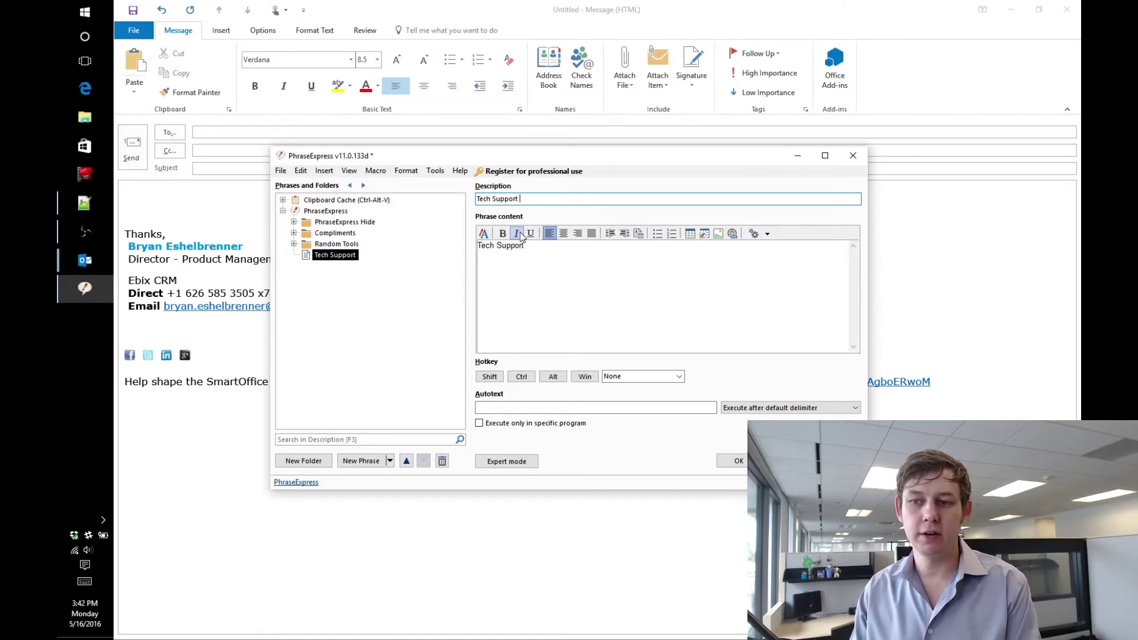
type("Number and Time")
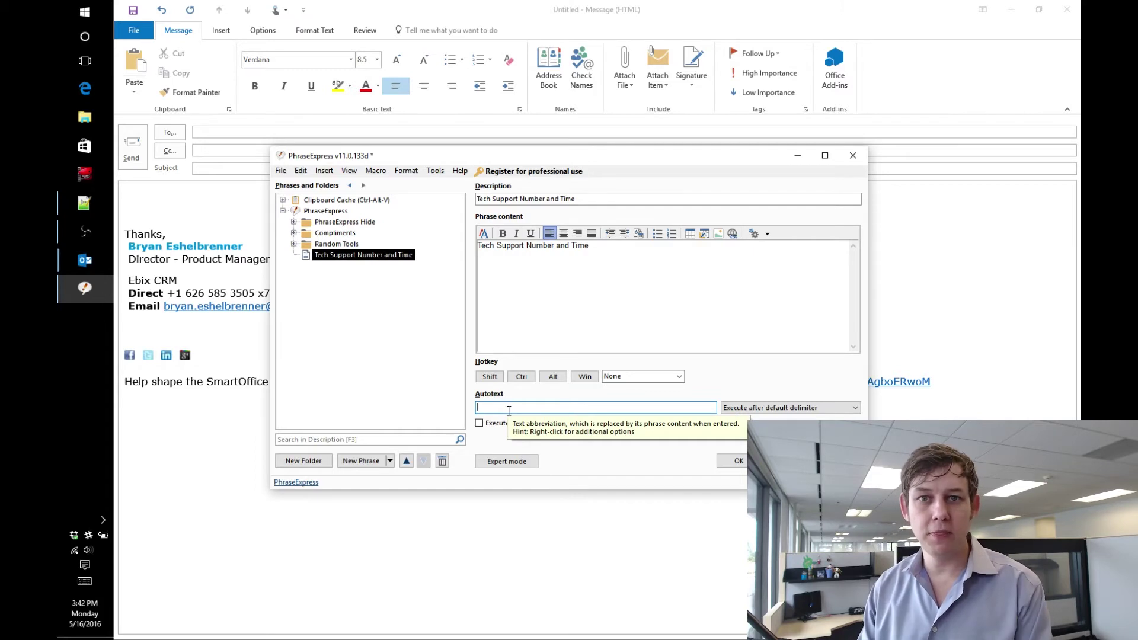
Set the new phrase's autotext to "call Technical Support" and, in expert mode, its postfix to None
type("call tr")
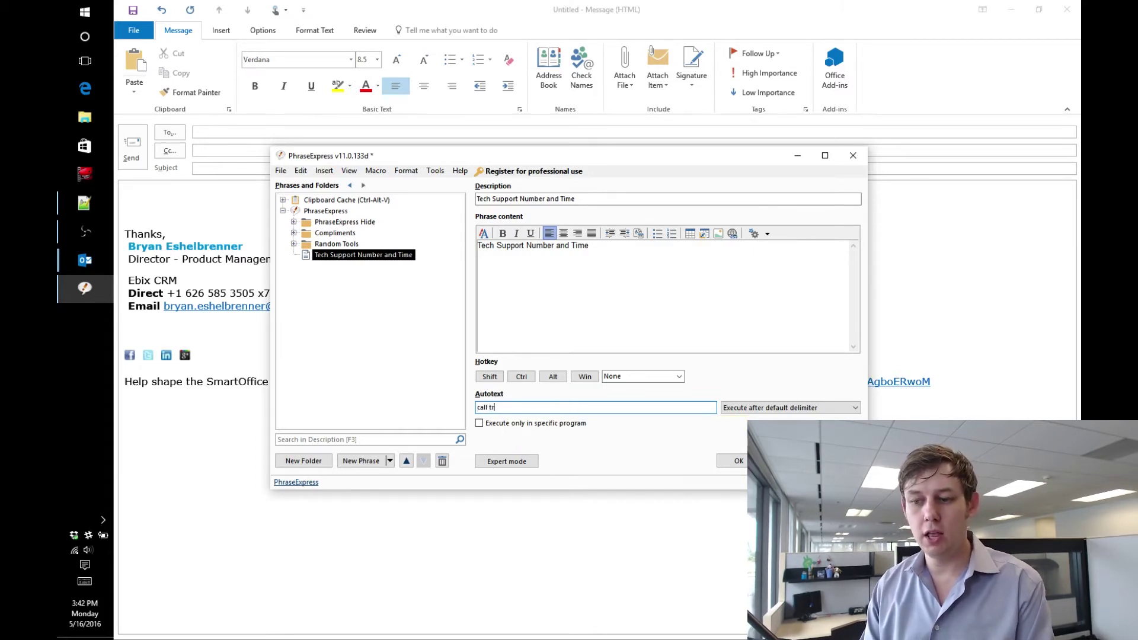
type("chn")
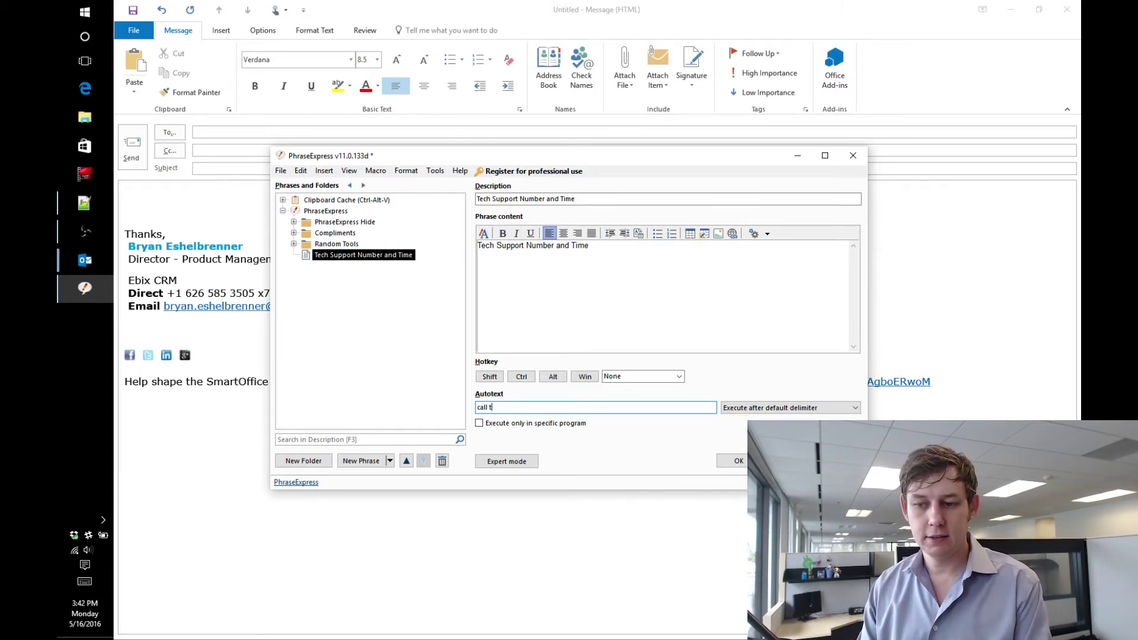
type("ical Support")
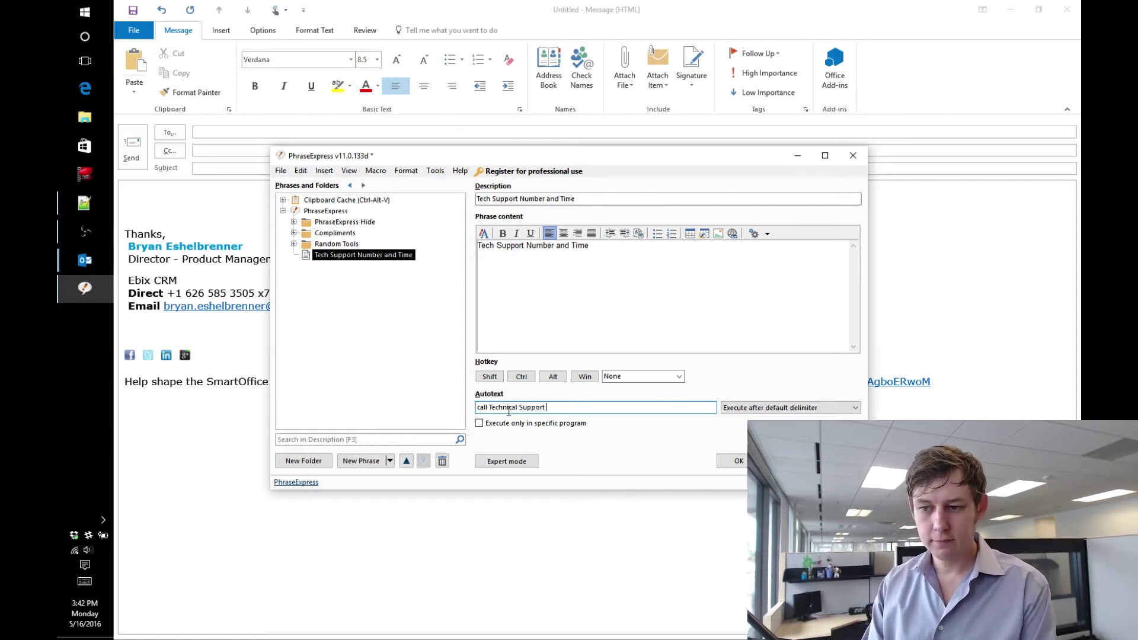
left_click(499, 461)
left_click(638, 379)
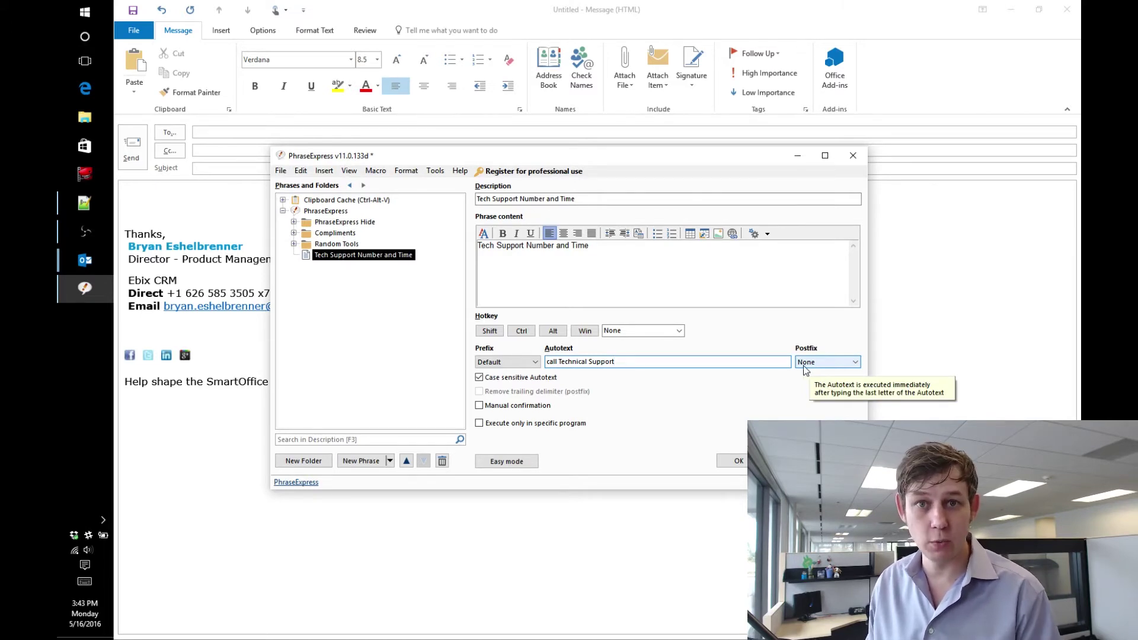
Set the phrase's postfix to Space, turn off case-sensitive autotext, and turn on removal of the trailing delimiter
left_click(841, 365)
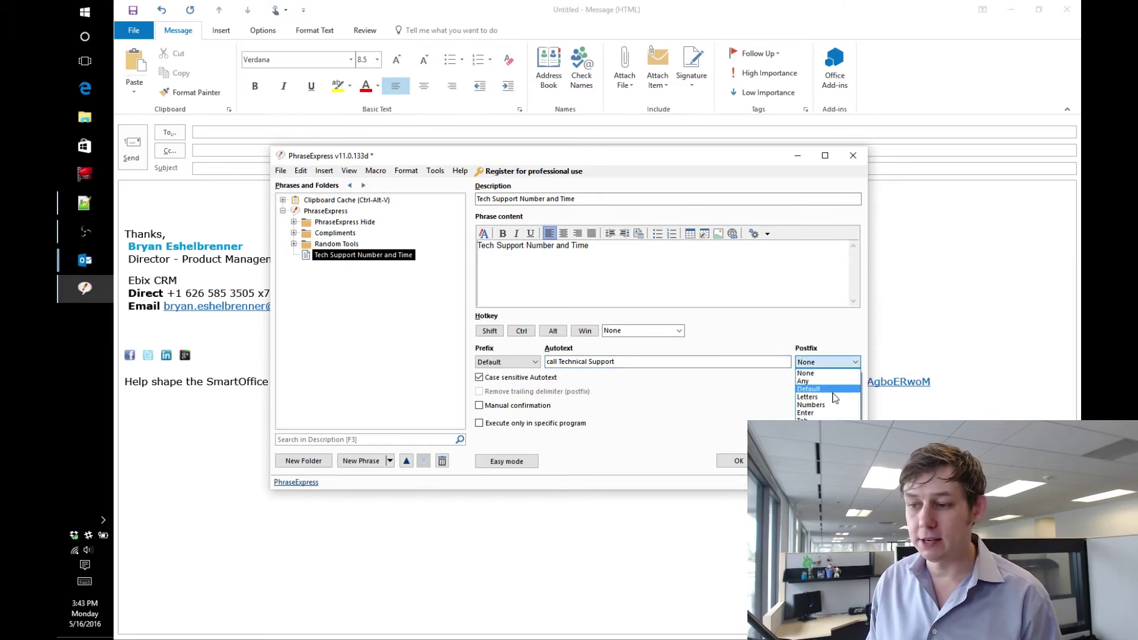
left_click(826, 428)
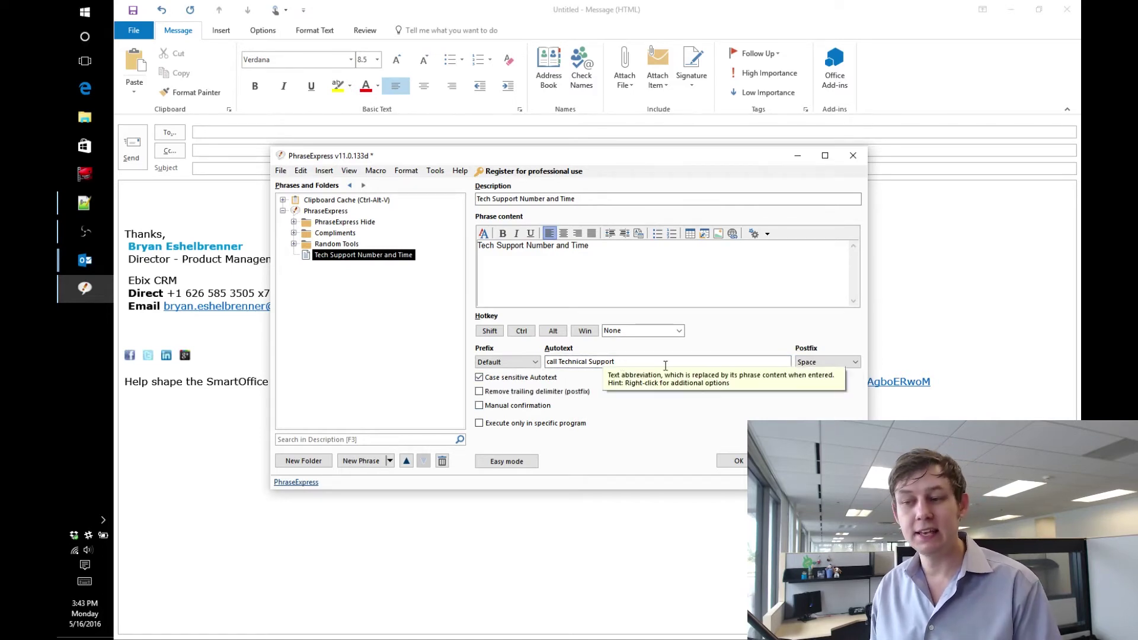
left_click(479, 378)
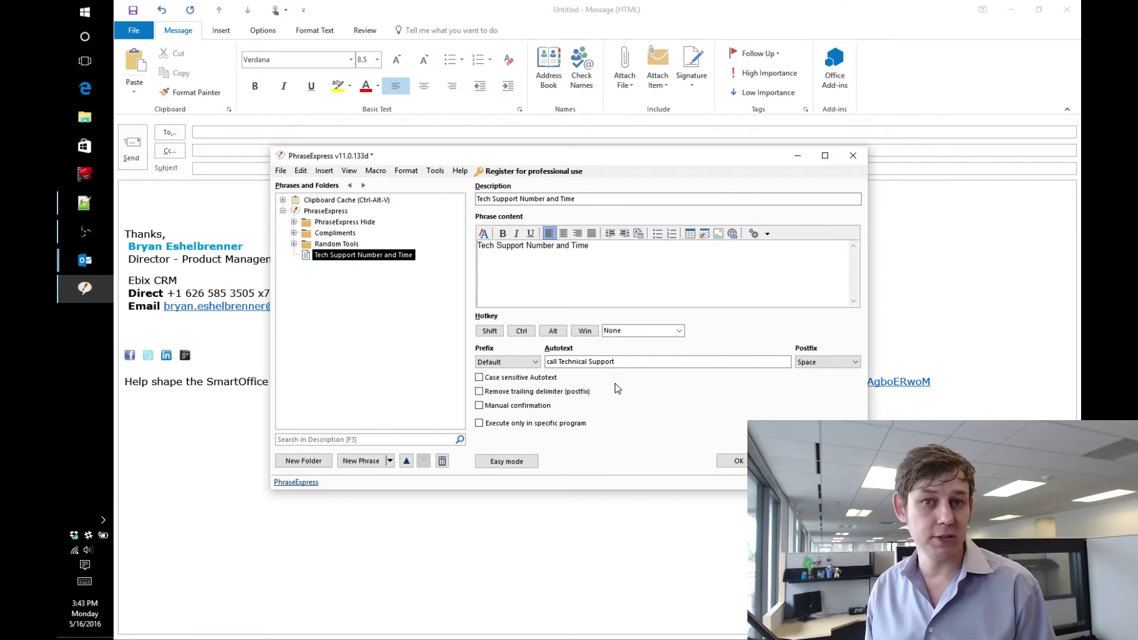
left_click(479, 393)
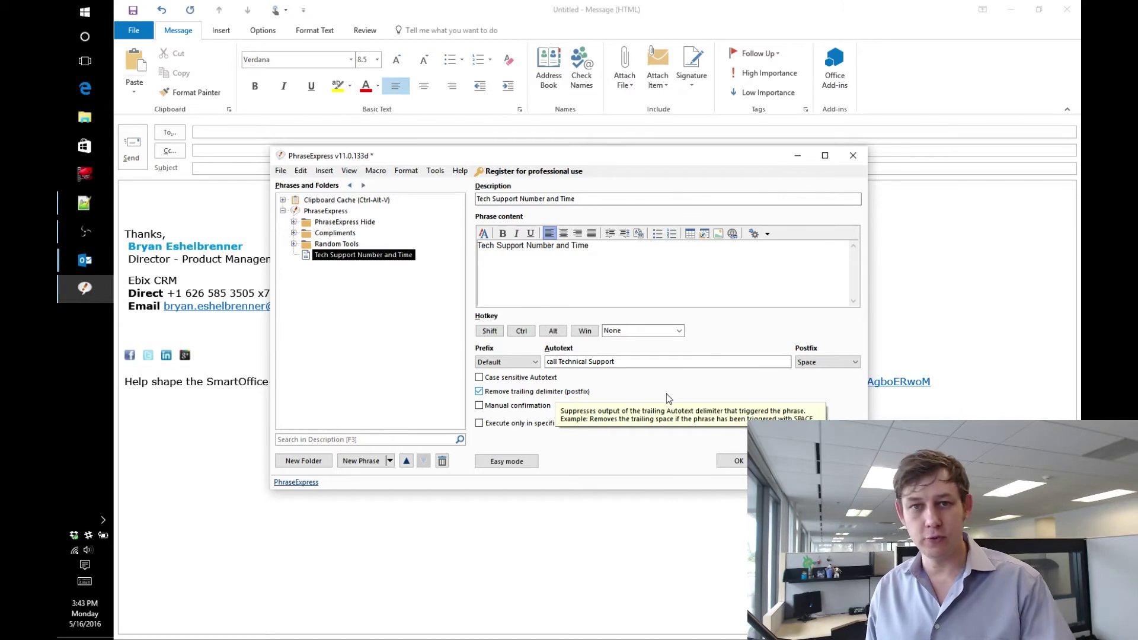
Replace the phrase content with the copied "call Technical Support" sentence giving the support phone number and Pacific Time hours, and save the phrase
left_click(521, 289)
key("ctrl+a")
key("ctrl+v")
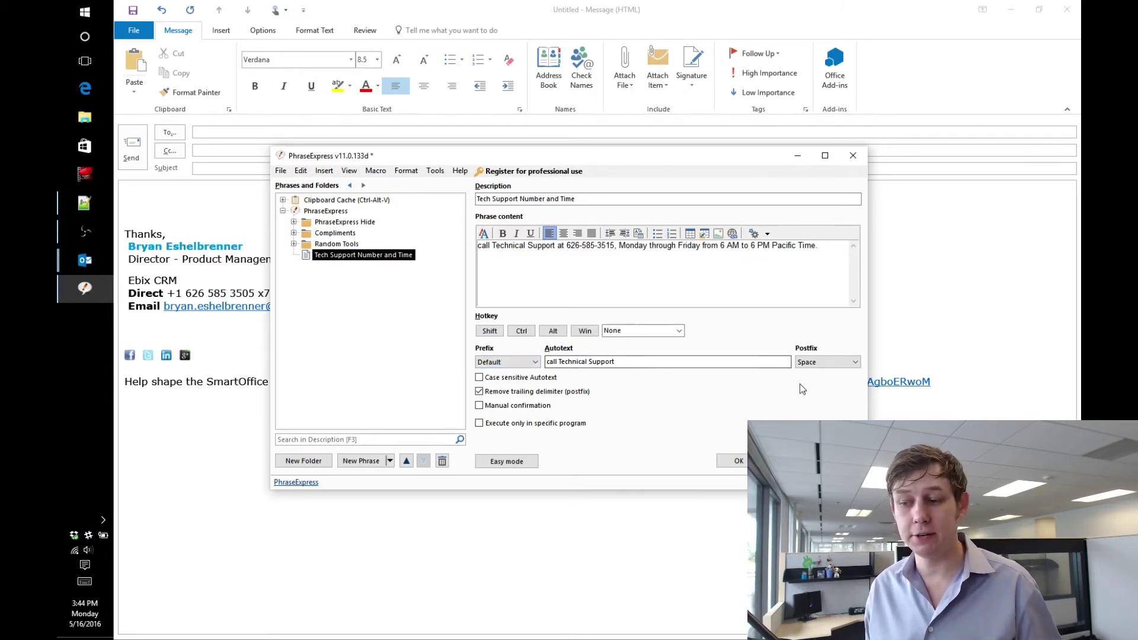
left_click(735, 461)
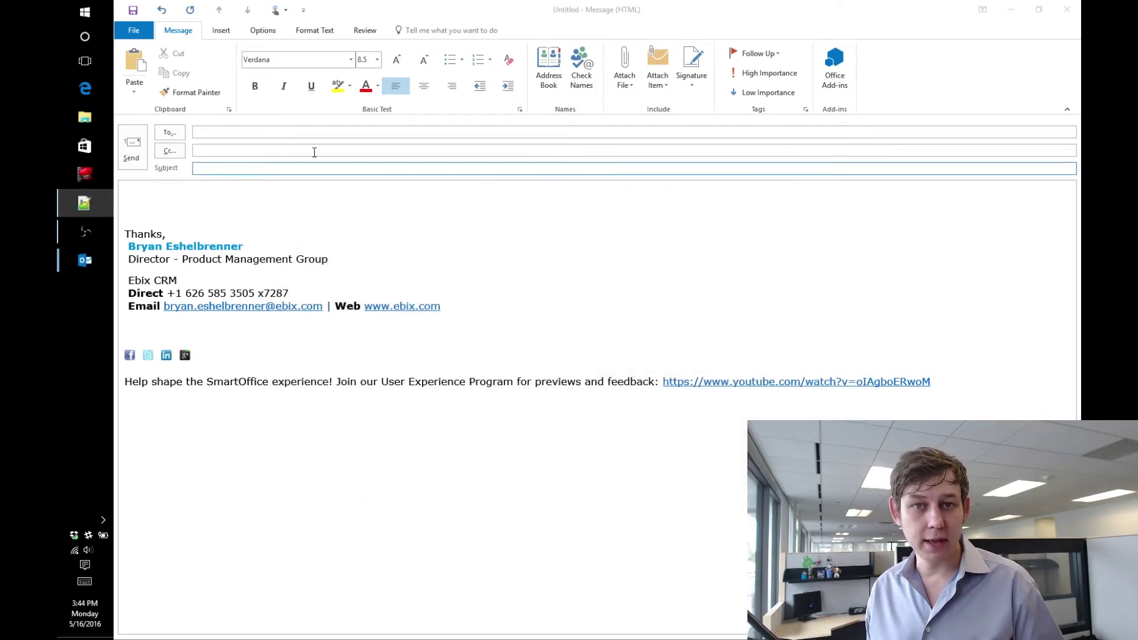
Write "I suggest that you call technical support" in the Outlook message body and expand the autotext
left_click(235, 196)
type("I sug")
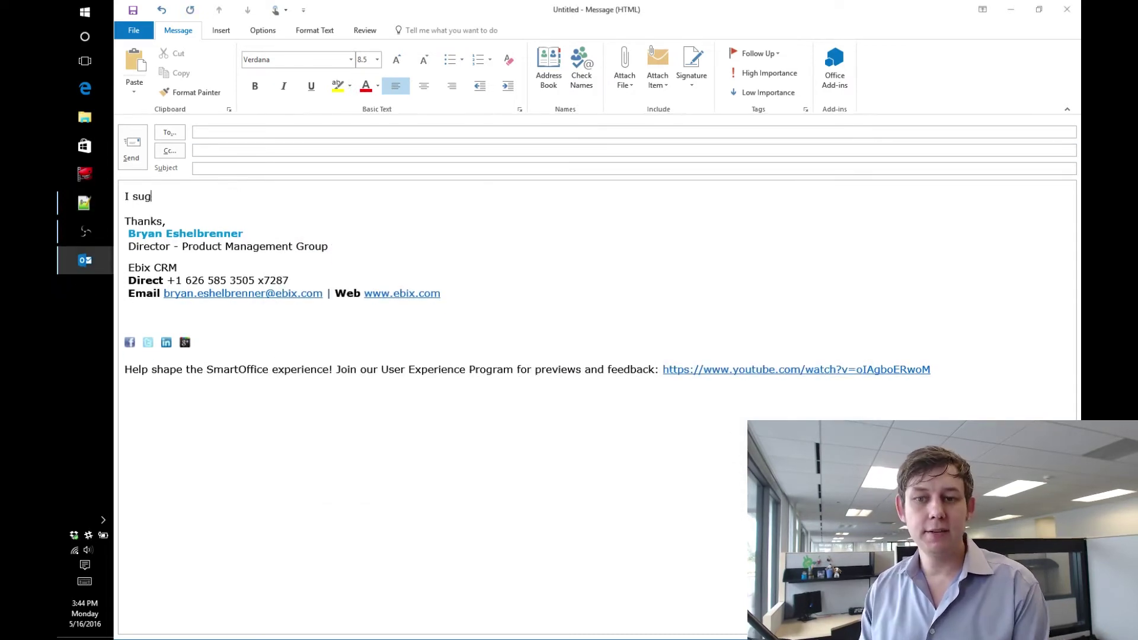
type("gest that you call")
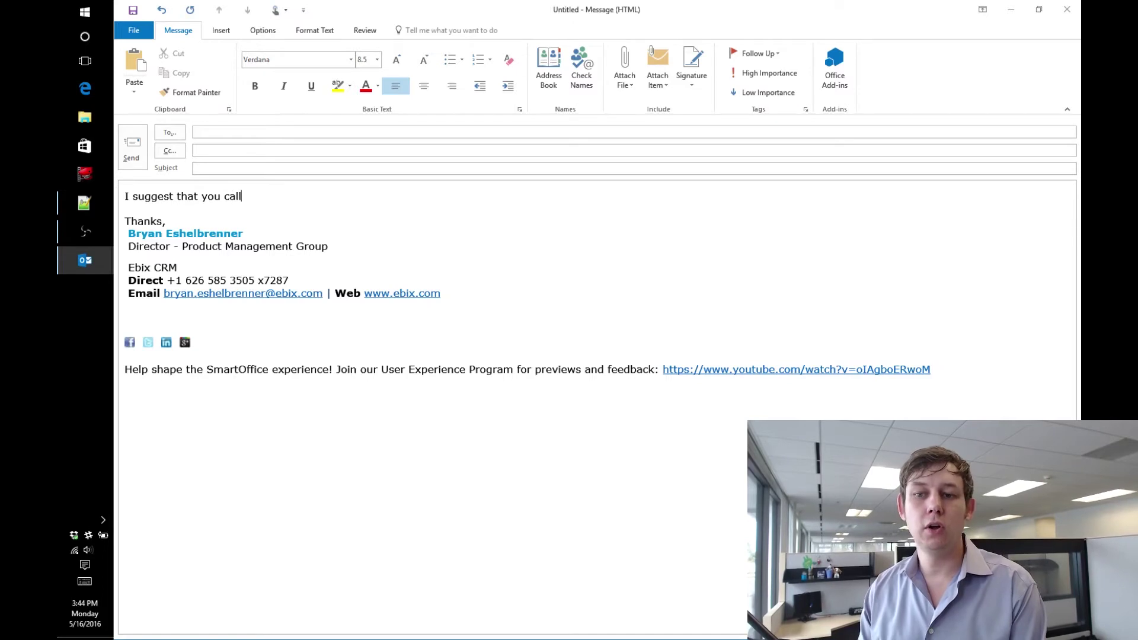
type(" technical support")
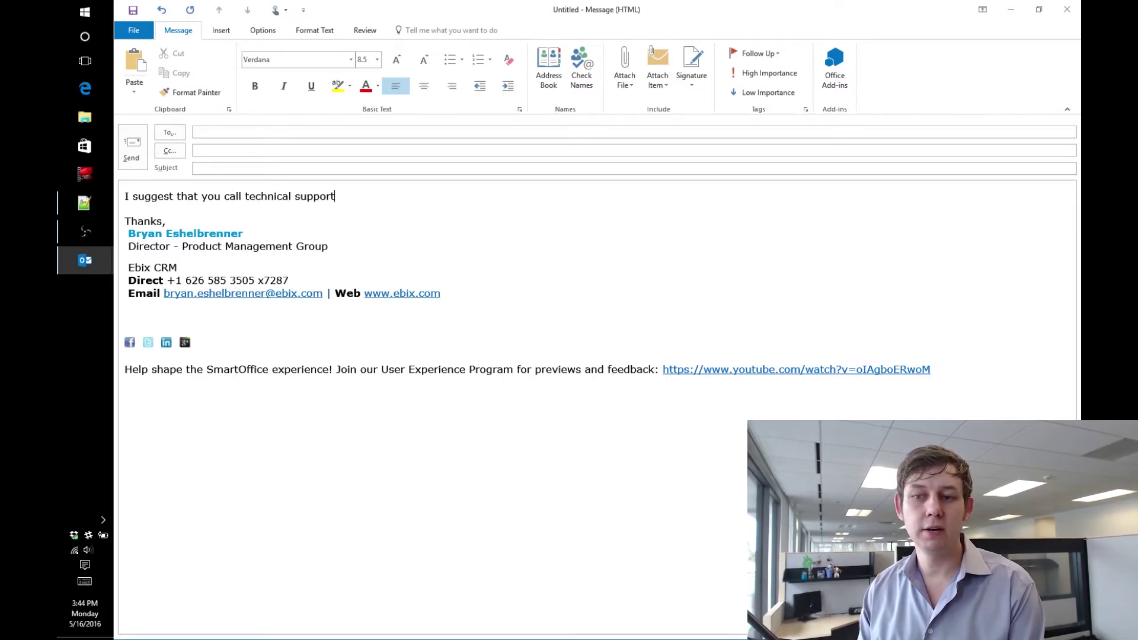
key("F3")
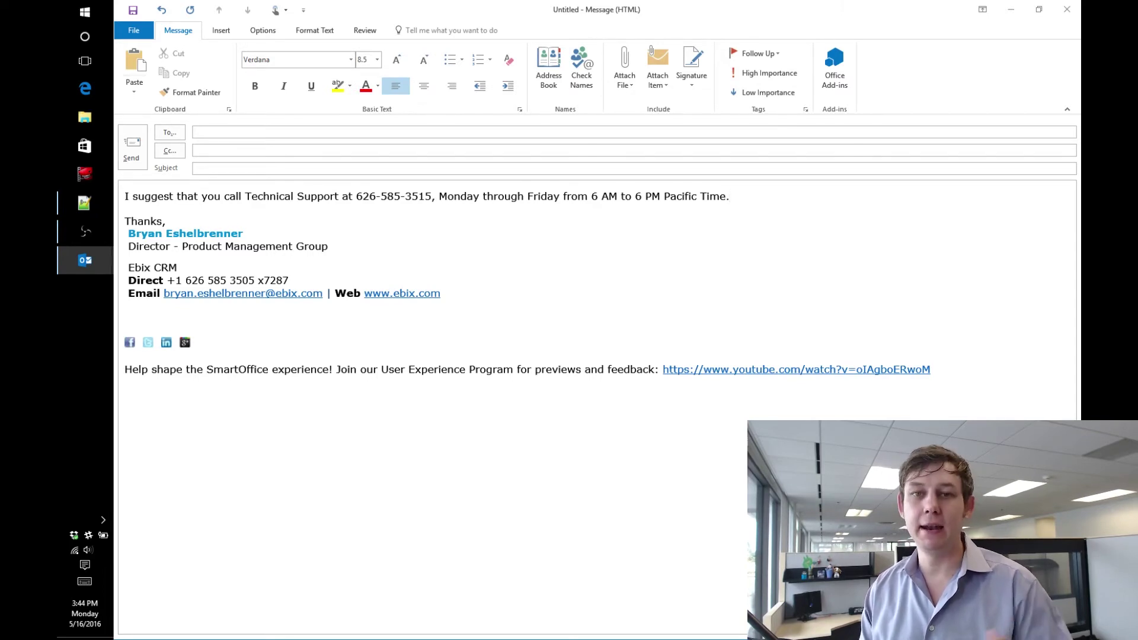
Create another phrase under the PhraseExpress root with the description "Expiration Date"
key("ctrl+alt+c")
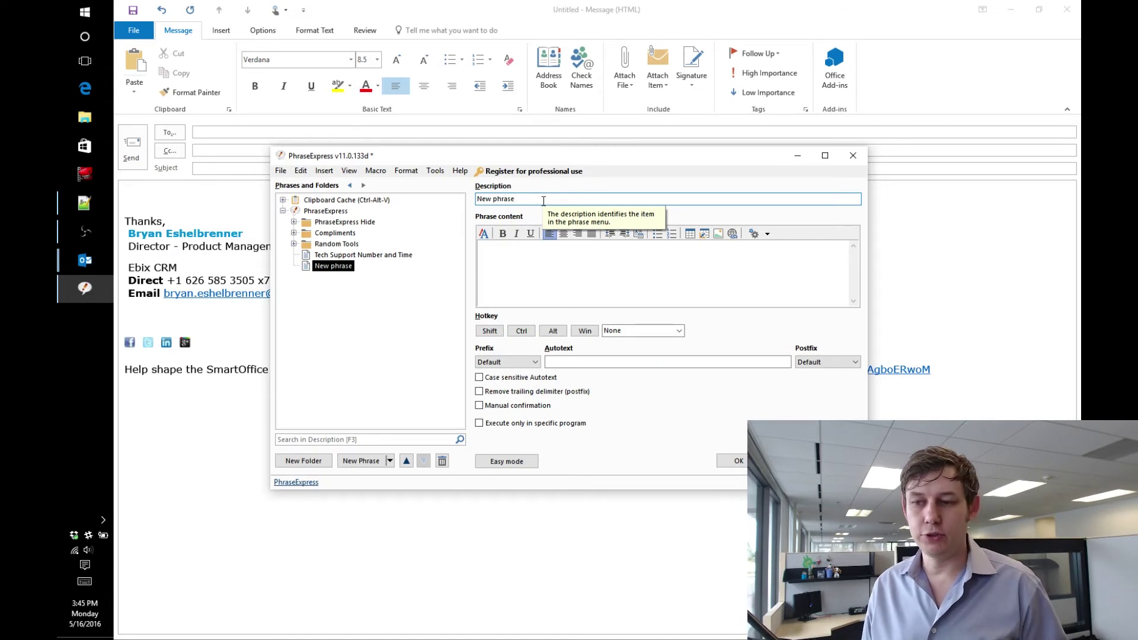
left_click_drag(543, 200, 437, 201)
type("Ex")
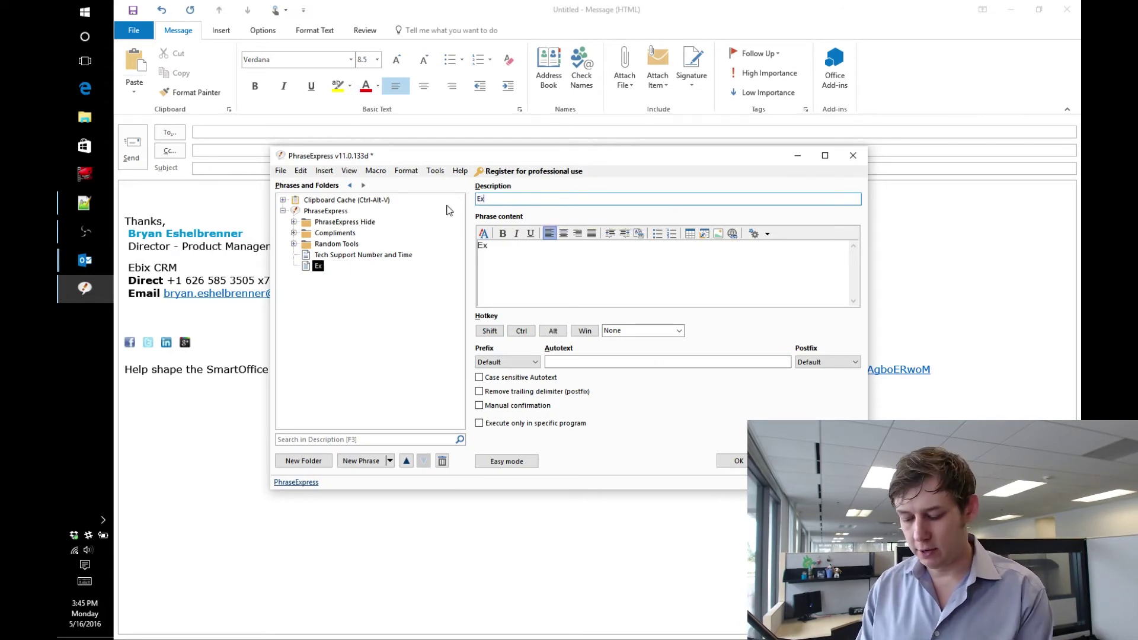
type("piration")
type("Date")
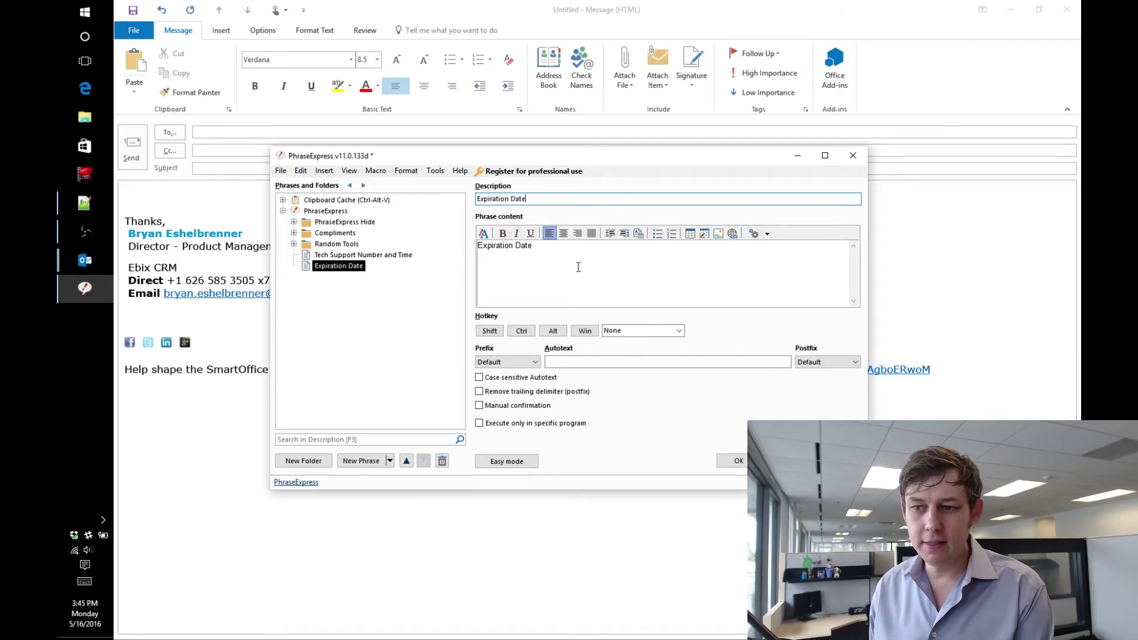
Set the autotext to randomExpDate with postfix Space, without case sensitivity and with the trailing delimiter removed
left_click(598, 362)
type("randomExpDate")
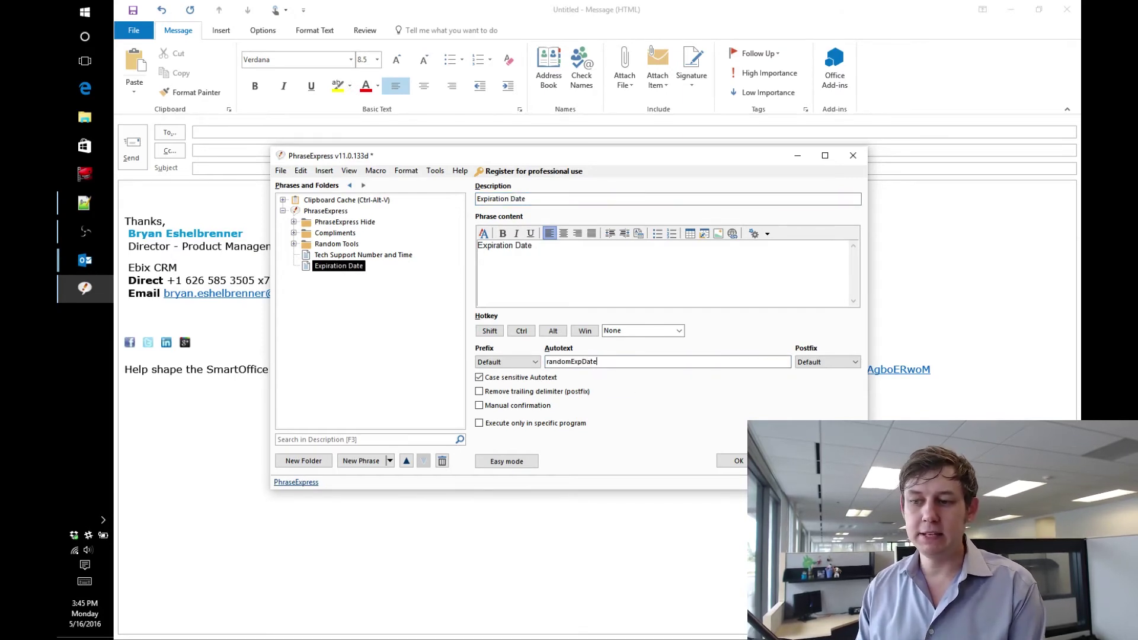
left_click(830, 362)
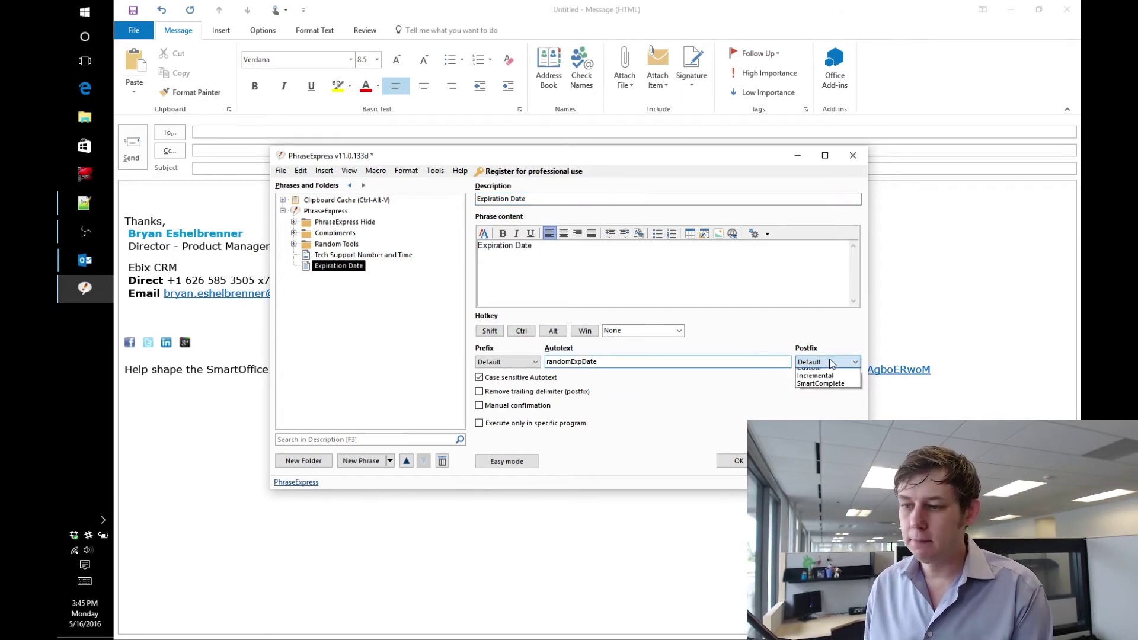
left_click(824, 382)
left_click(479, 378)
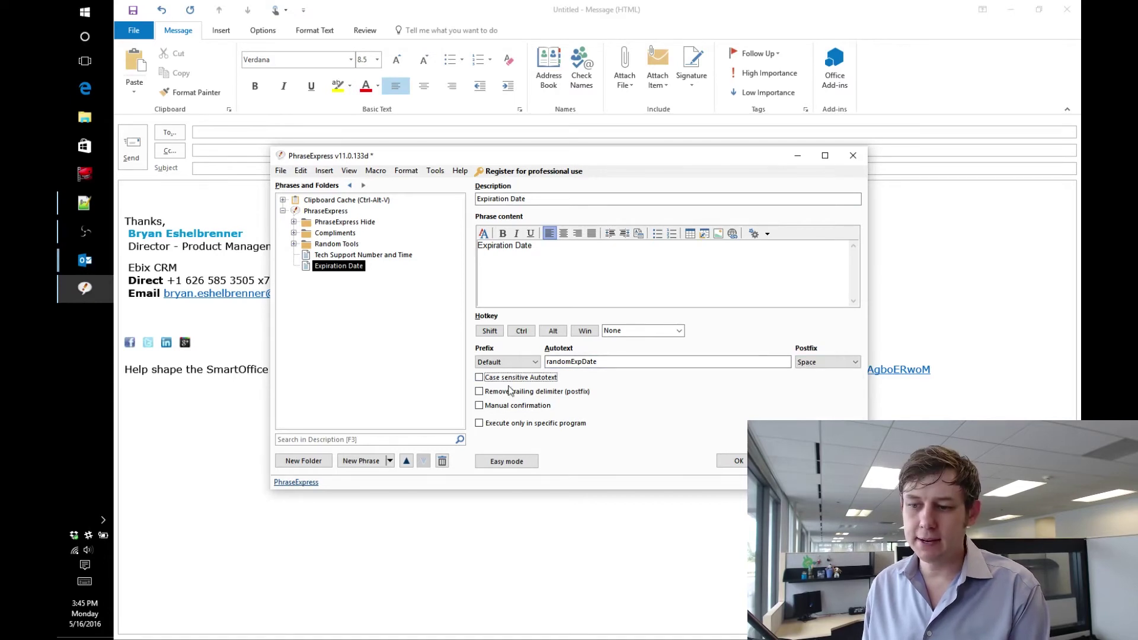
left_click(480, 392)
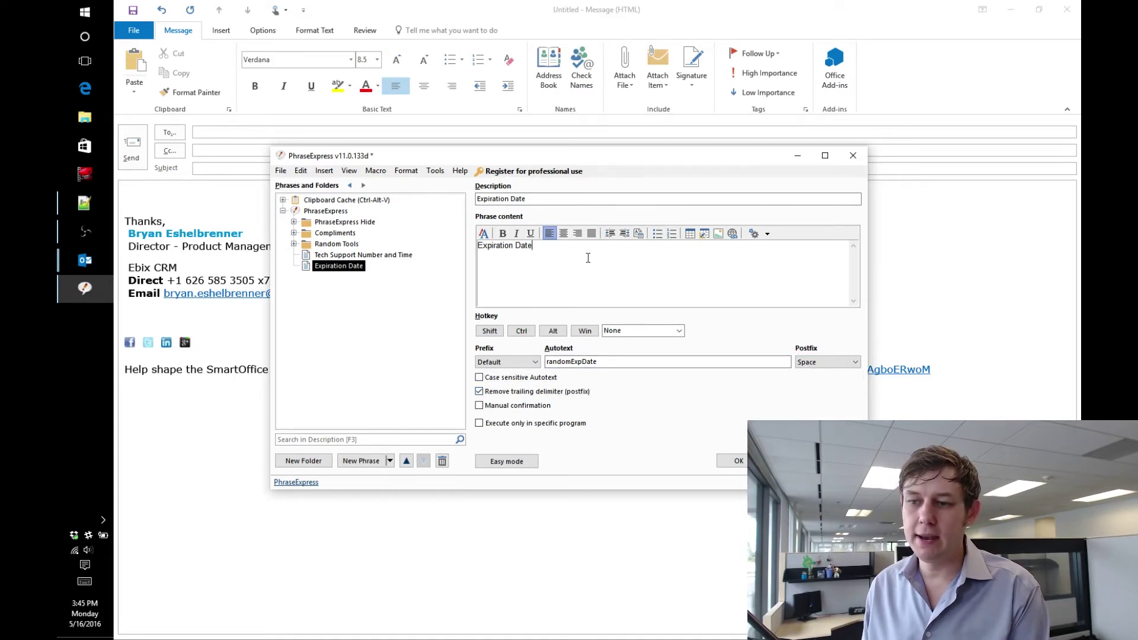
Clear the Expiration Date phrase's content and start a Calculate expression macro in it
left_click_drag(560, 273, 408, 232)
key("Delete")
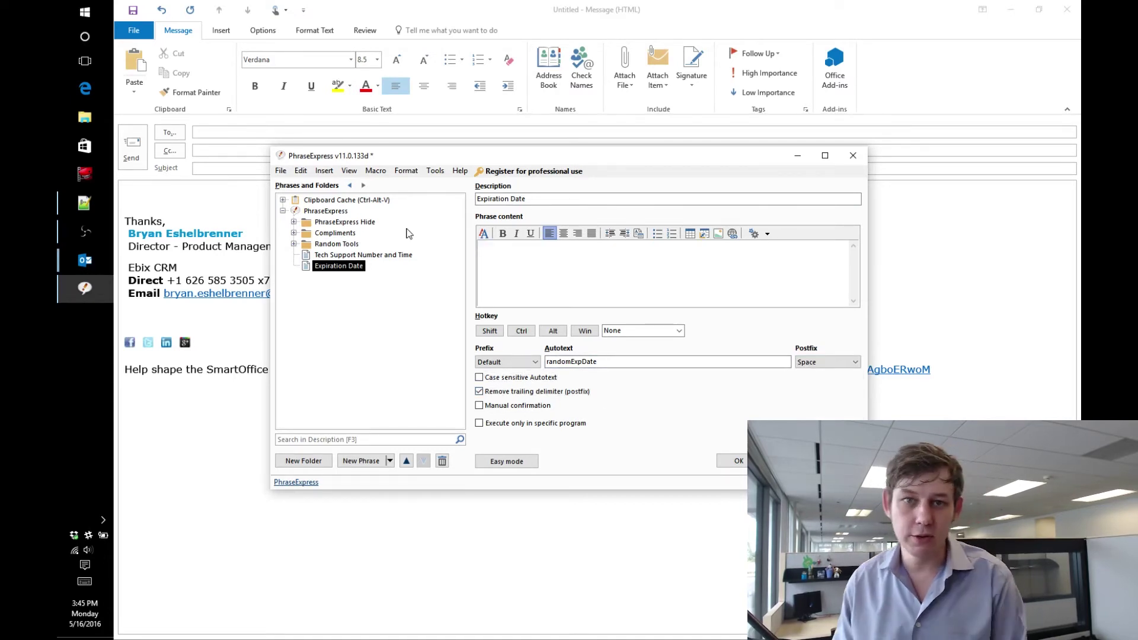
right_click(496, 256)
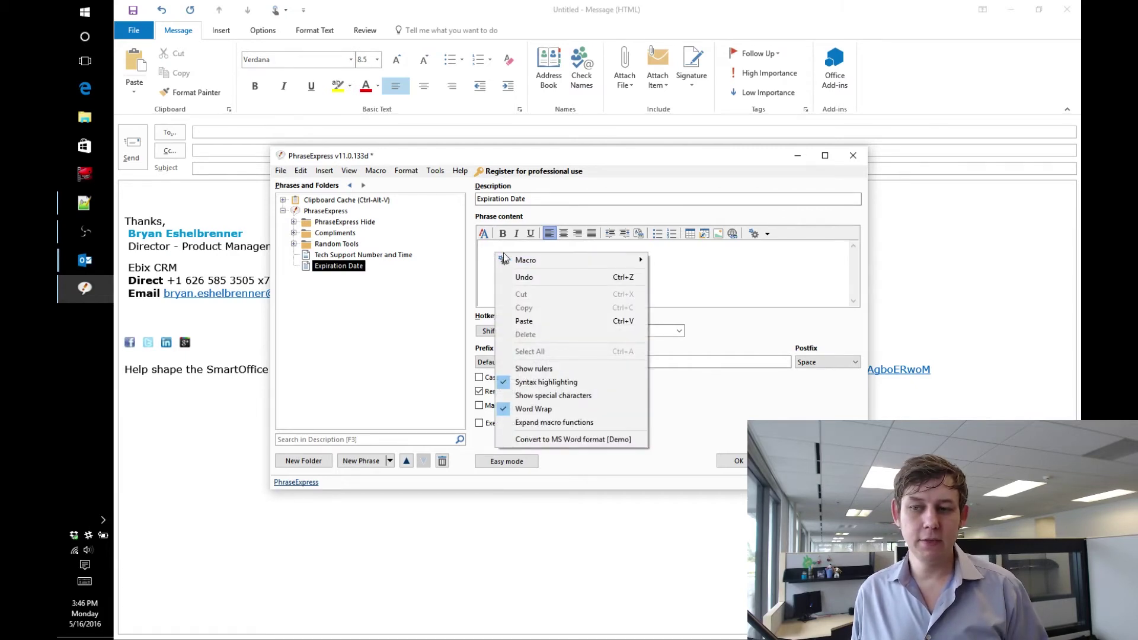
mouse_move(544, 261)
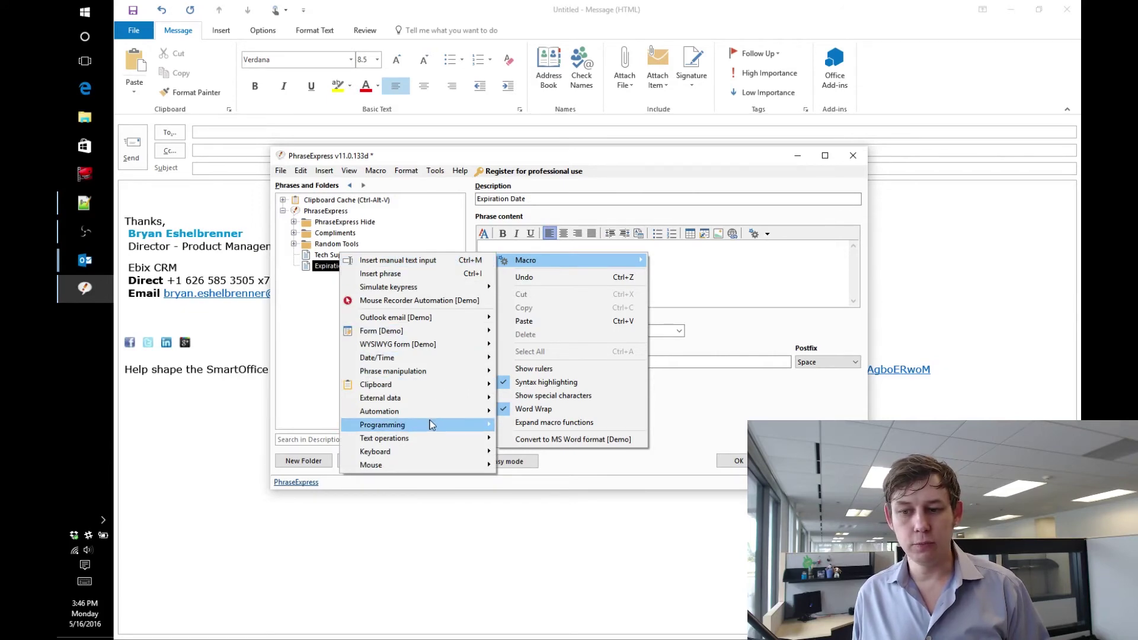
mouse_move(431, 424)
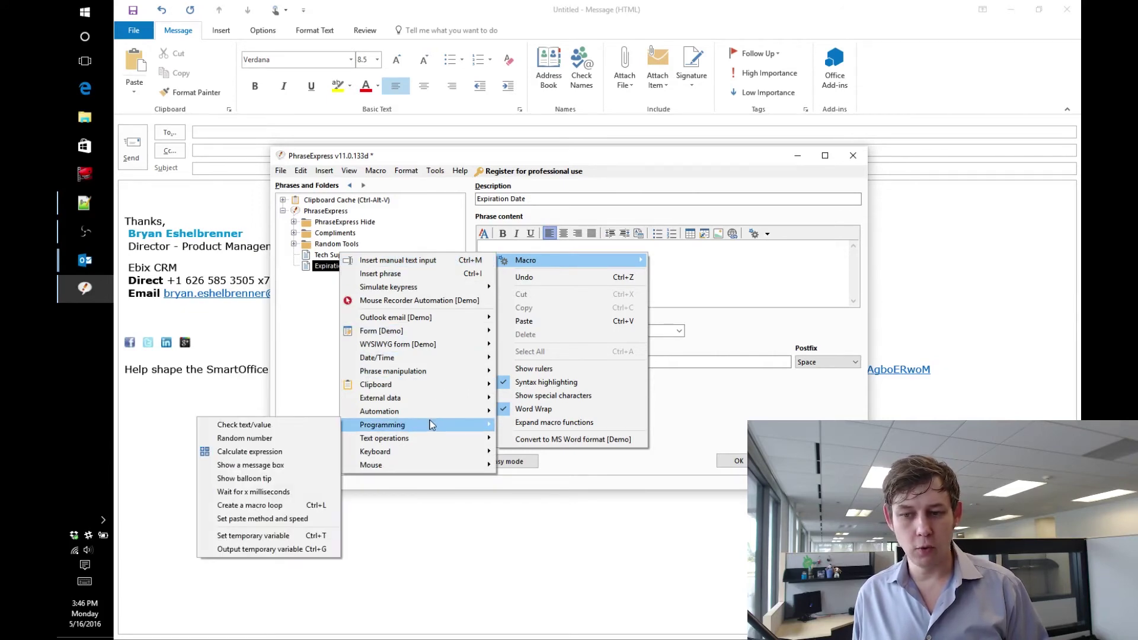
left_click(273, 453)
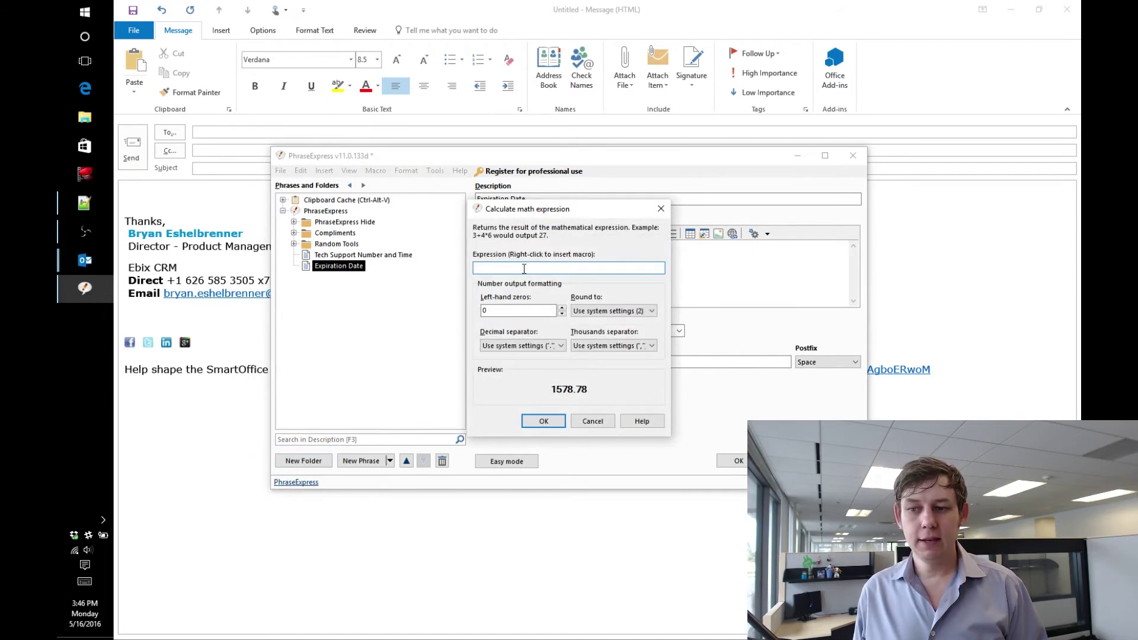
Build the month expression as 1+ followed by a nested Random number macro with a maximum of 11
type("1+")
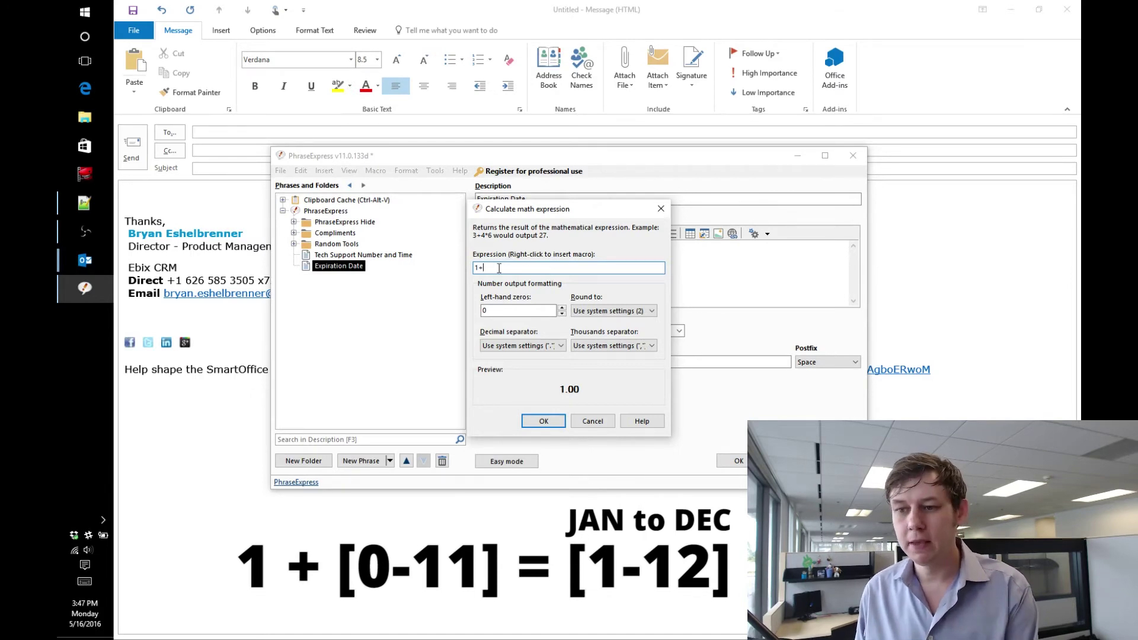
right_click(501, 269)
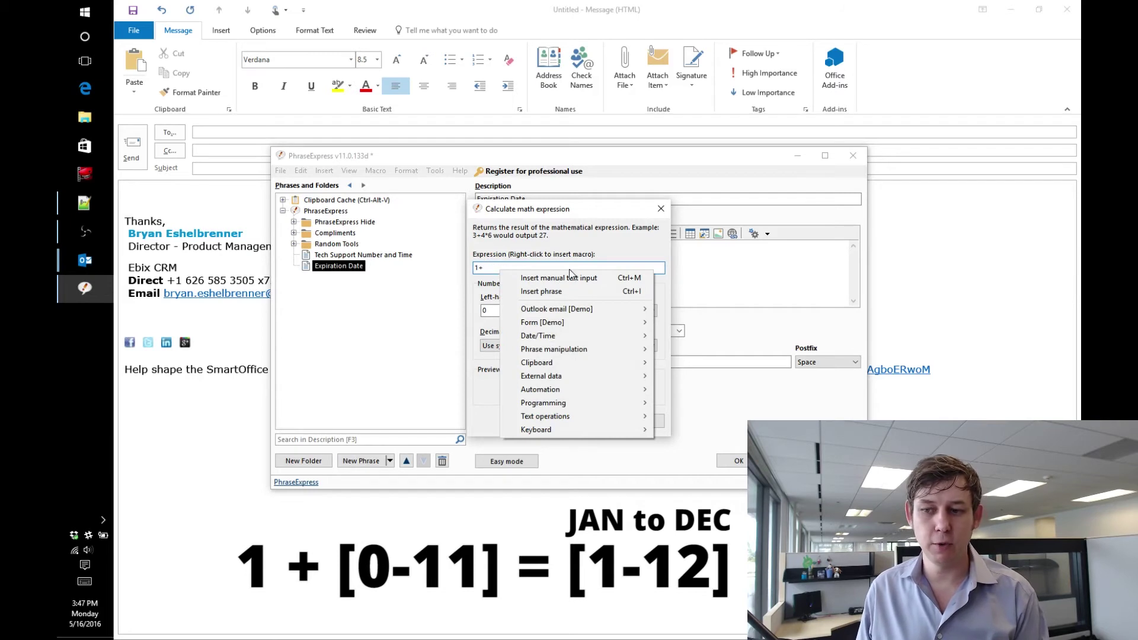
mouse_move(528, 404)
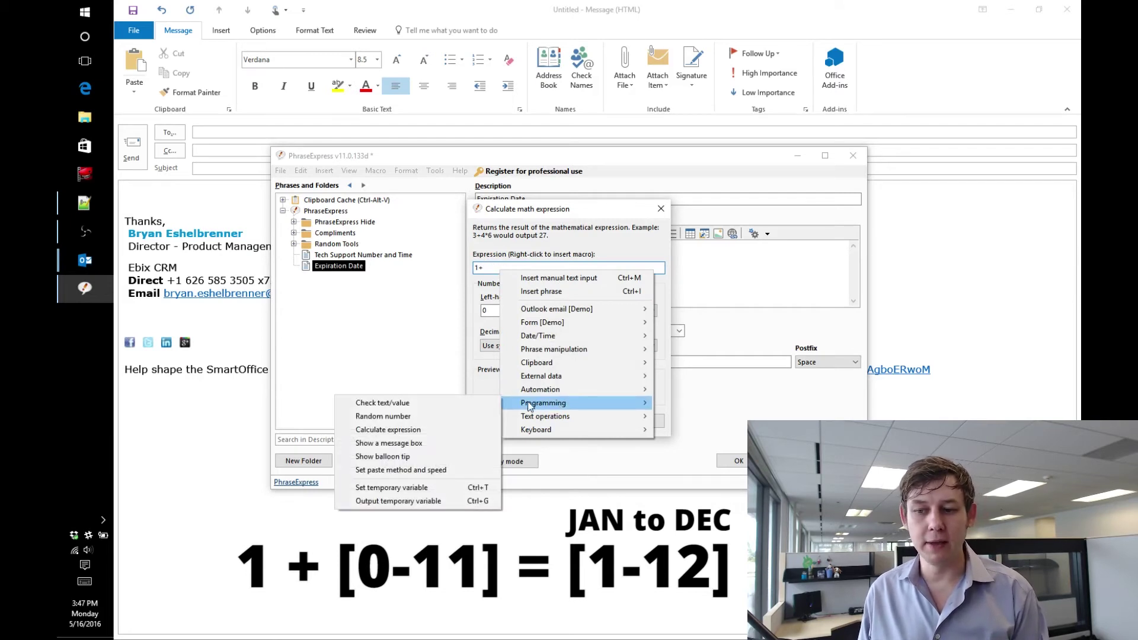
left_click(421, 417)
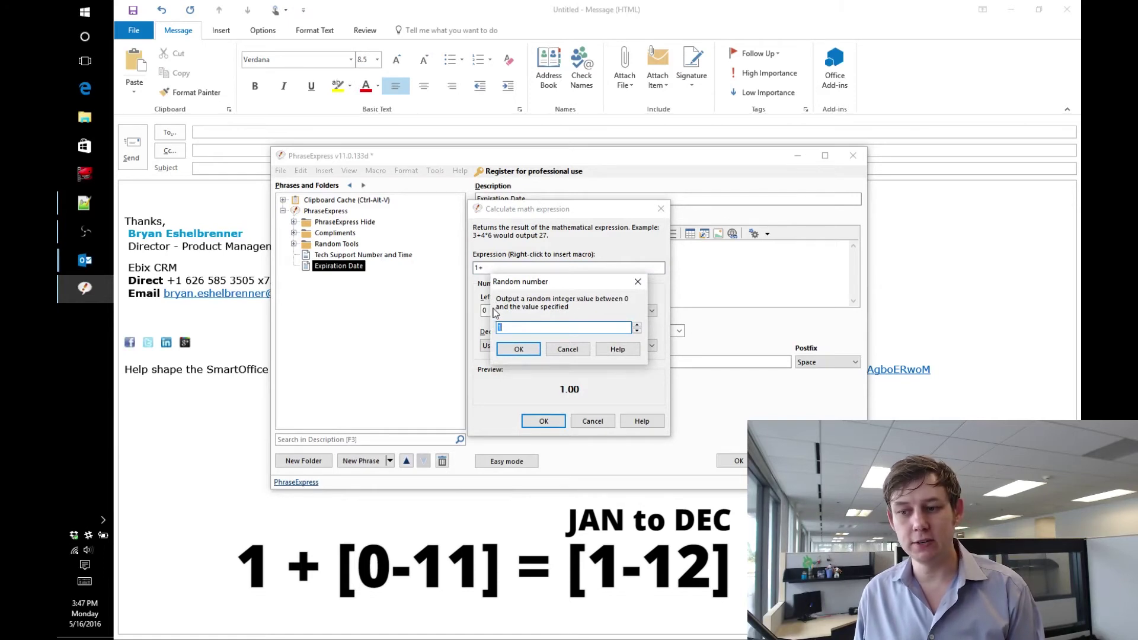
type("11")
left_click(519, 349)
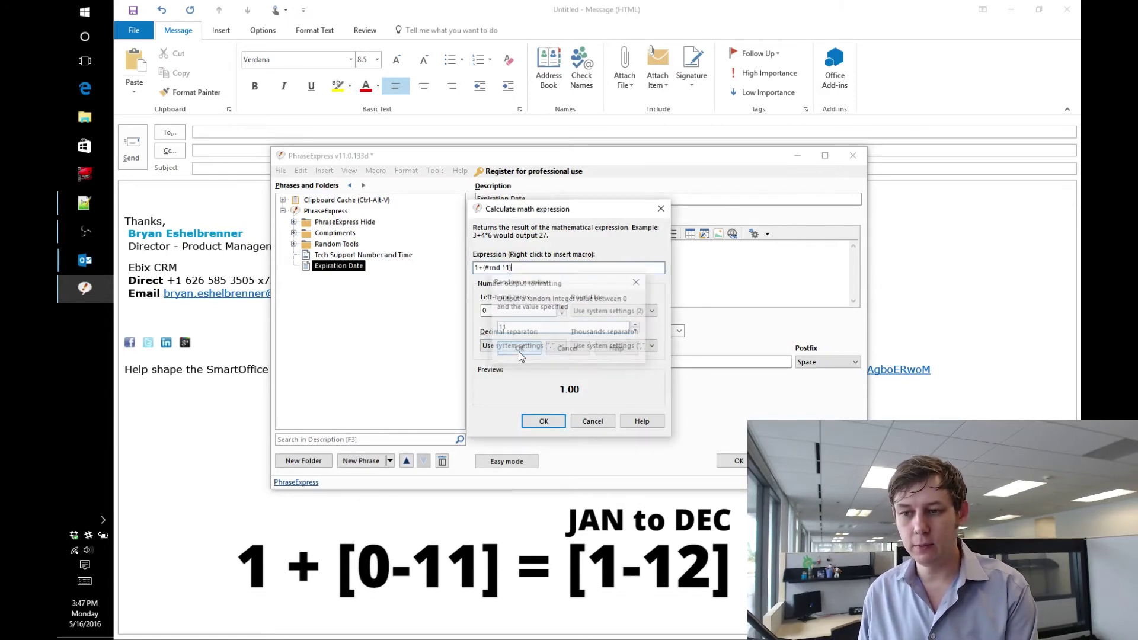
Set the month calculation's rounding to Adapt to input and insert it, and edit the macro to use 2 left-hand zeros
left_click(604, 312)
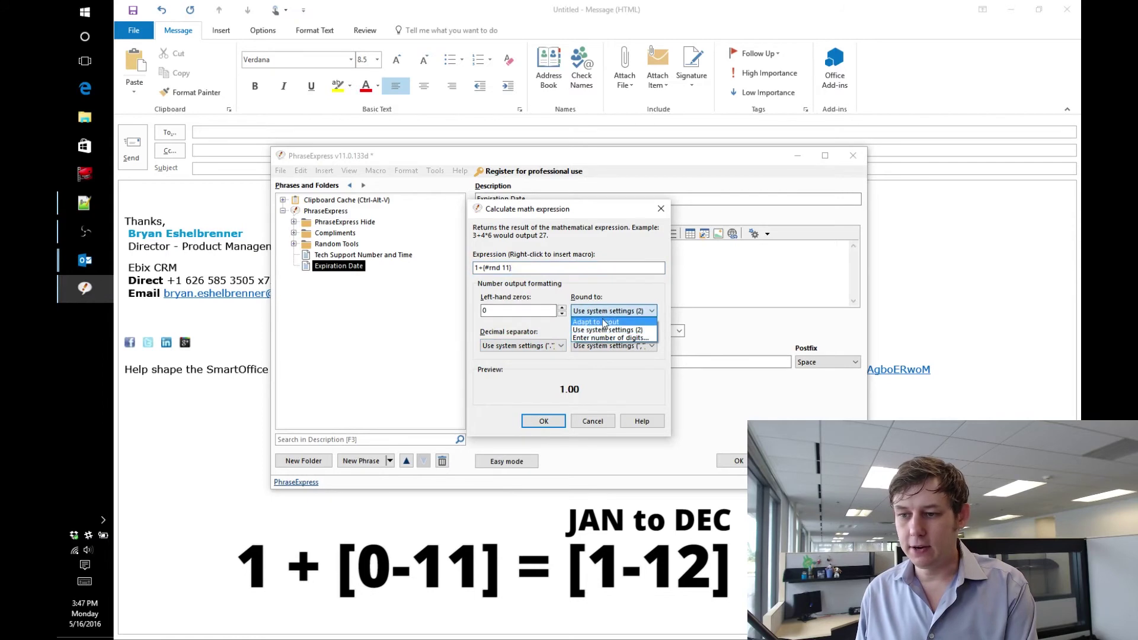
left_click(600, 323)
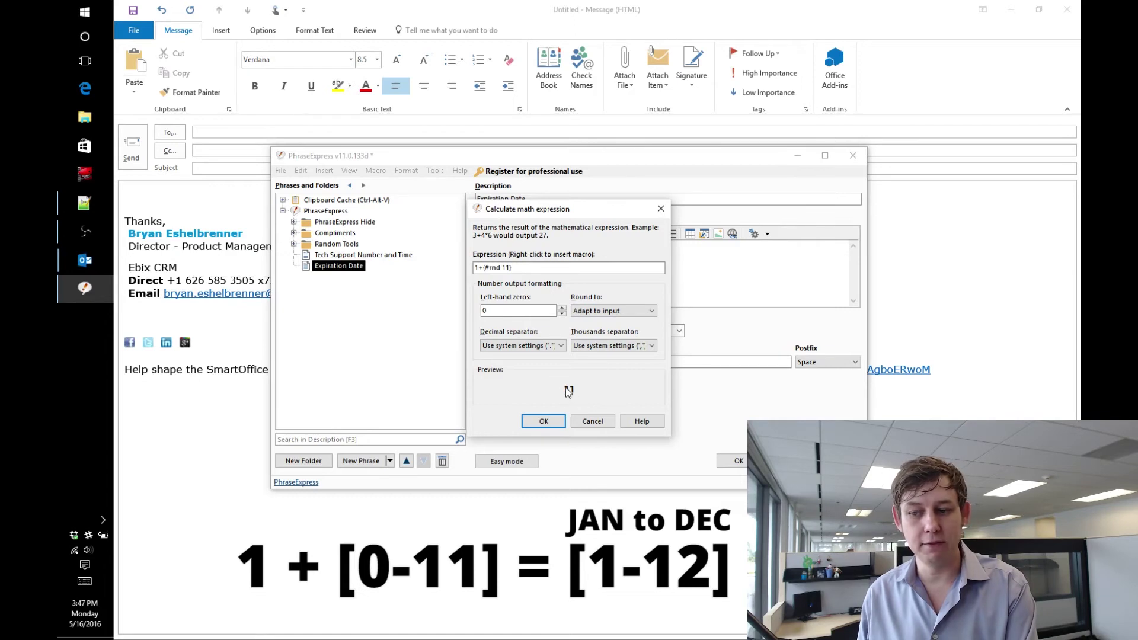
left_click(543, 421)
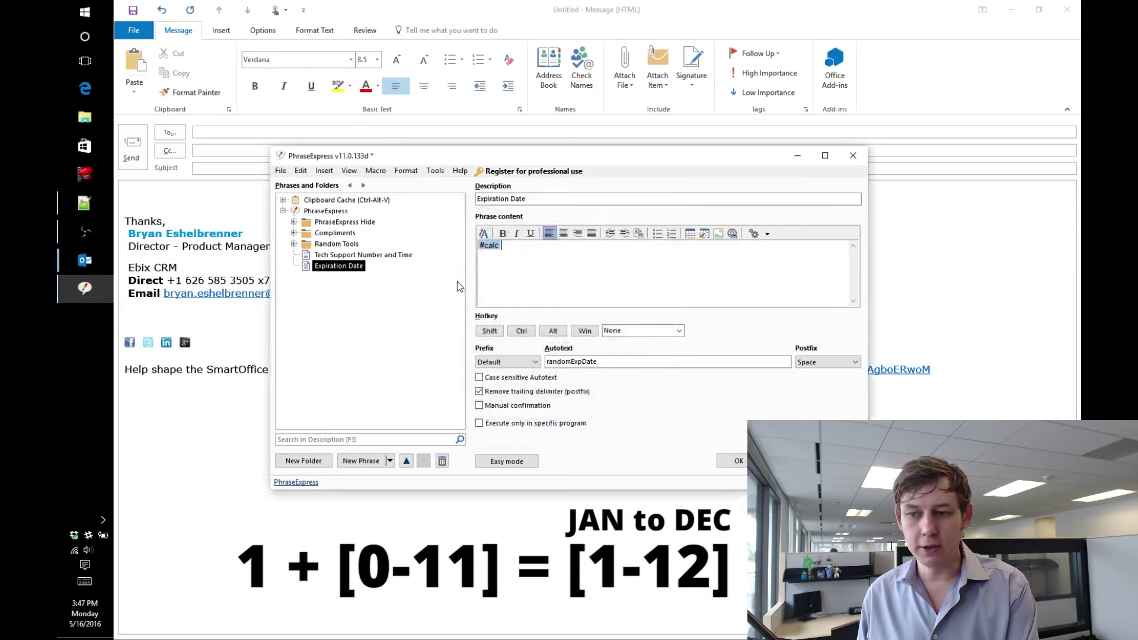
right_click(484, 248)
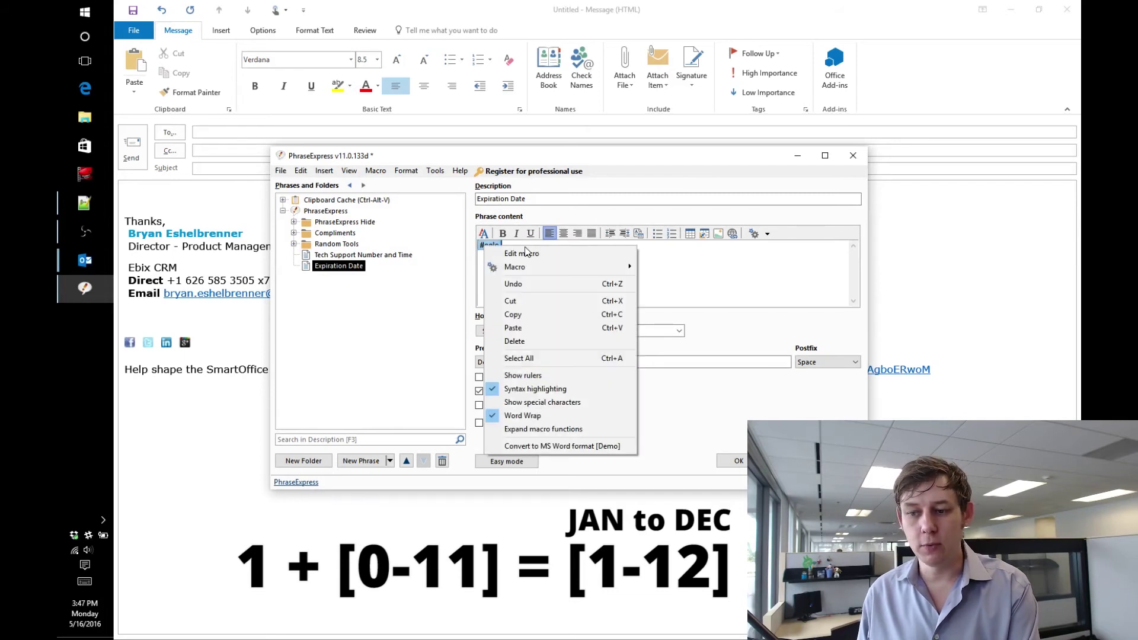
left_click(527, 254)
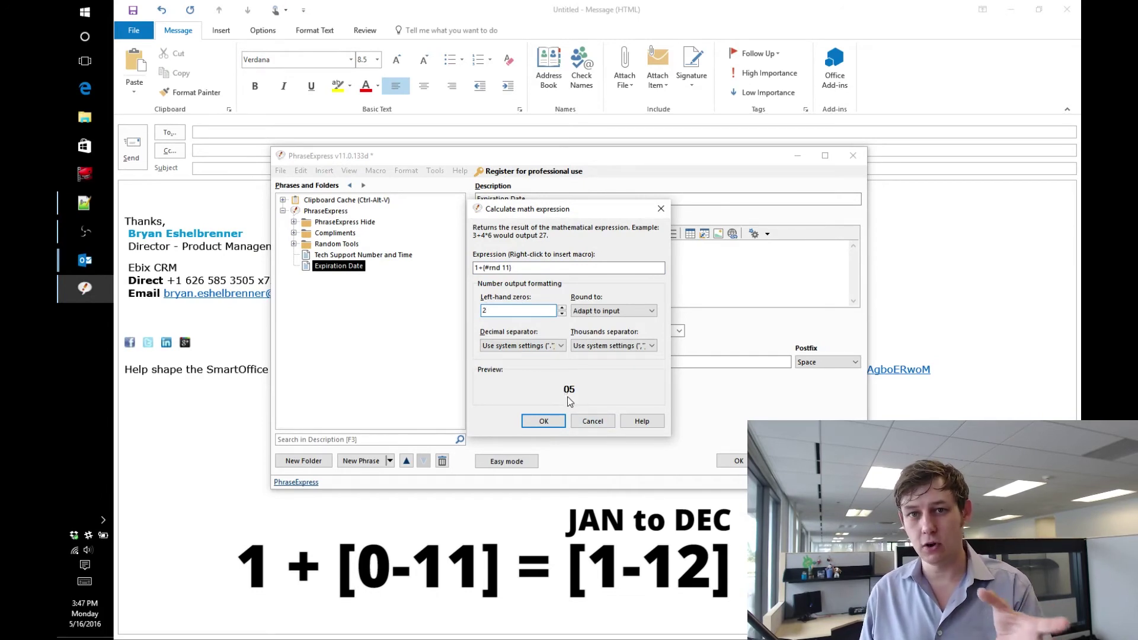
key("Return")
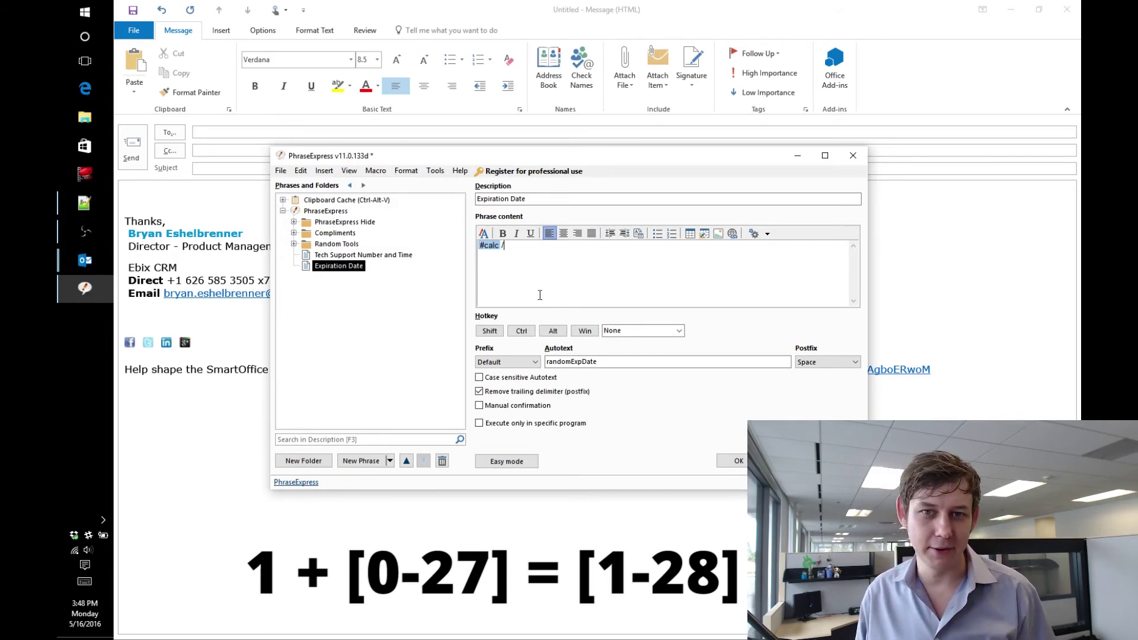
Add a second Calculate expression macro for the day, with the expression 1+ followed by a nested Random number macro with a maximum of 27
right_click(534, 276)
mouse_move(589, 283)
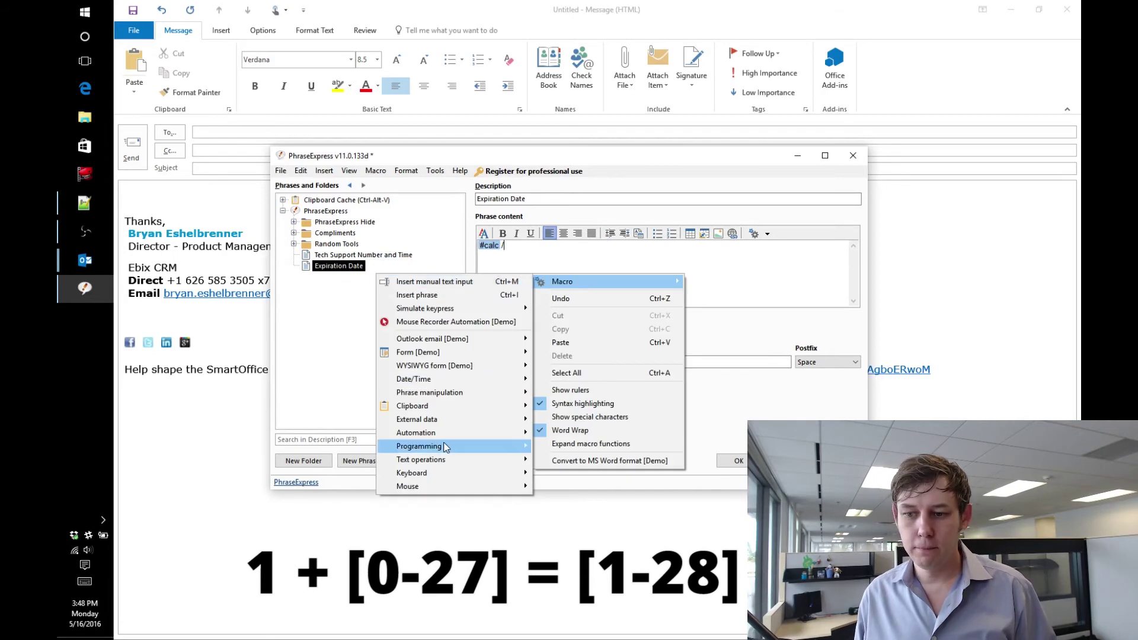
mouse_move(446, 448)
left_click(296, 474)
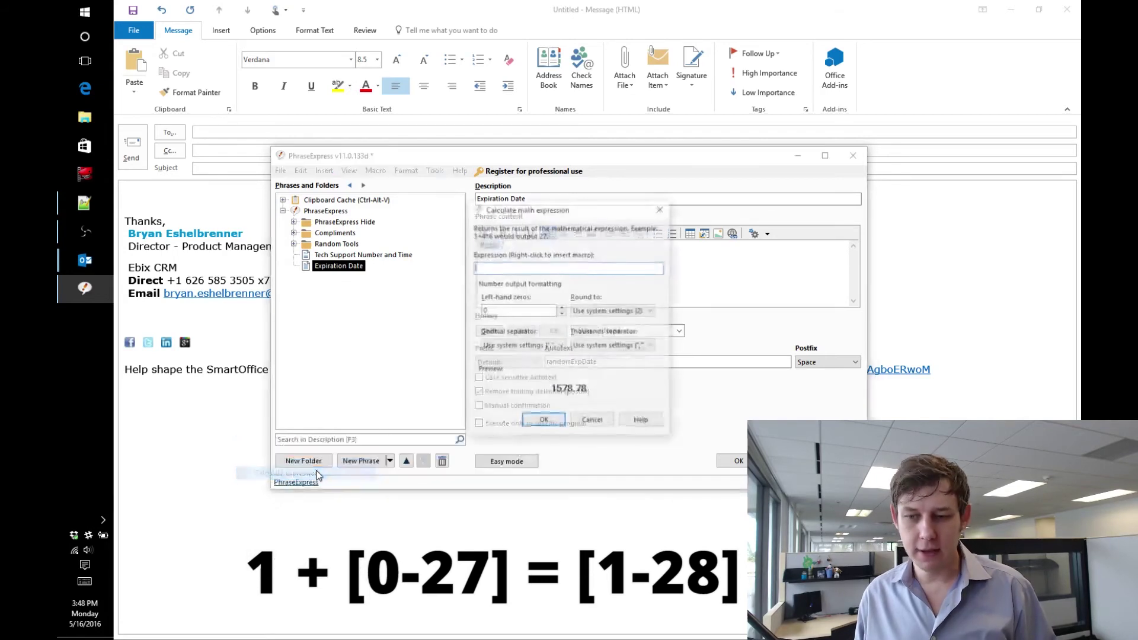
type("1+")
right_click(514, 274)
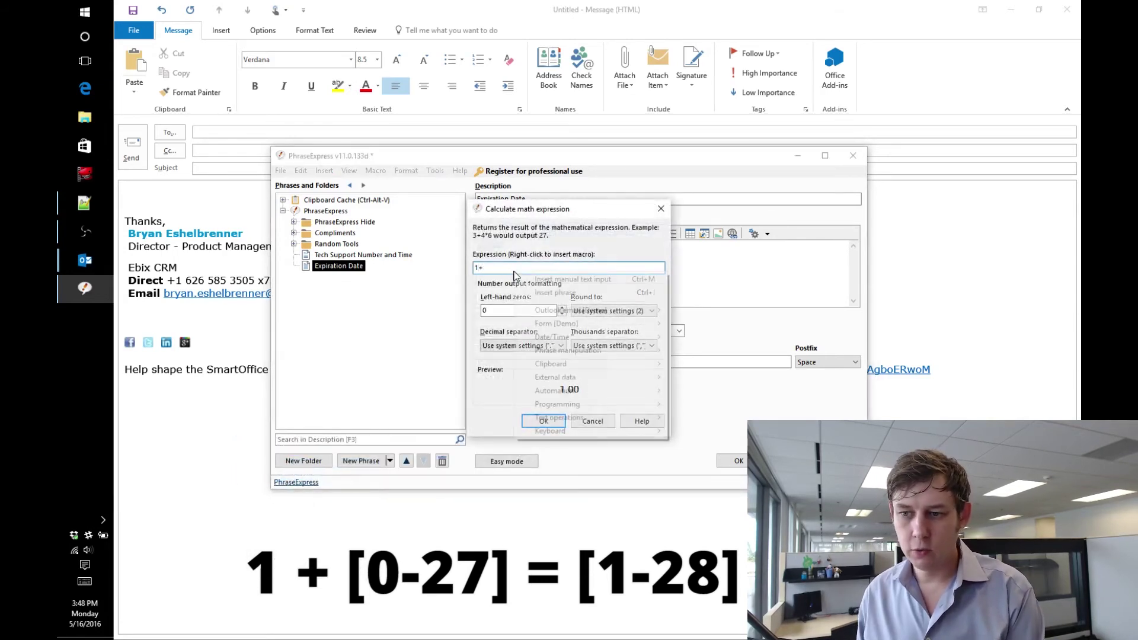
mouse_move(578, 404)
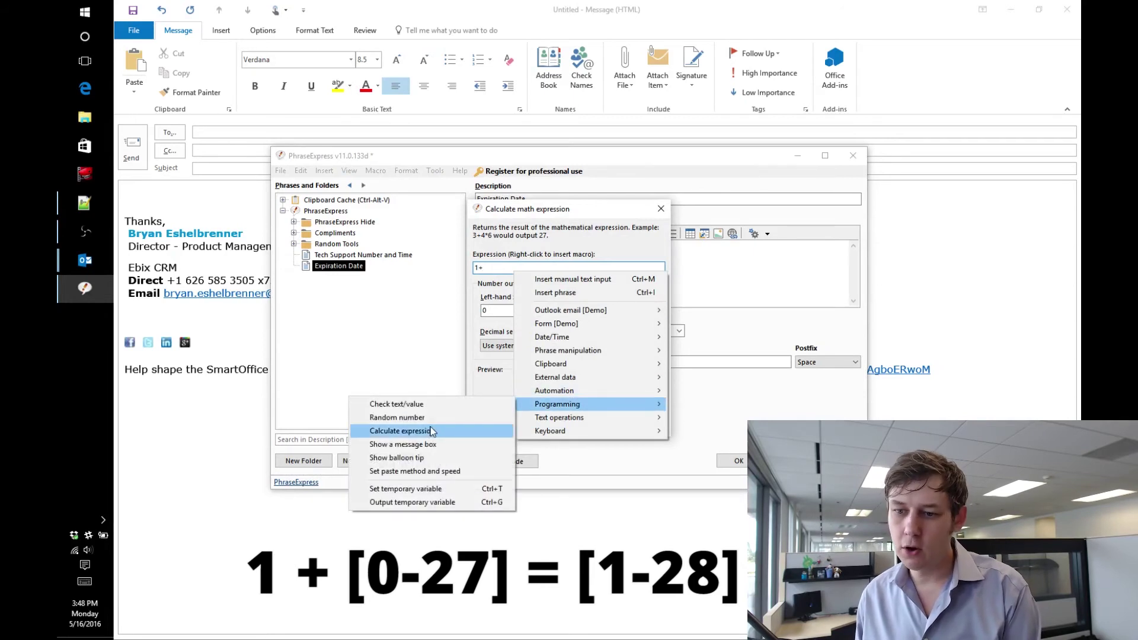
left_click(397, 417)
type("2")
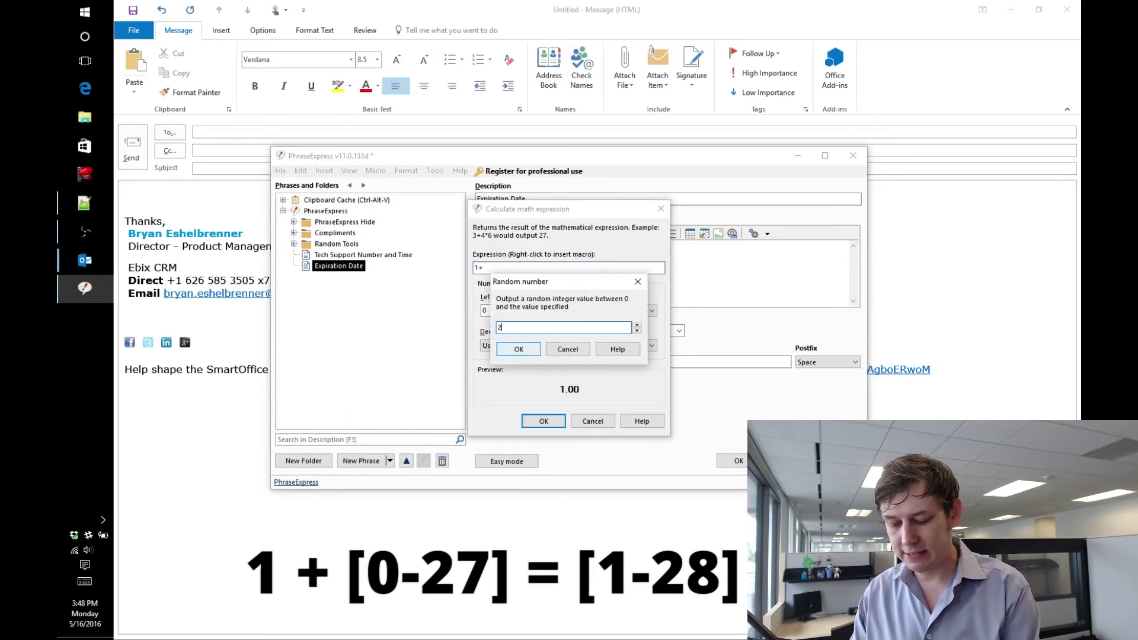
type("7")
left_click(519, 349)
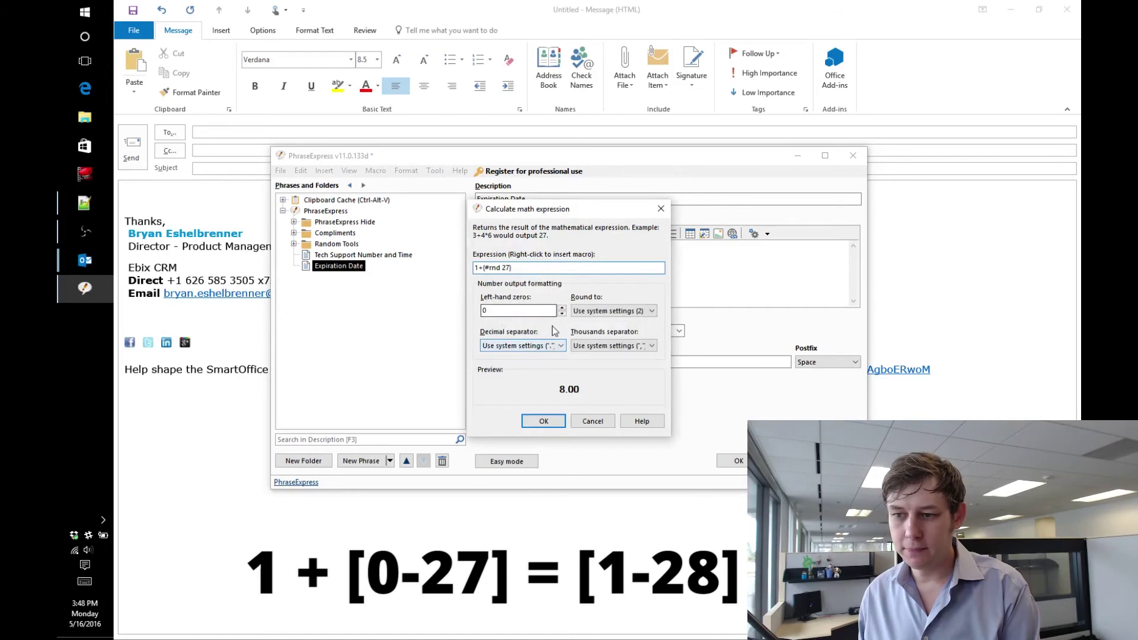
Set the day calculation to 2 left-hand zeros with rounding on Adapt to input, and insert it into the phrase
left_click(562, 308)
left_click(561, 308)
left_click(637, 312)
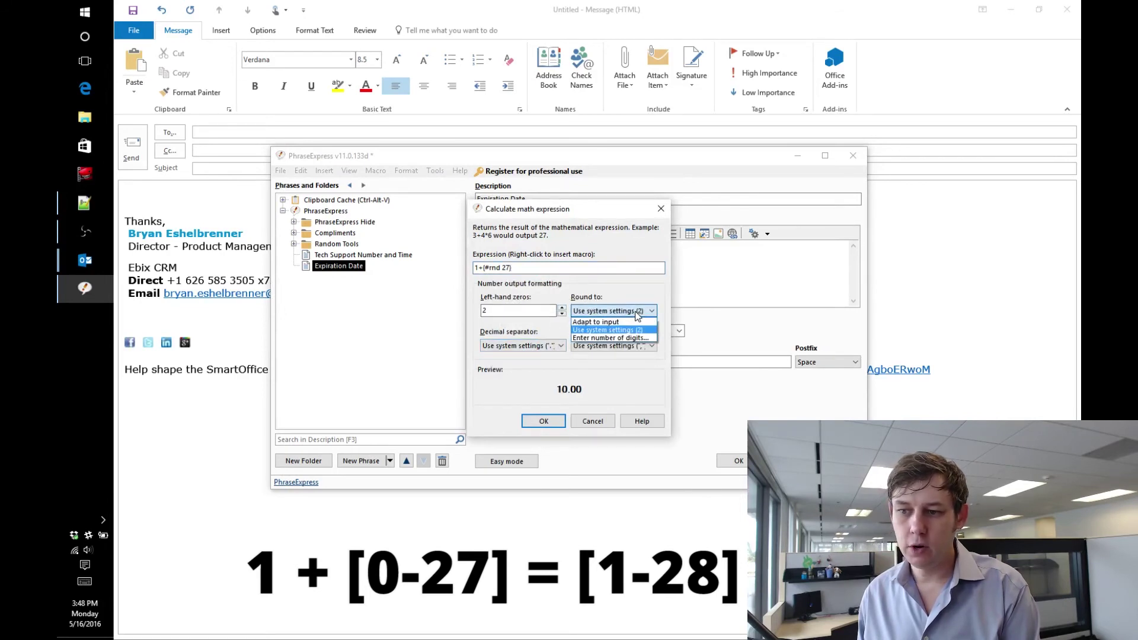
left_click(616, 322)
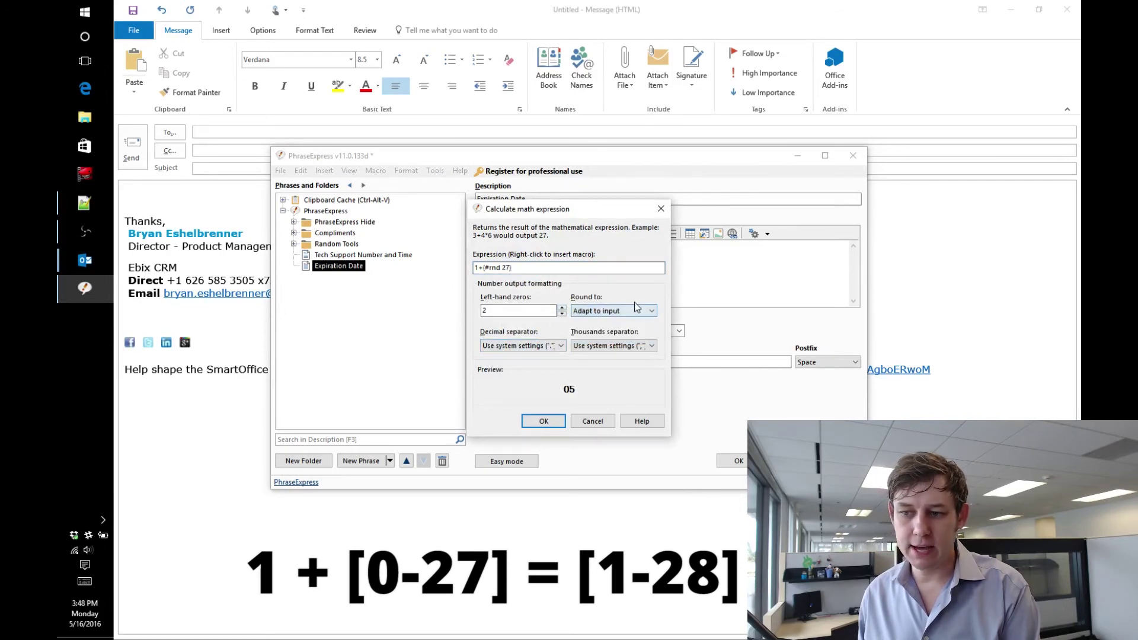
left_click(544, 421)
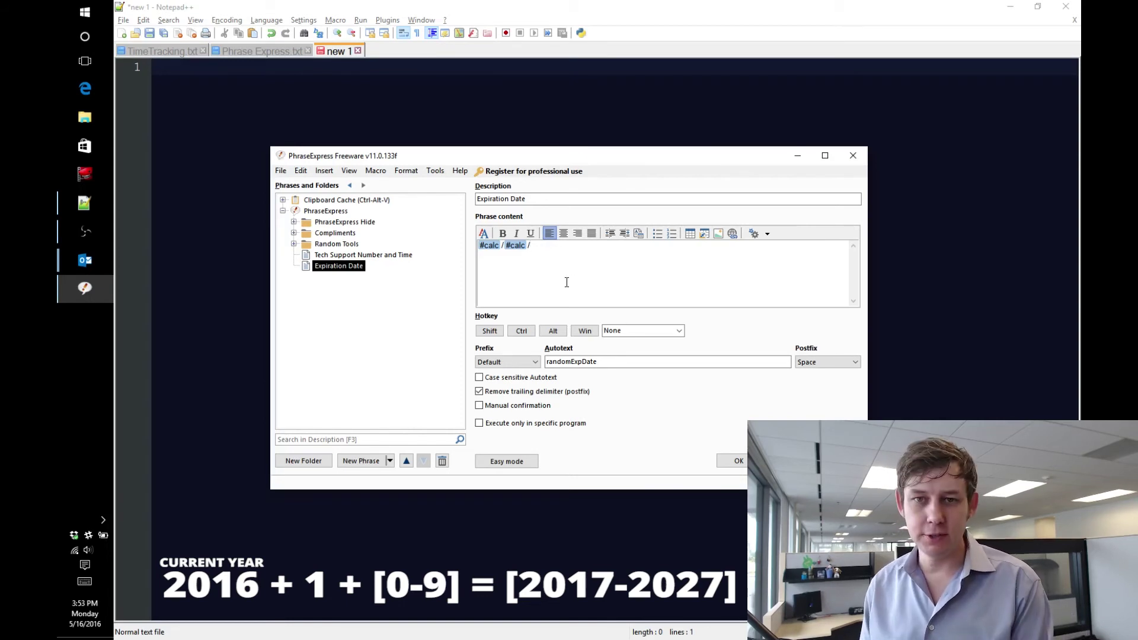
Start a third Calculate expression macro in the Expiration Date phrase and insert the current four-digit year as a formatted date macro
right_click(569, 284)
mouse_move(580, 293)
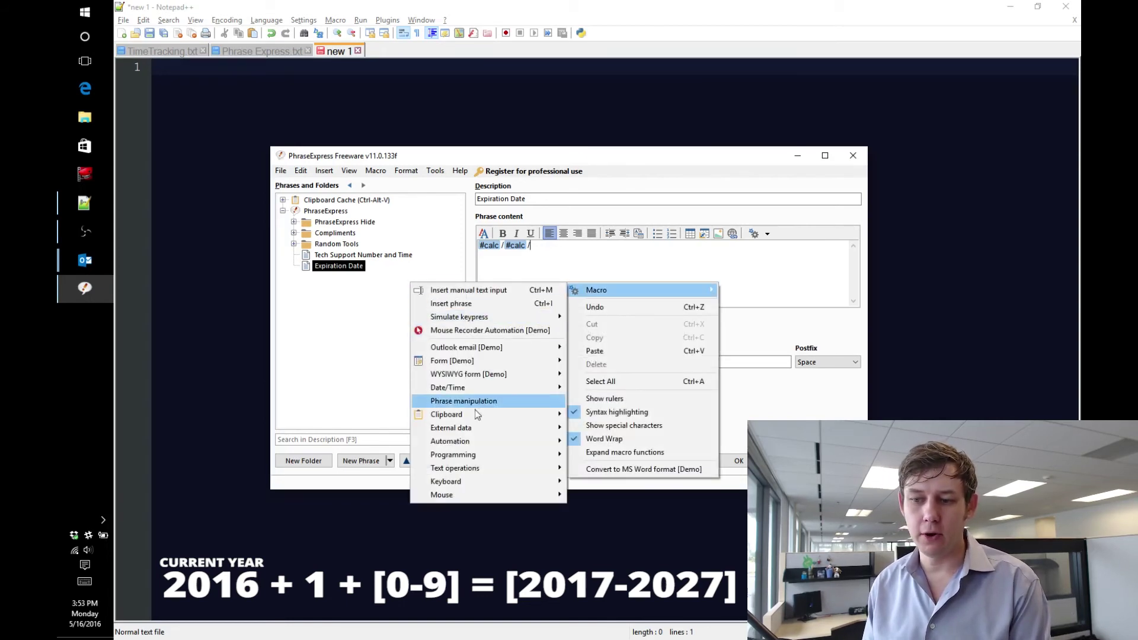
mouse_move(450, 454)
left_click(358, 482)
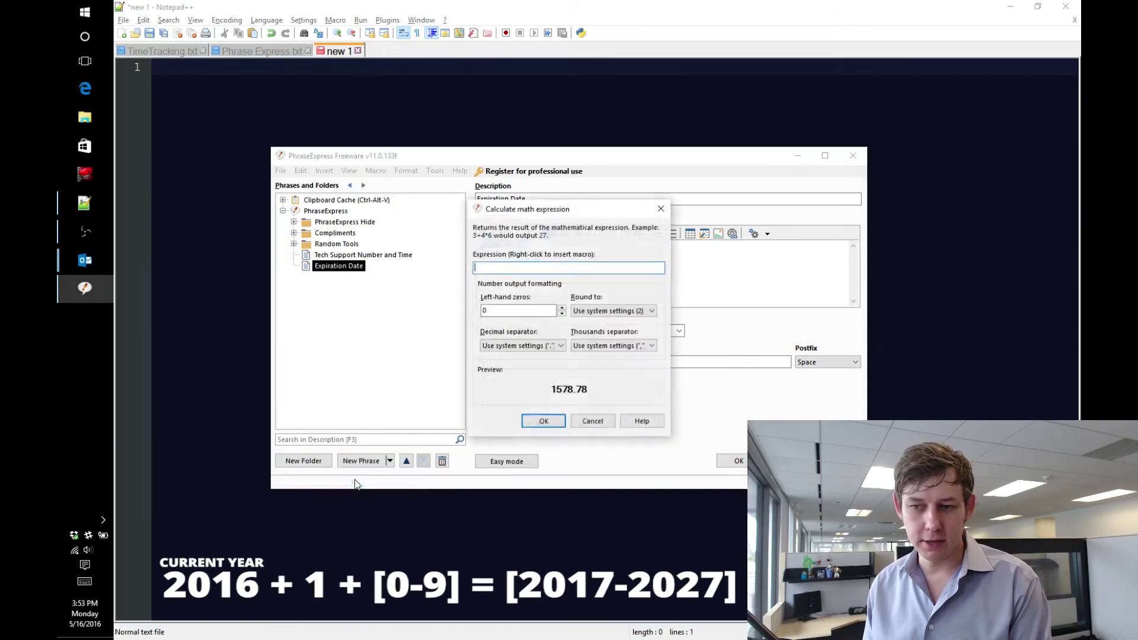
right_click(523, 268)
mouse_move(584, 335)
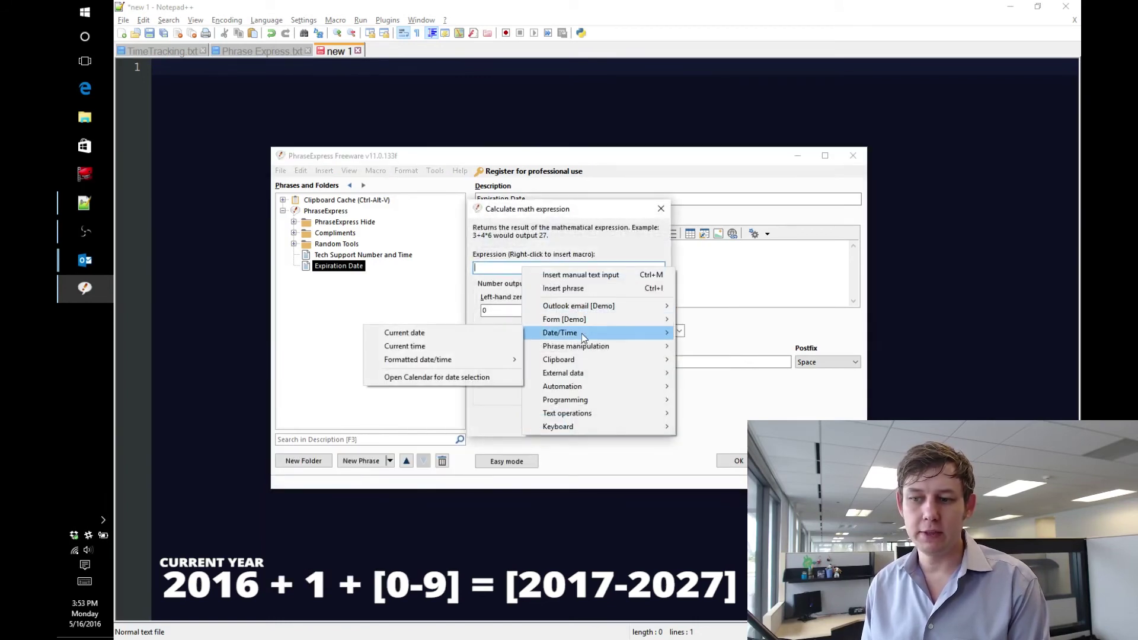
mouse_move(434, 362)
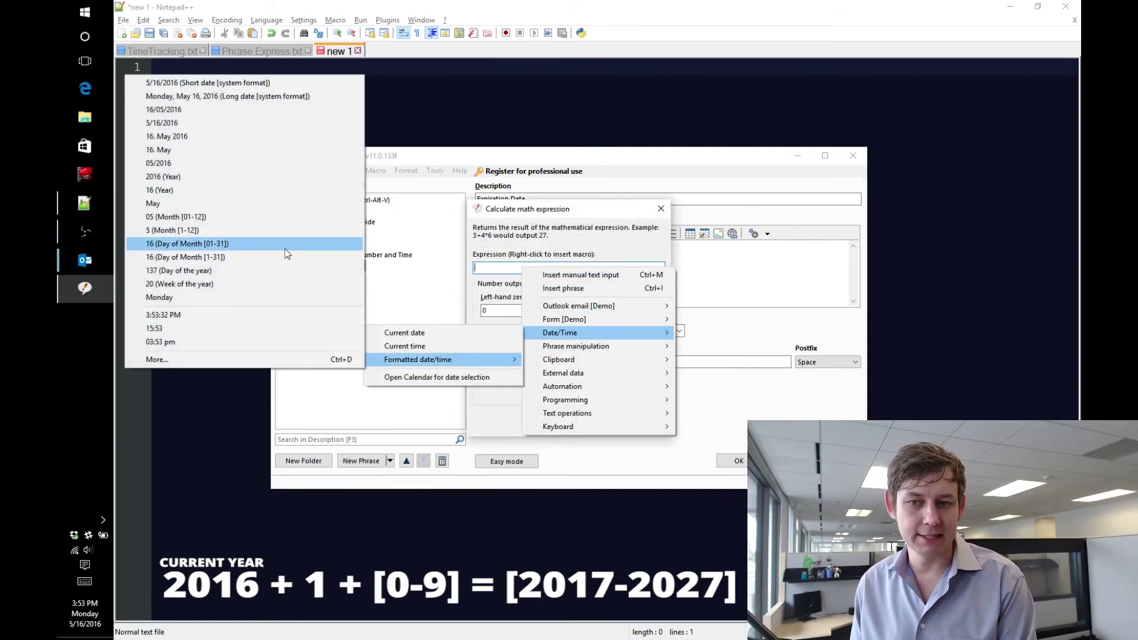
left_click(165, 178)
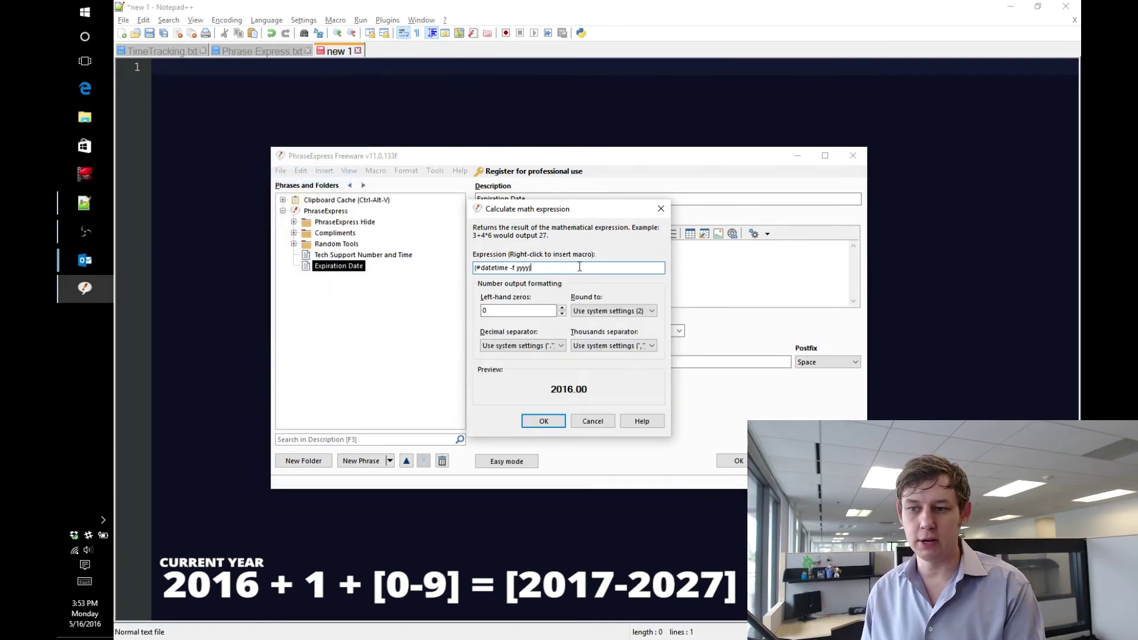
Extend the year expression with +1+ followed by a nested Random number macro with a maximum of 9
type("+1+")
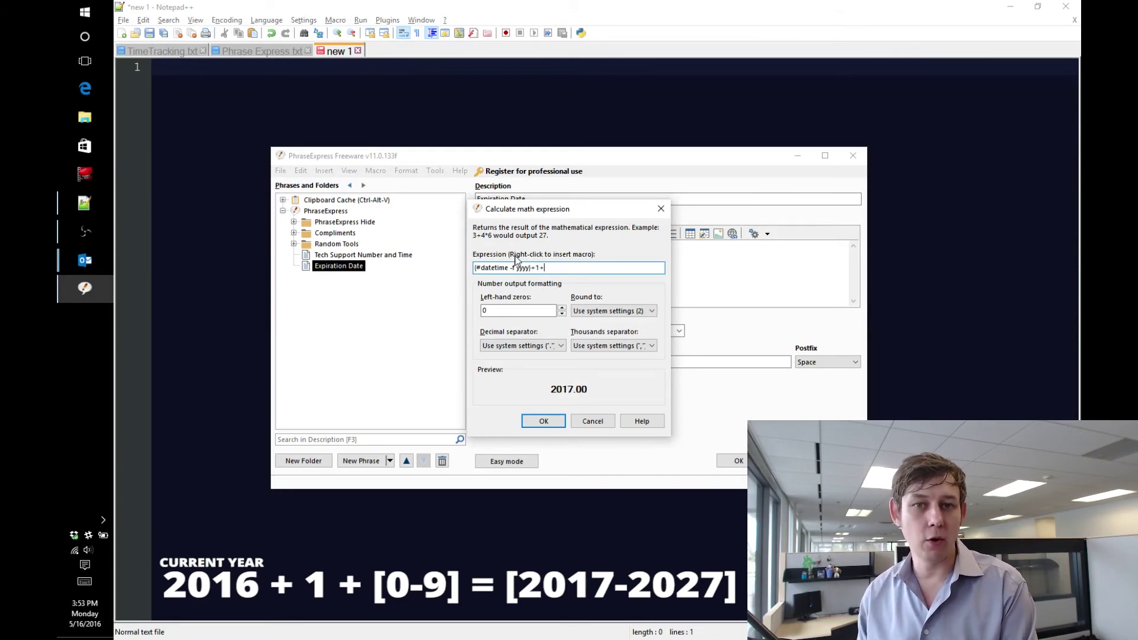
right_click(569, 268)
mouse_move(610, 398)
left_click(453, 415)
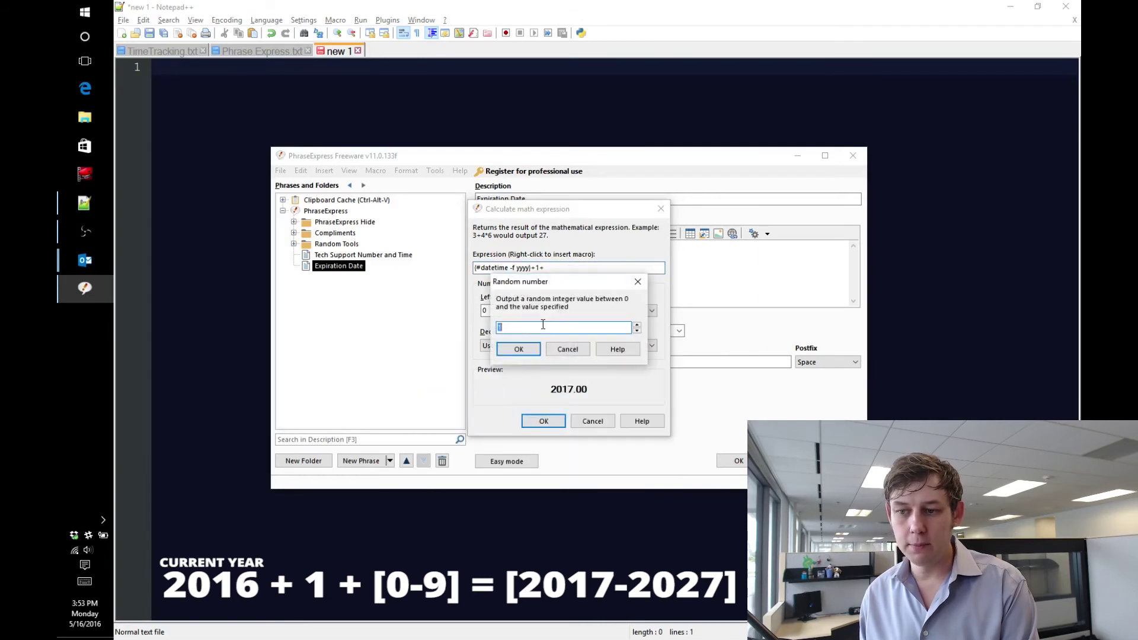
type("9")
key("Return")
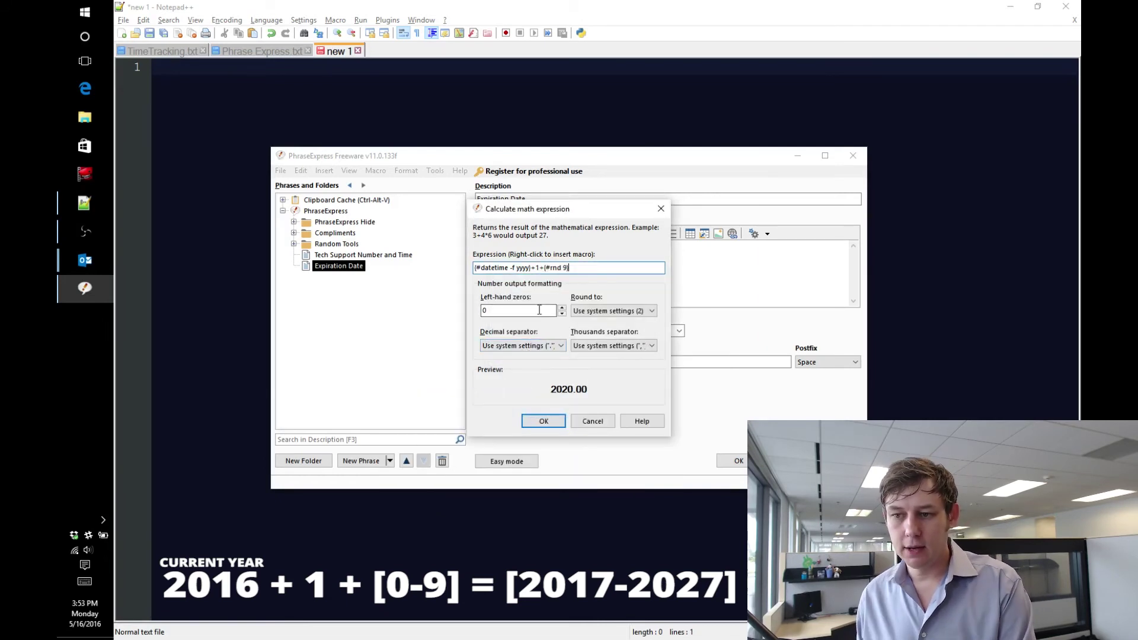
Set the year calculation's rounding to Adapt to input, insert it, and save the Expiration Date phrase
left_click(579, 311)
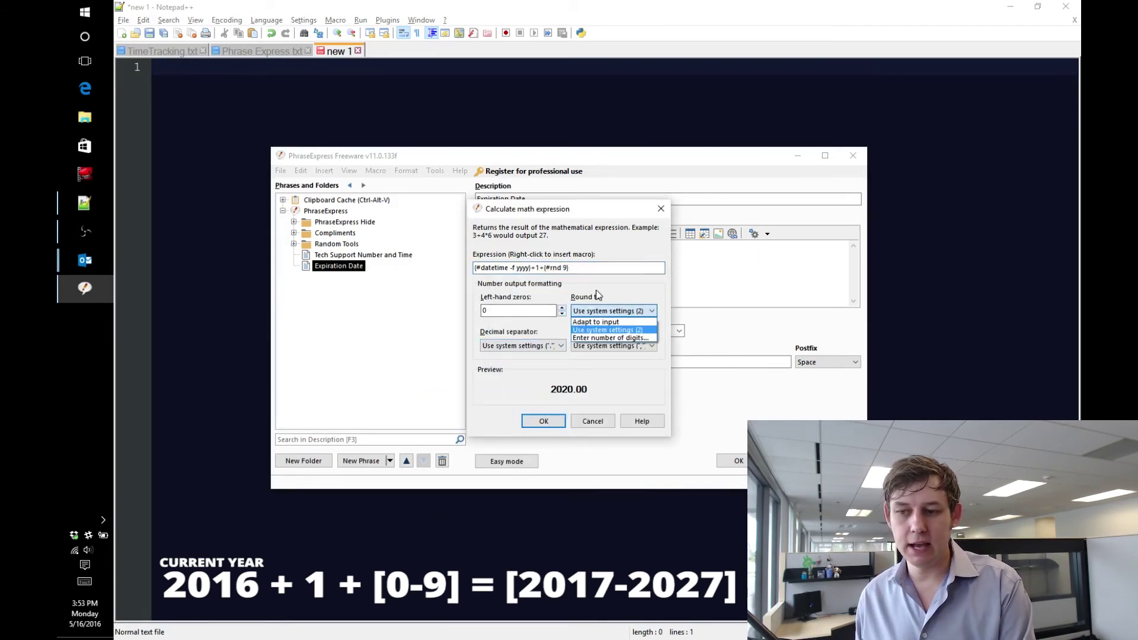
left_click(596, 321)
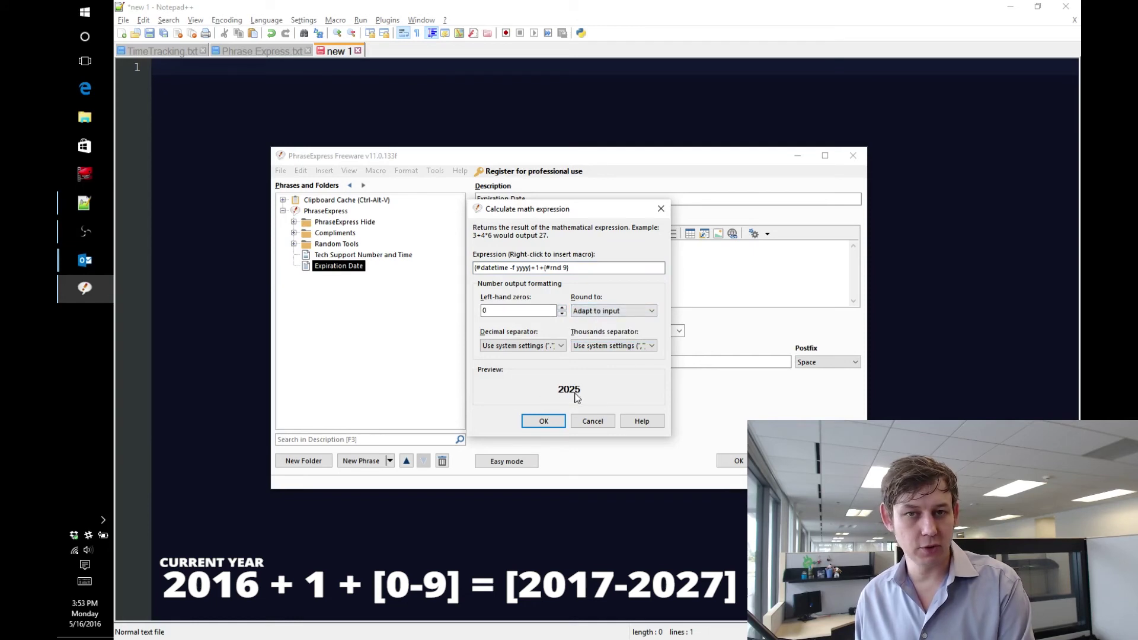
left_click(544, 423)
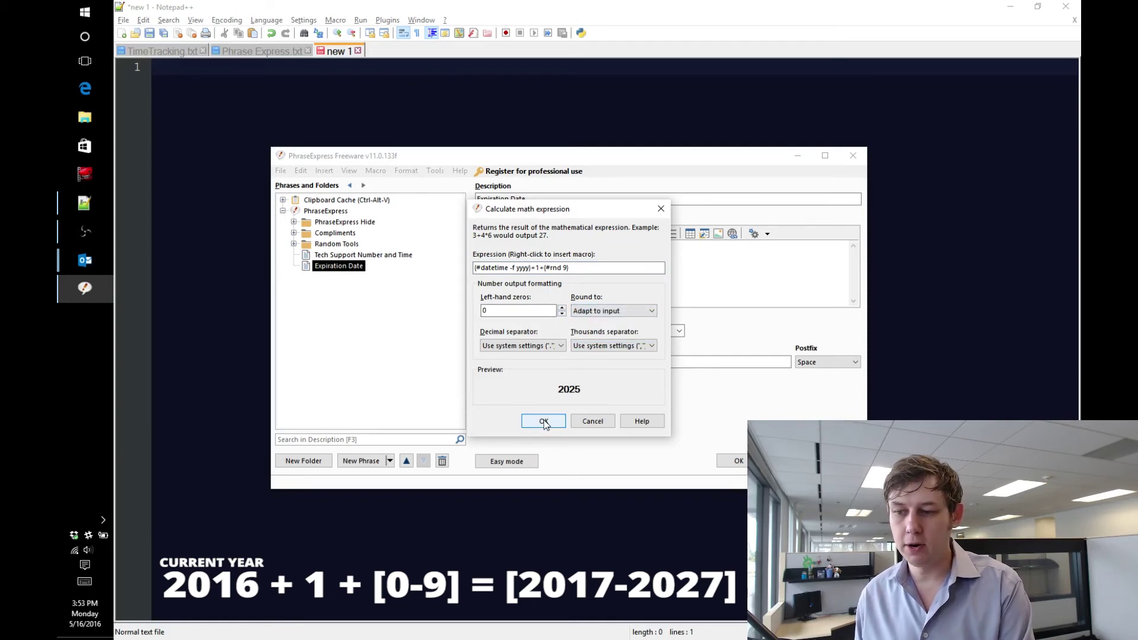
left_click(730, 463)
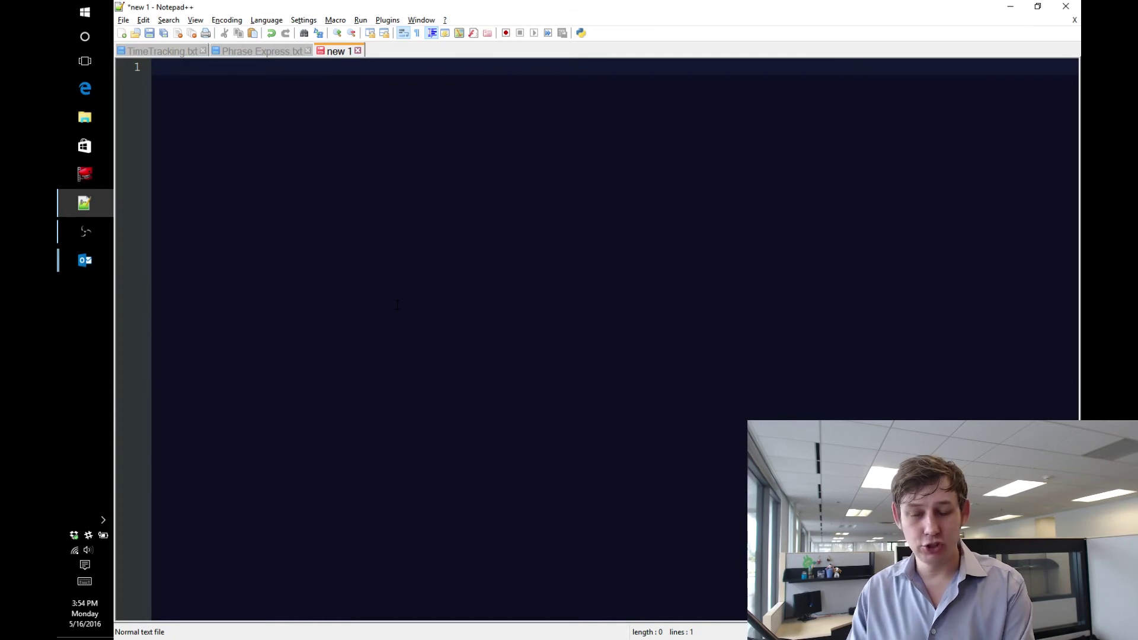
Test the randomexpdate autotext by expanding it three times on separate lines of the blank Notepad++ document
type("random")
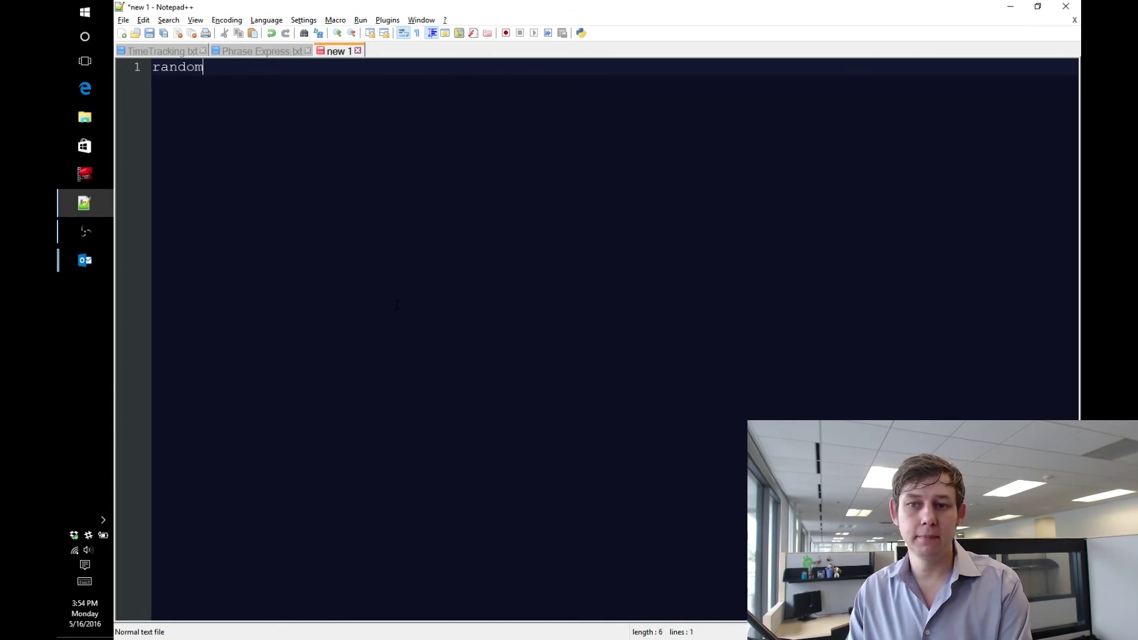
type("expdate")
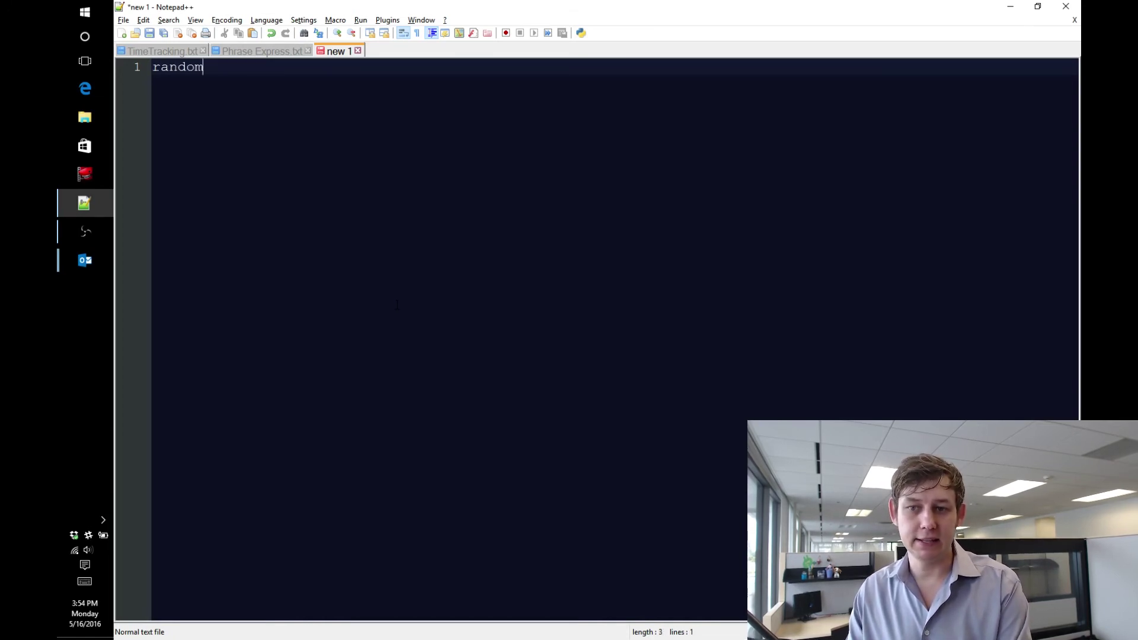
key("Return")
type("randomexpdate")
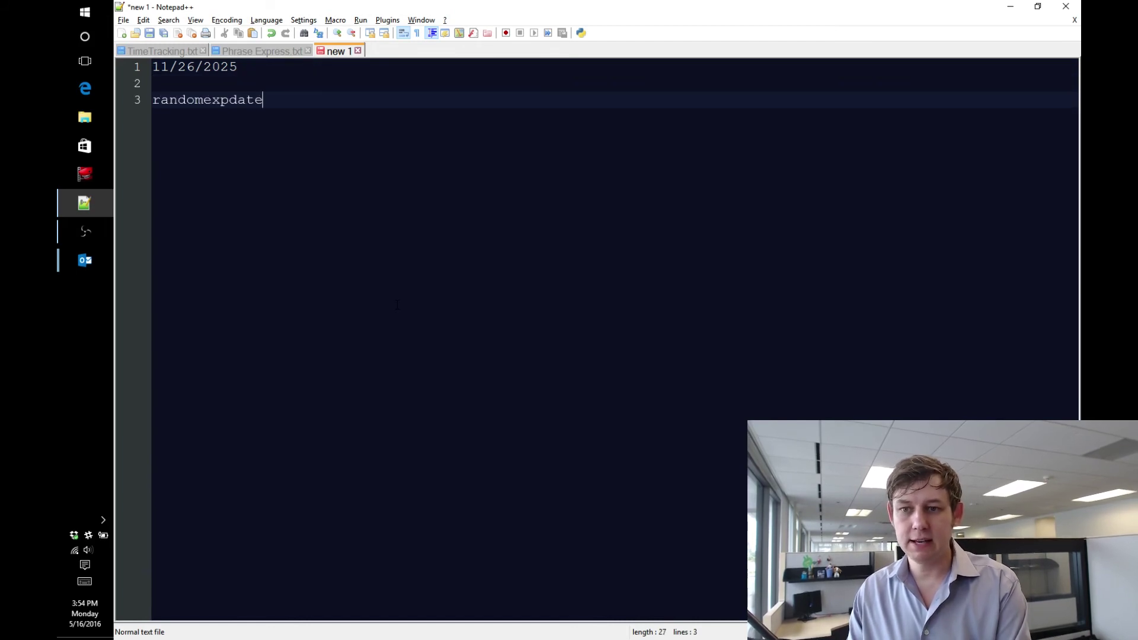
key("Return")
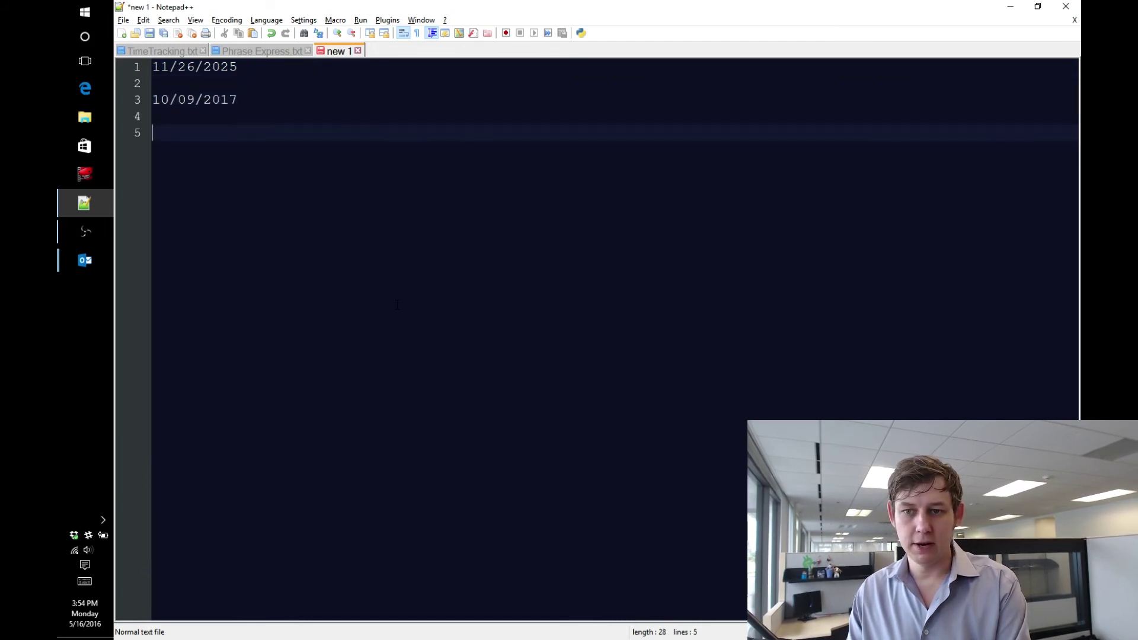
type("randomexpdate")
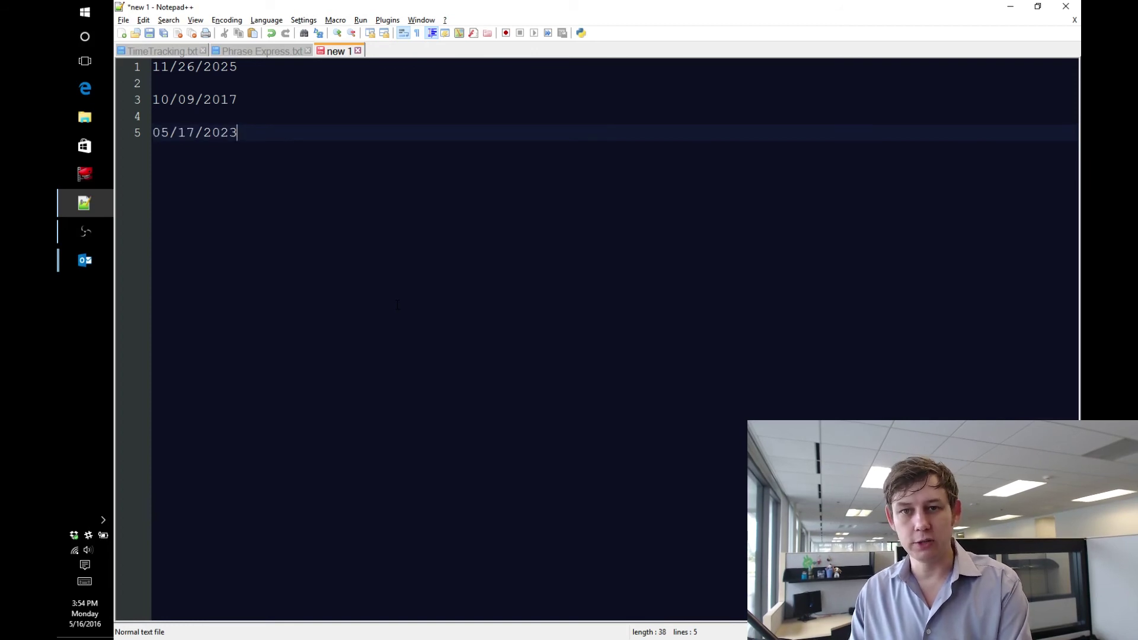
Switch to the blank Outlook message and open the PhraseExpress phrase editor
key("alt+Tab")
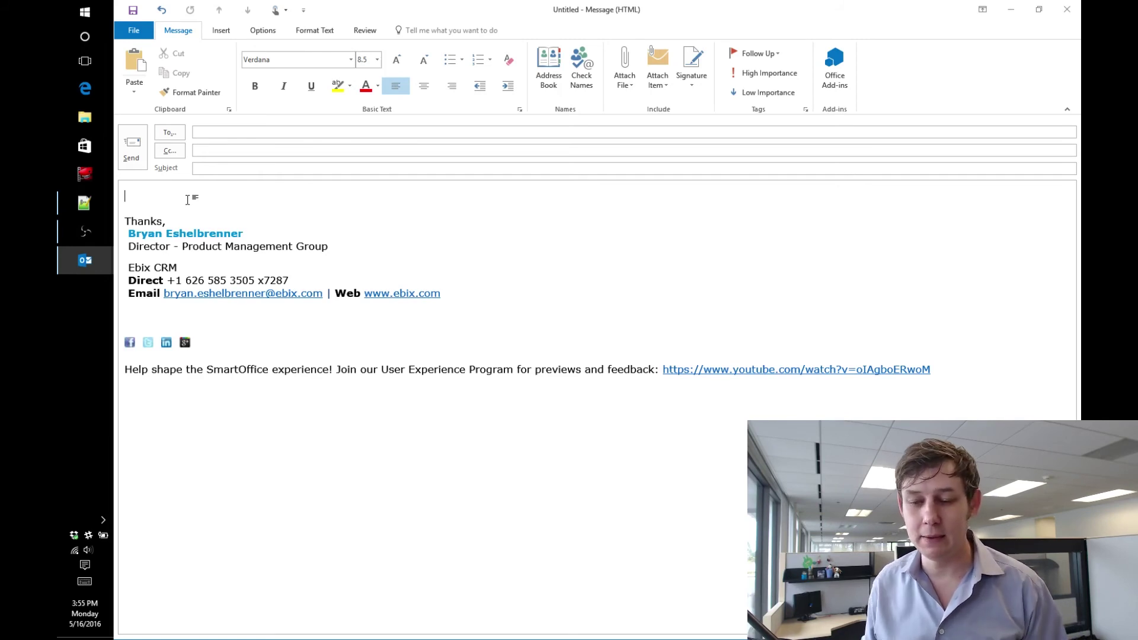
left_click(103, 520)
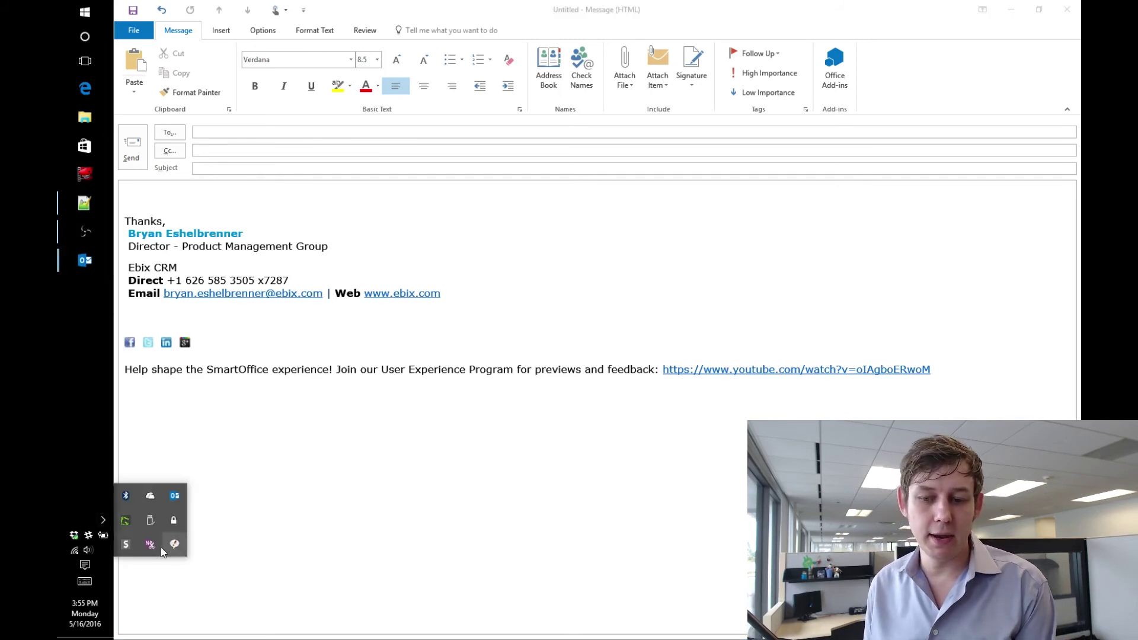
right_click(175, 546)
left_click(231, 599)
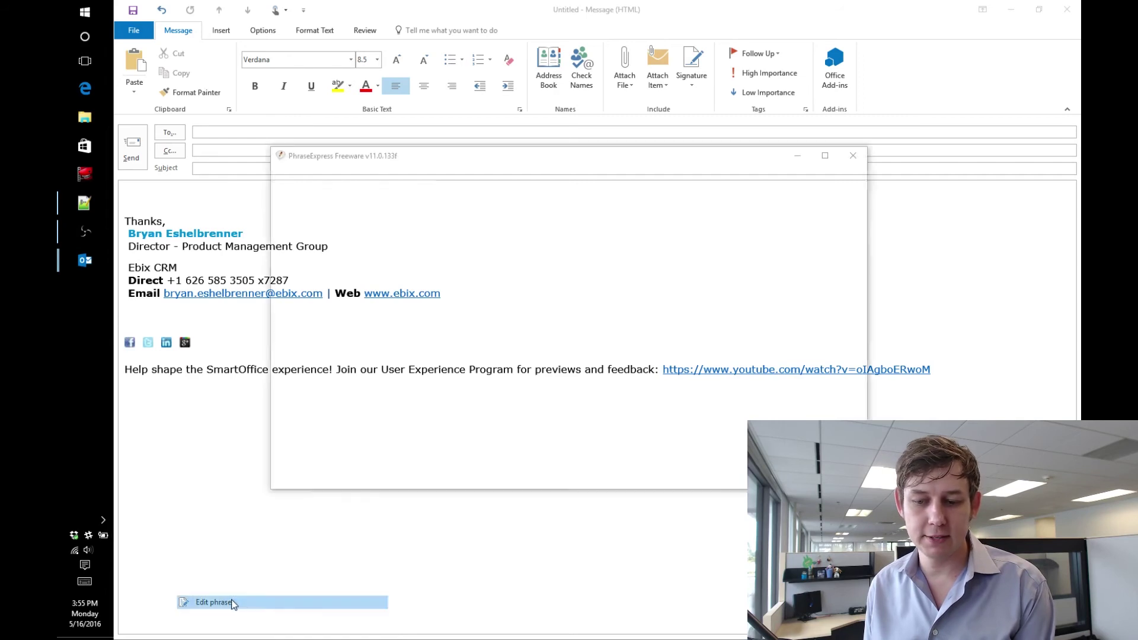
key("ctrl+n")
right_click(334, 283)
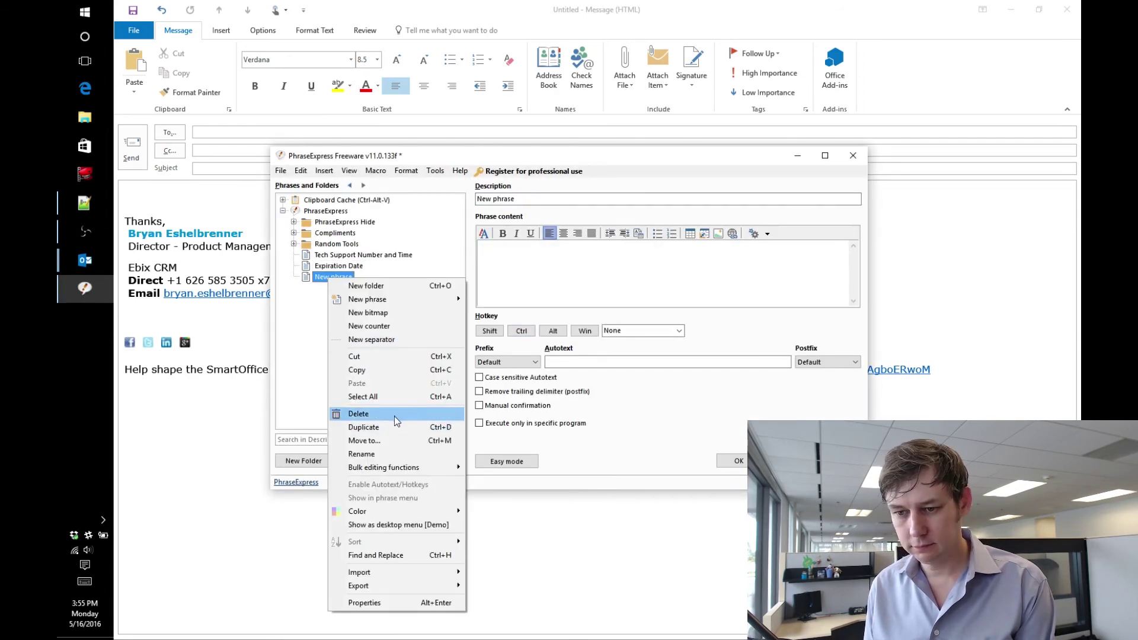
left_click(393, 416)
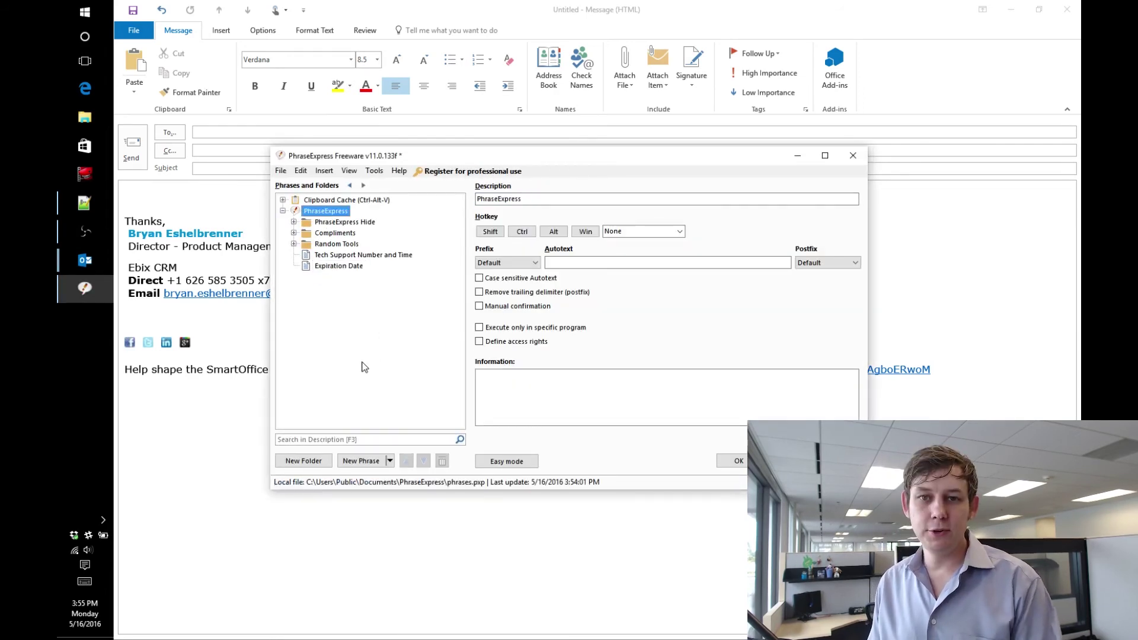
Import Compliments.csv from the Documents folder as a CSV file, one phrase per line, and collapse the imported Compliments folder
left_click(280, 171)
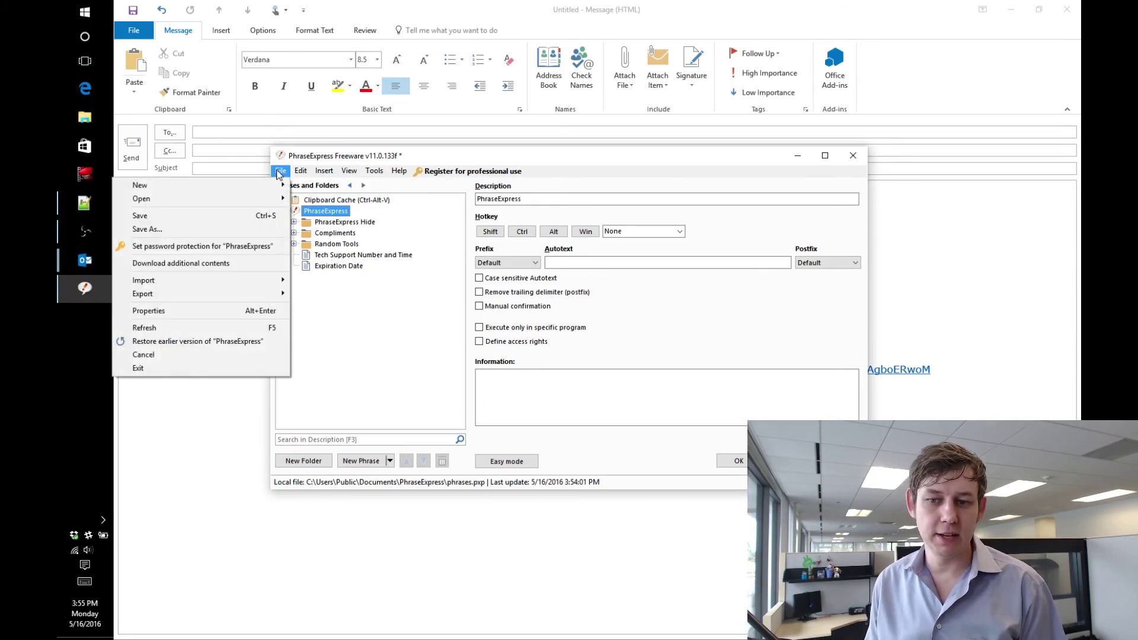
mouse_move(285, 280)
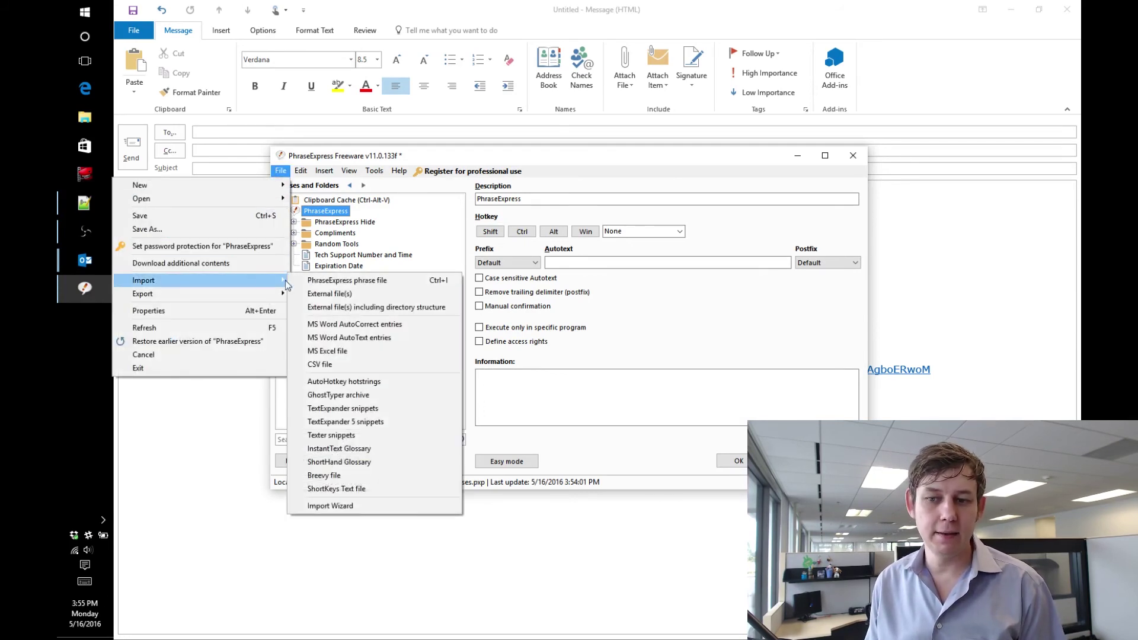
left_click(371, 366)
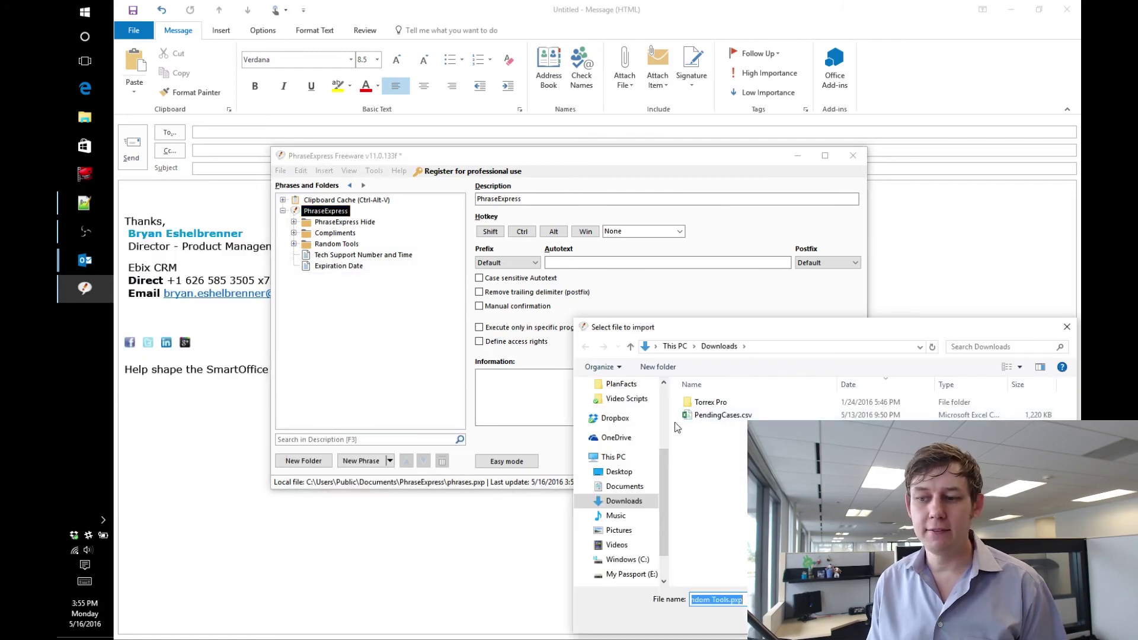
left_click(624, 486)
left_click(720, 506)
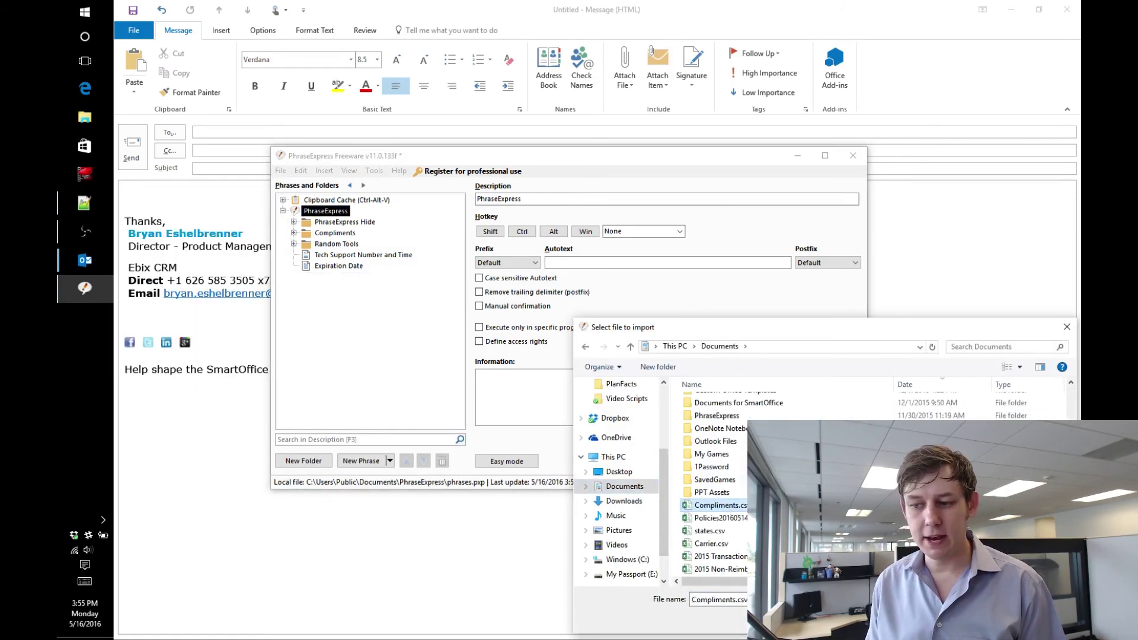
left_click(996, 620)
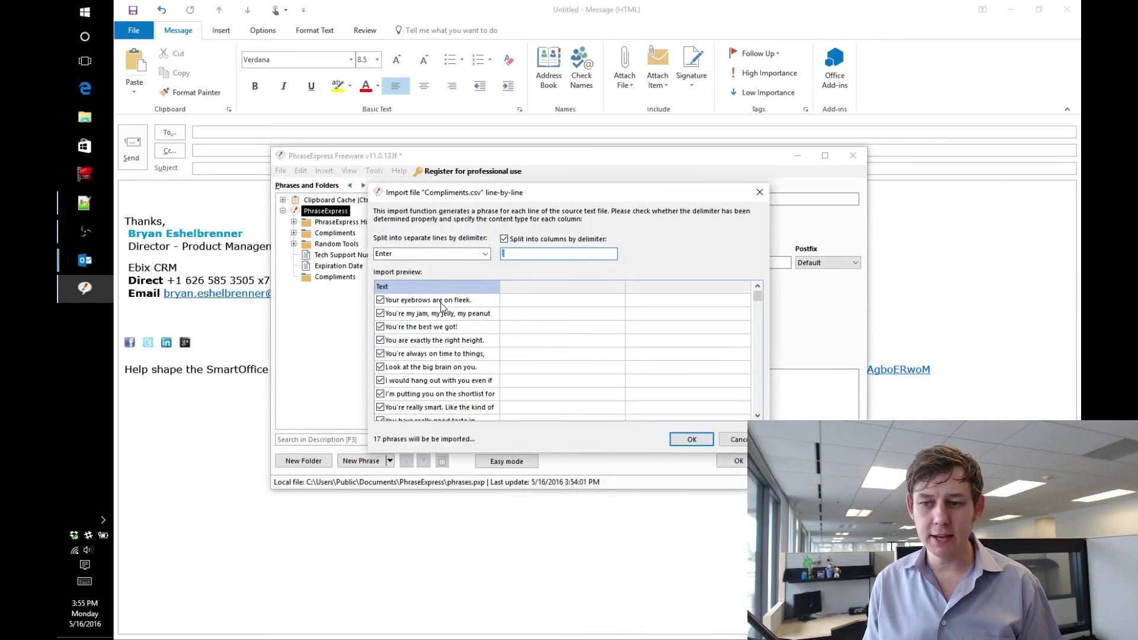
left_click(691, 437)
key("Return")
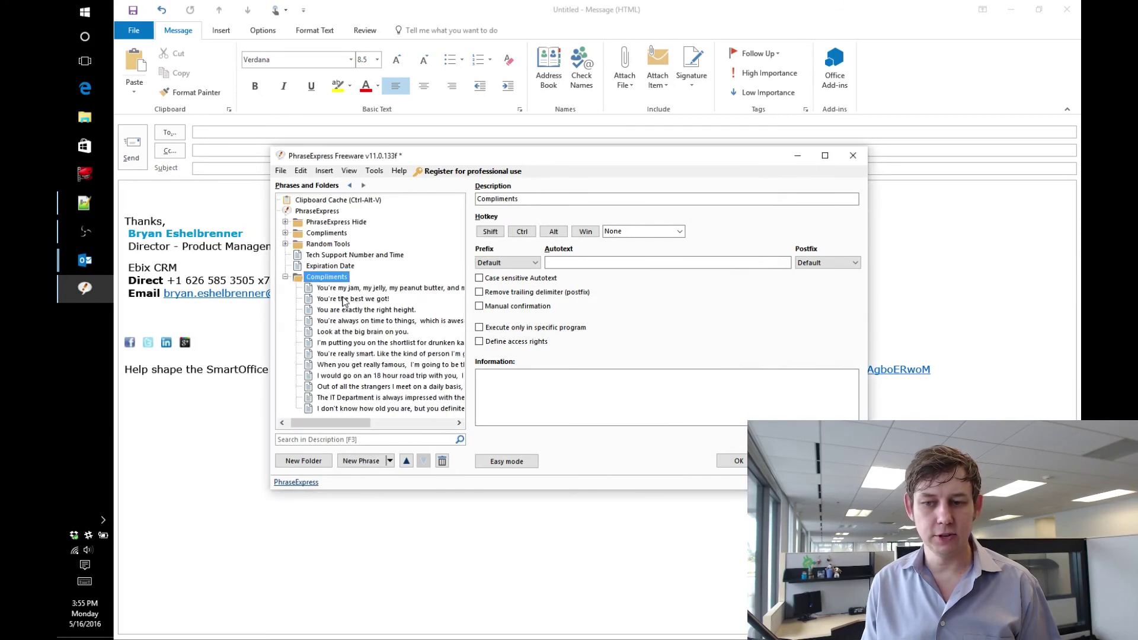
left_click(293, 277)
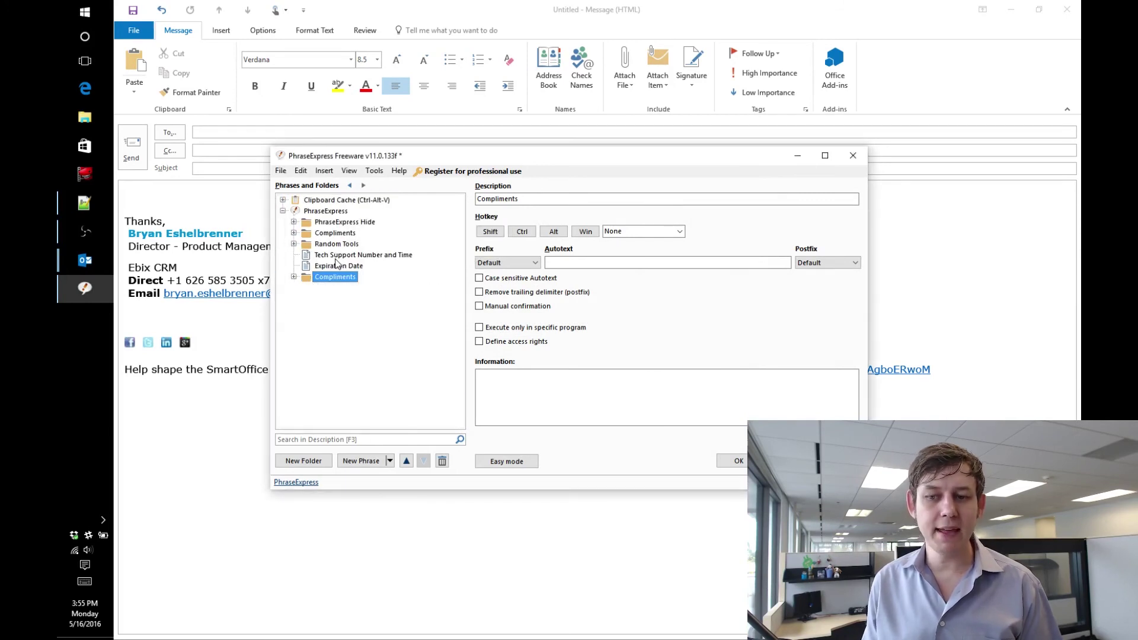
Create a new phrase in the PhraseExpress root with the description Random Compliment and the autotext randomCompliment
left_click(326, 211)
left_click(361, 460)
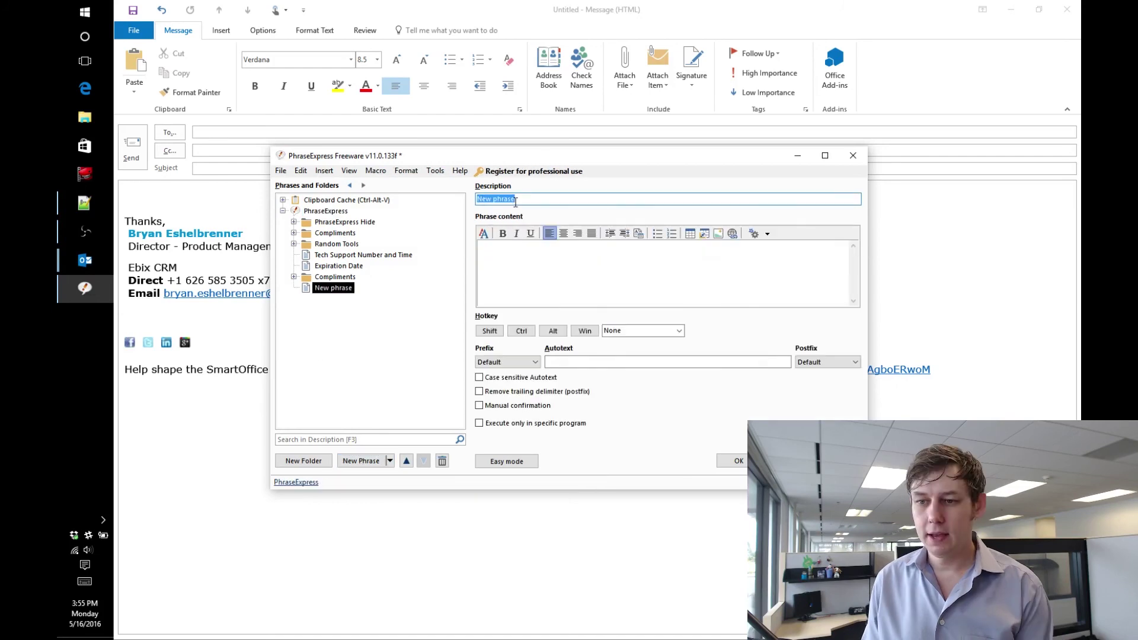
type("Random Compliment")
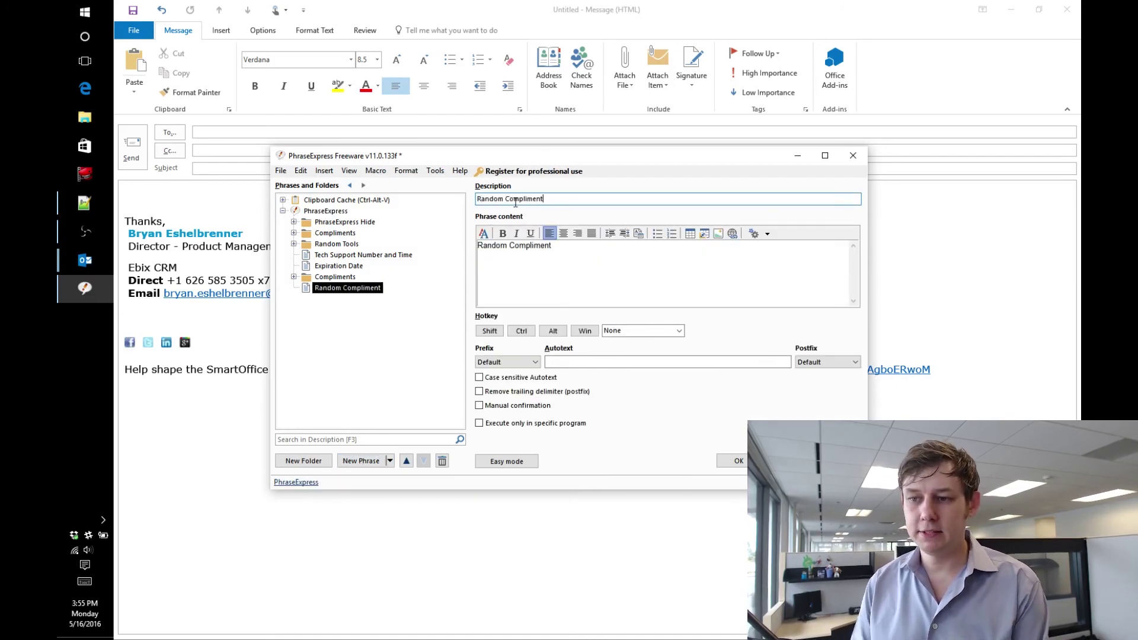
left_click(614, 362)
type("random")
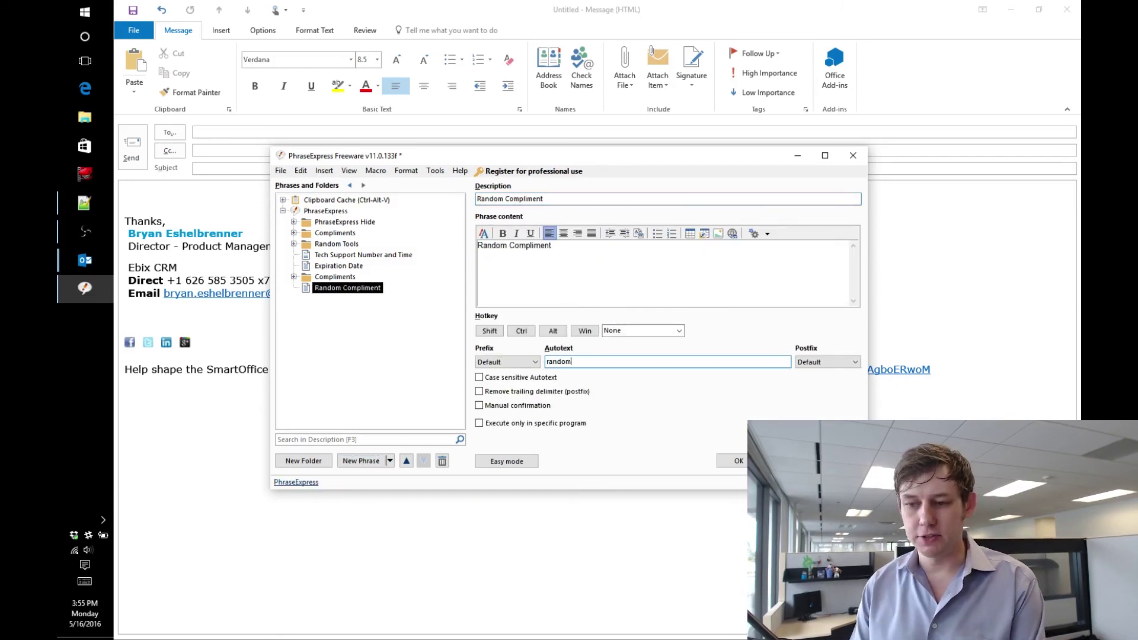
type("Compliment")
Set the phrase's postfix to Space, turn off case sensitivity, and enable removal of the trailing delimiter
left_click(827, 362)
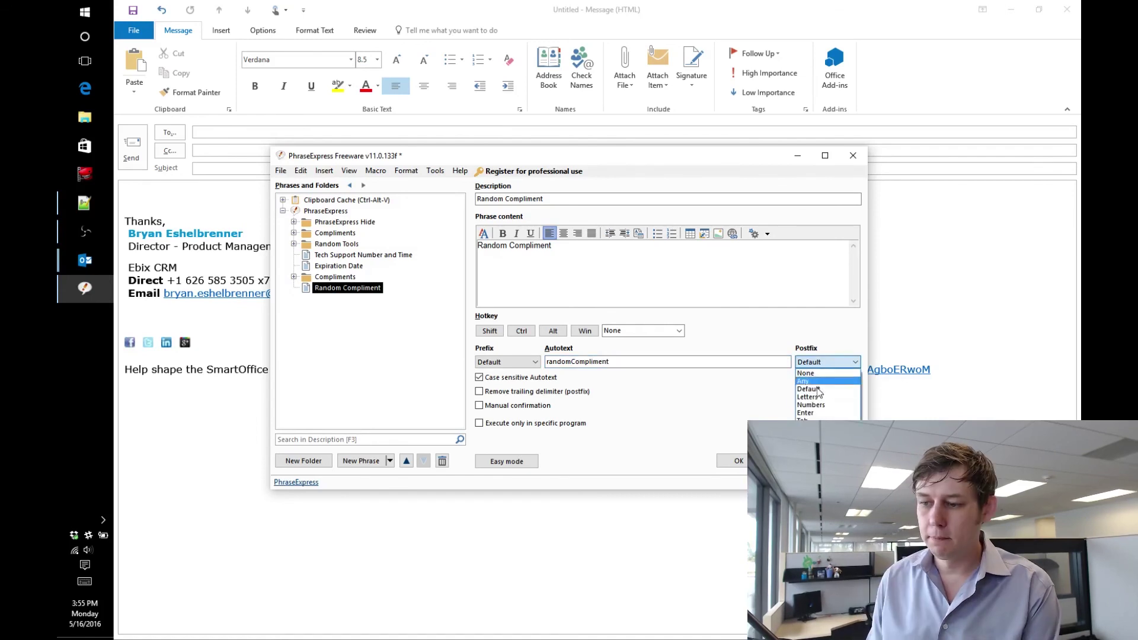
left_click(812, 378)
left_click(478, 378)
left_click(478, 391)
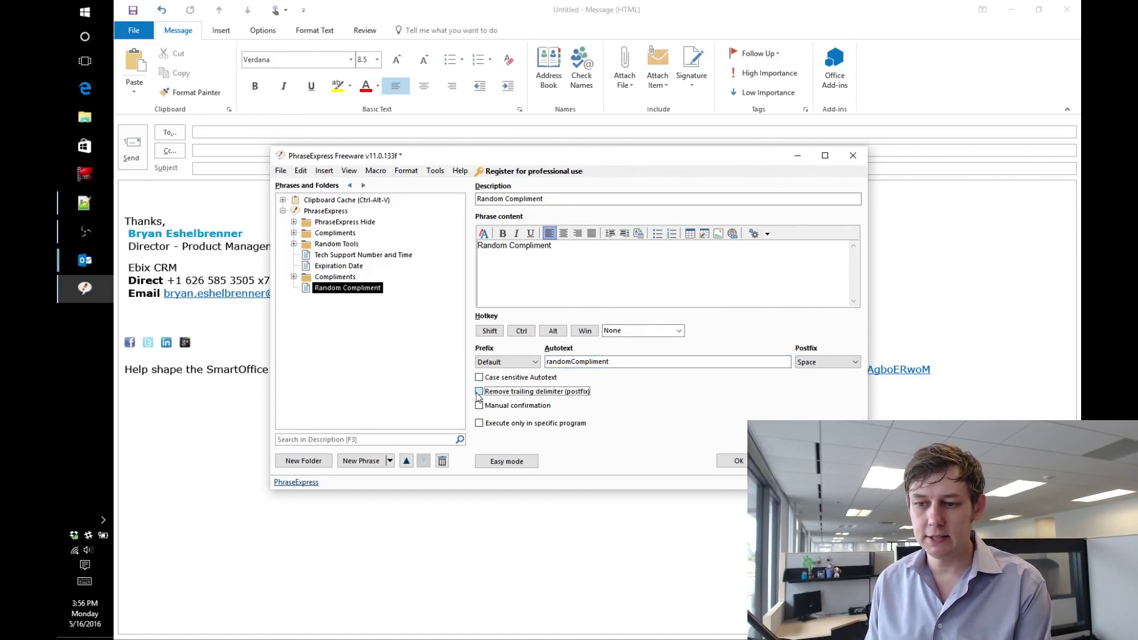
Clear the Random Compliment phrase content and start an Insert phrase macro that targets the newly imported Compliments folder
triple_click(604, 269)
key("Delete")
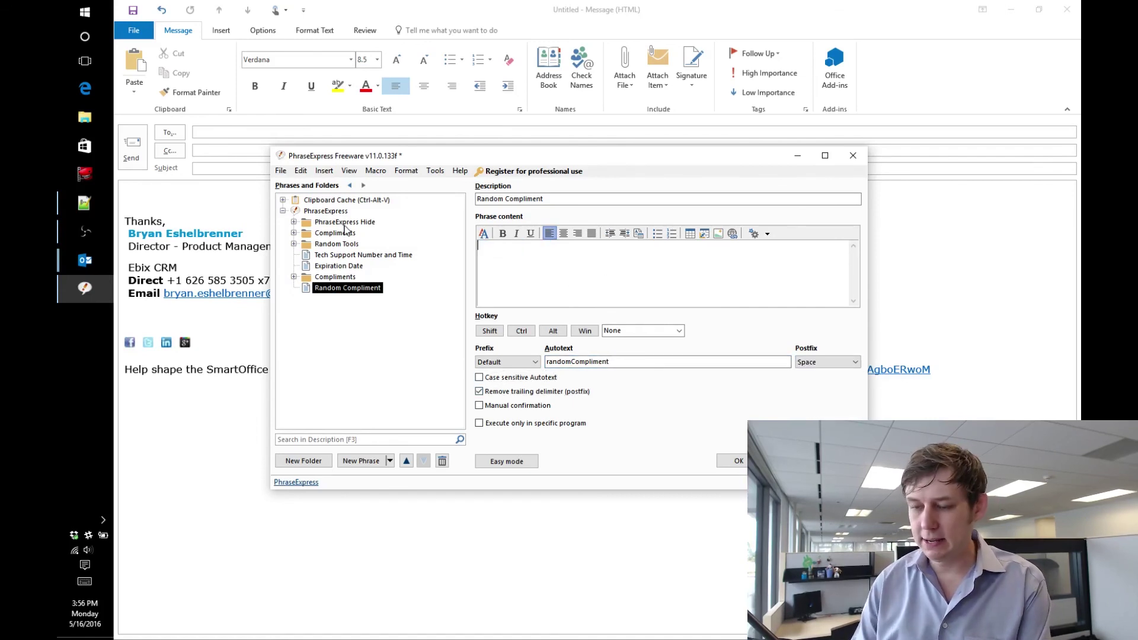
right_click(489, 257)
mouse_move(515, 266)
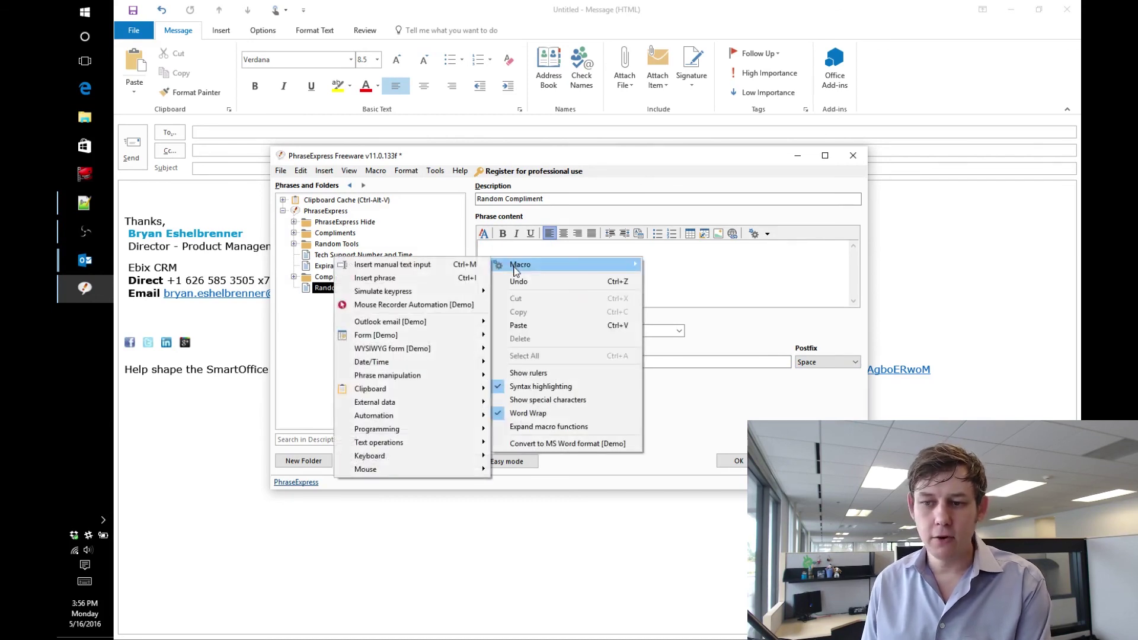
left_click(397, 280)
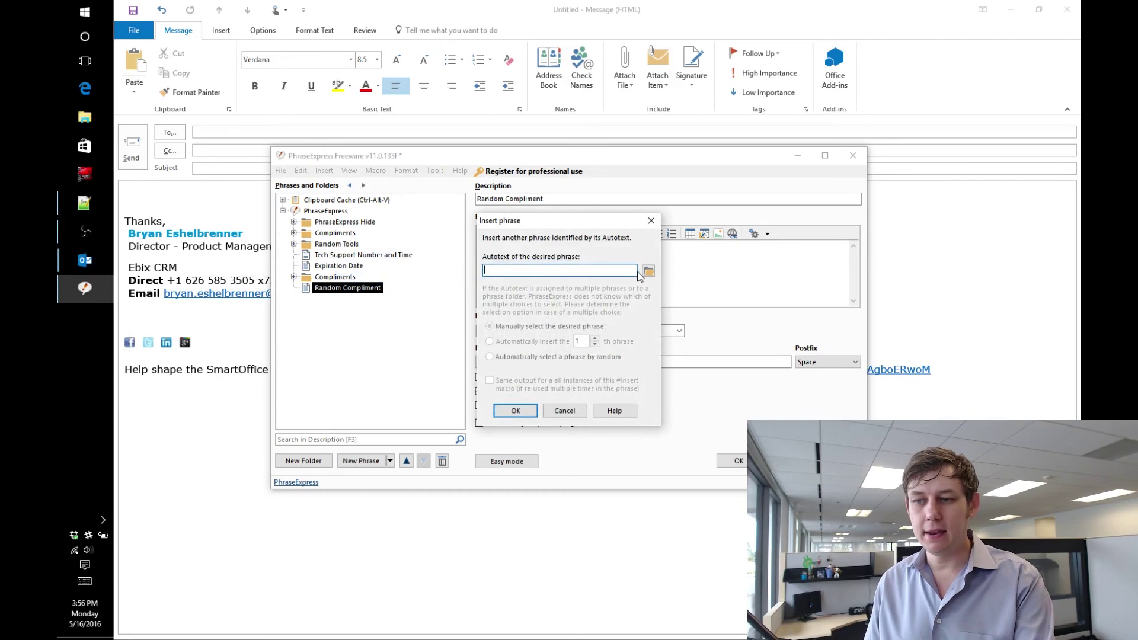
left_click(648, 271)
scroll(535, 304, "down", 10)
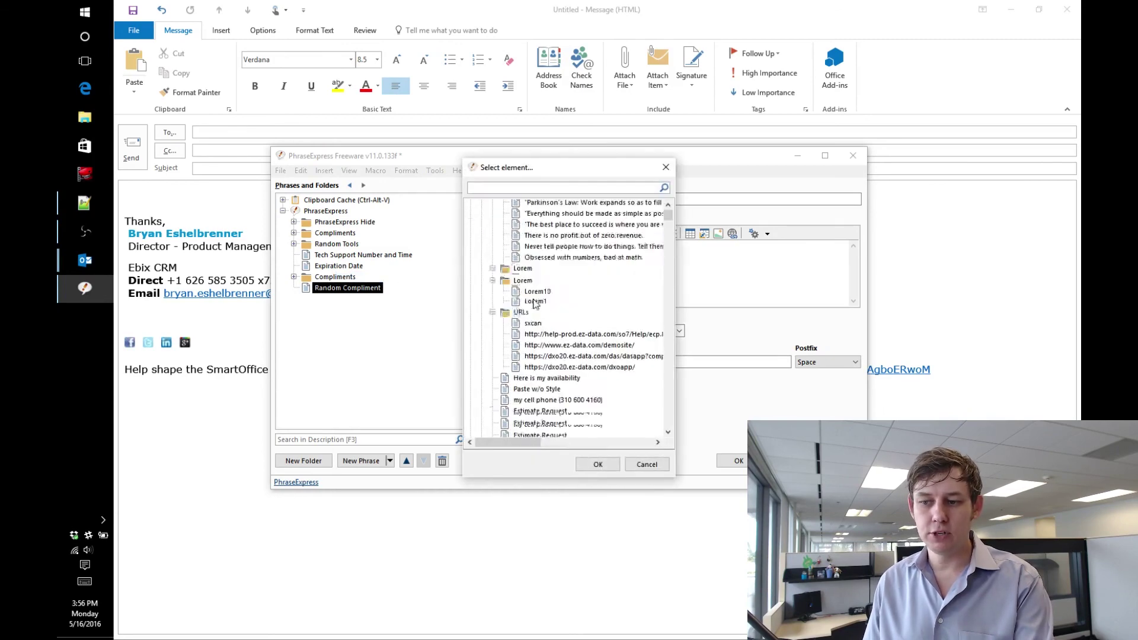
scroll(535, 304, "down", 15)
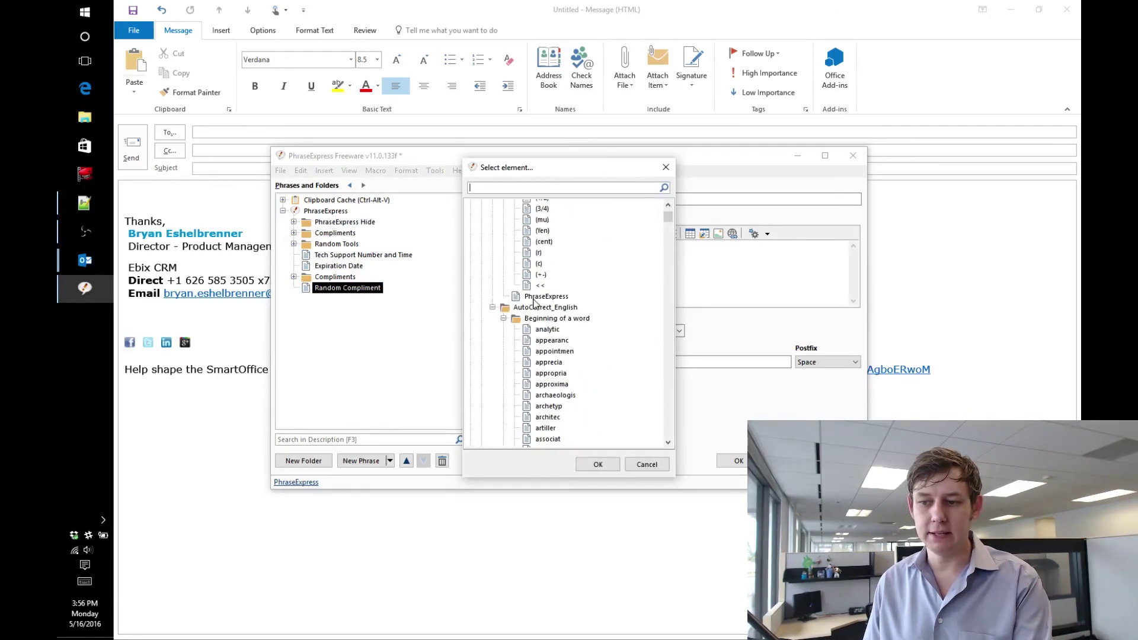
scroll(523, 301, "down", 5)
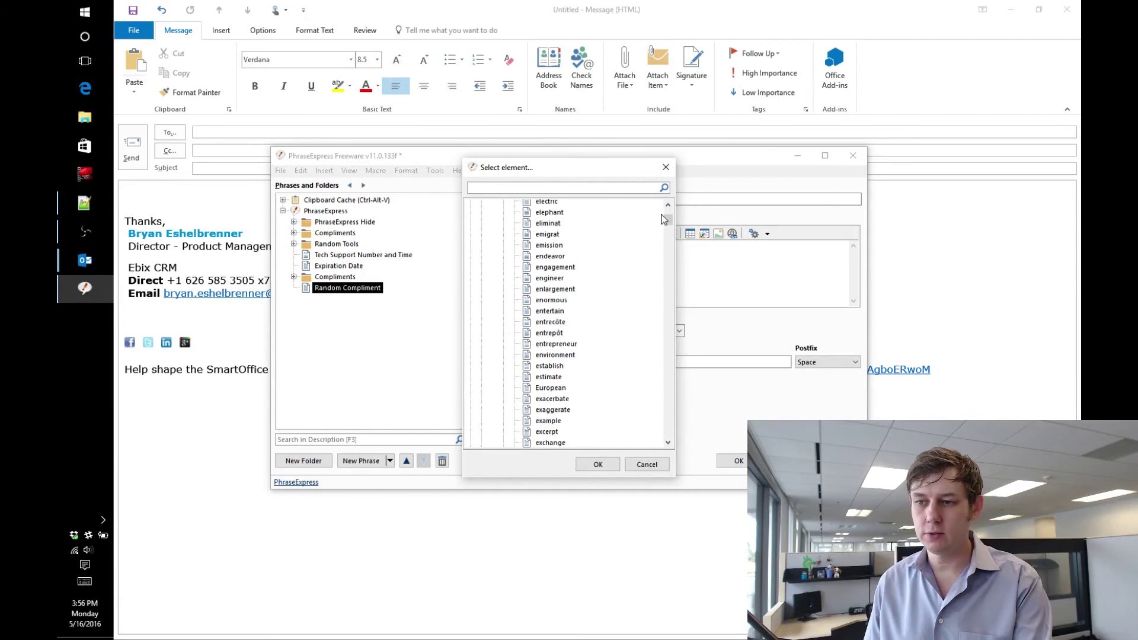
left_click_drag(663, 219, 673, 436)
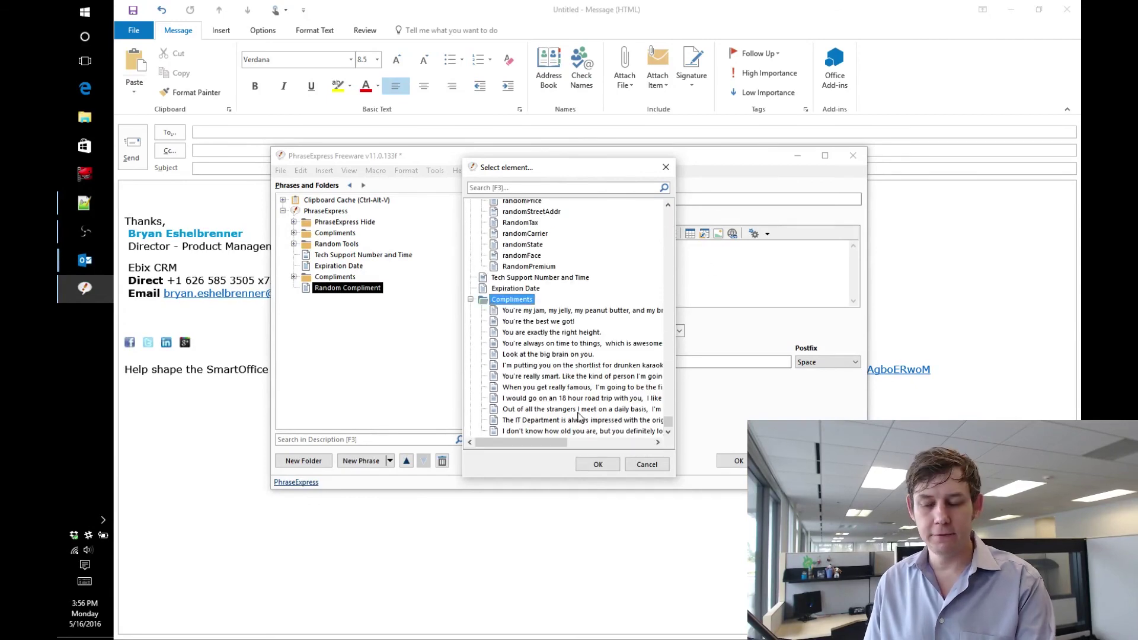
left_click(600, 471)
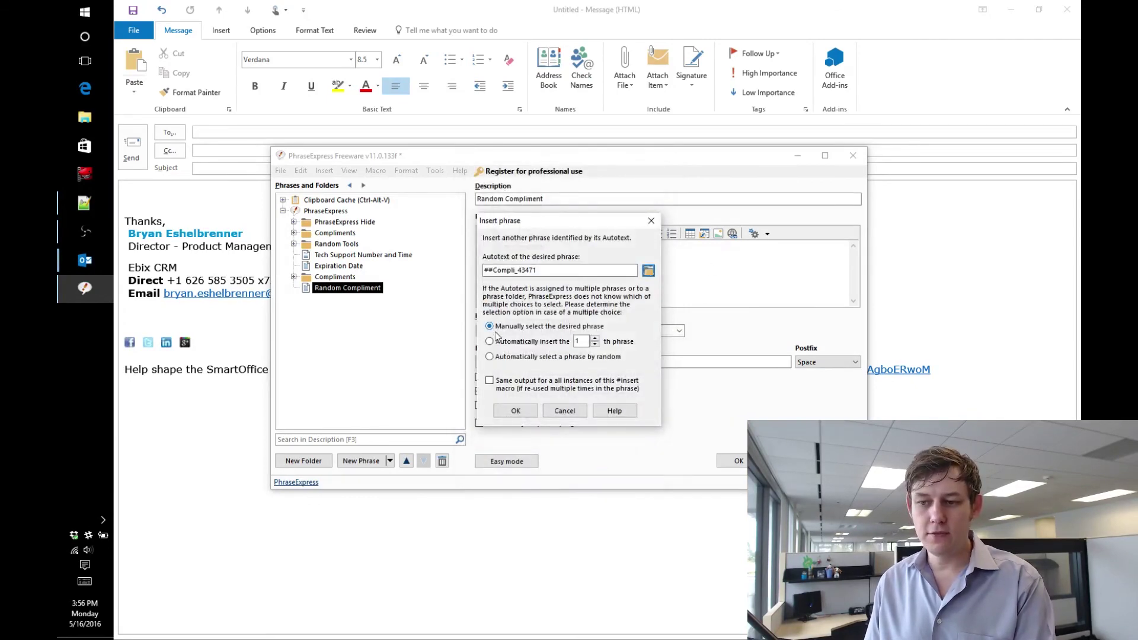
Make the macro automatically select a phrase by random, insert it, and save the Random Compliment phrase
left_click(488, 357)
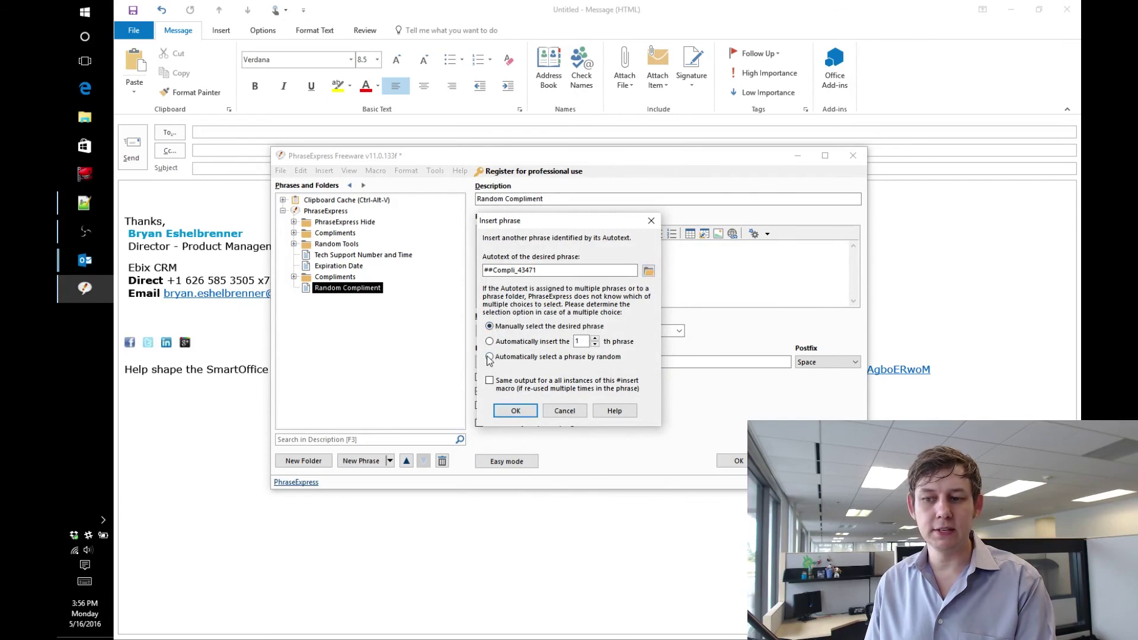
left_click(515, 410)
left_click(738, 465)
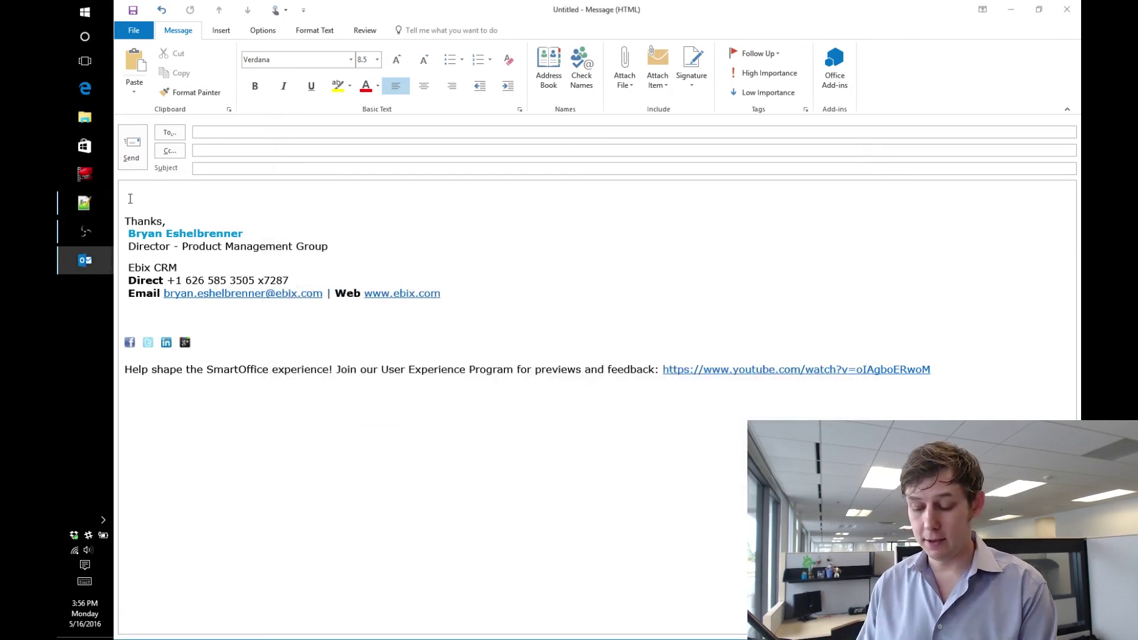
Write a greeting line to the recipient in the Outlook message and expand the randomcompliment autotext below it
type("Hi Wo,")
key("Return")
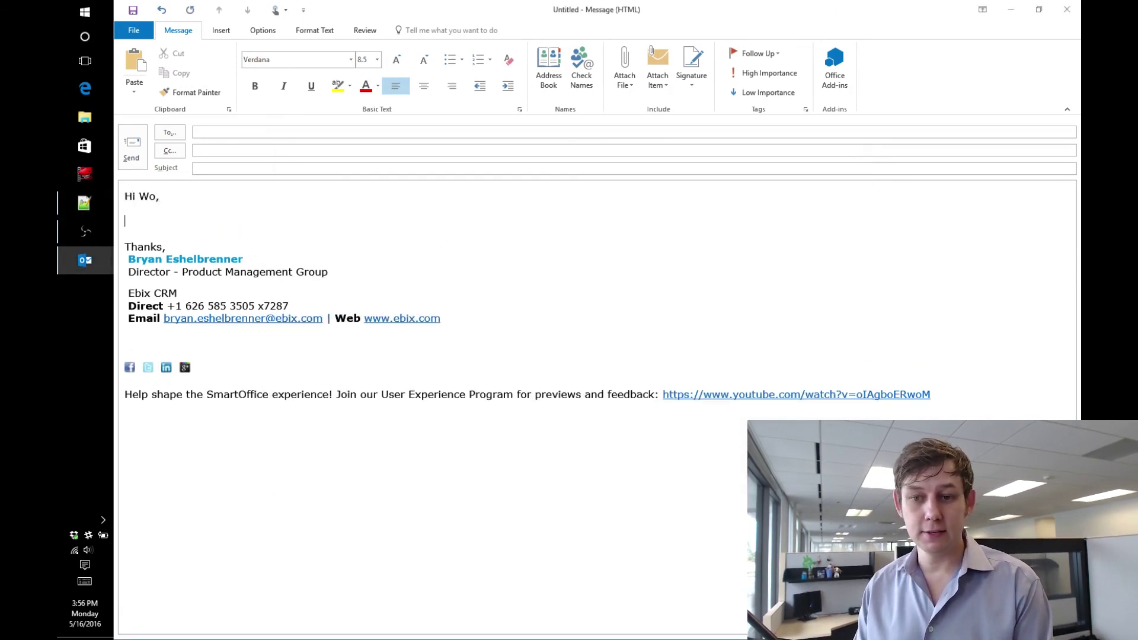
type("randomcomplimen")
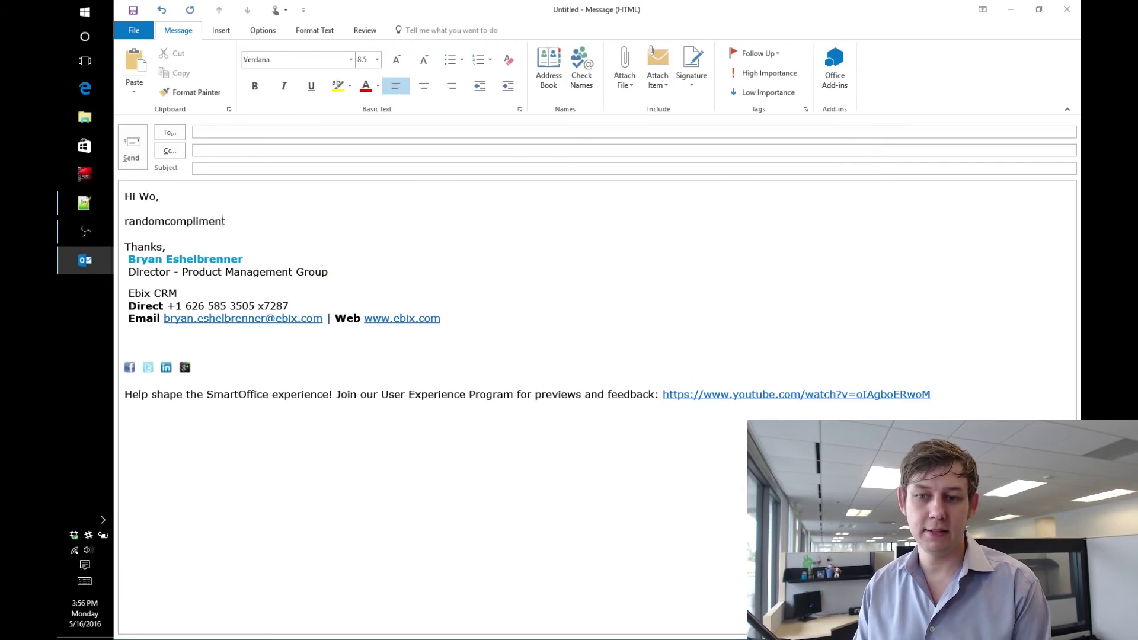
type("t")
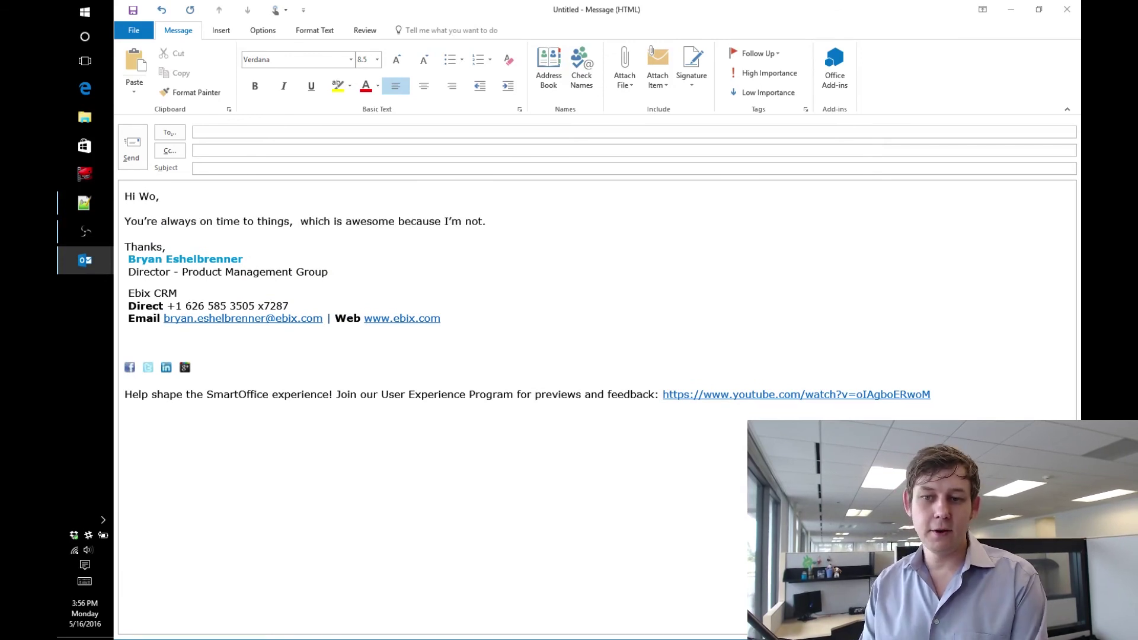
Expand the randomcompliment autotext a second time on a new line of the message
key("Return")
type("r")
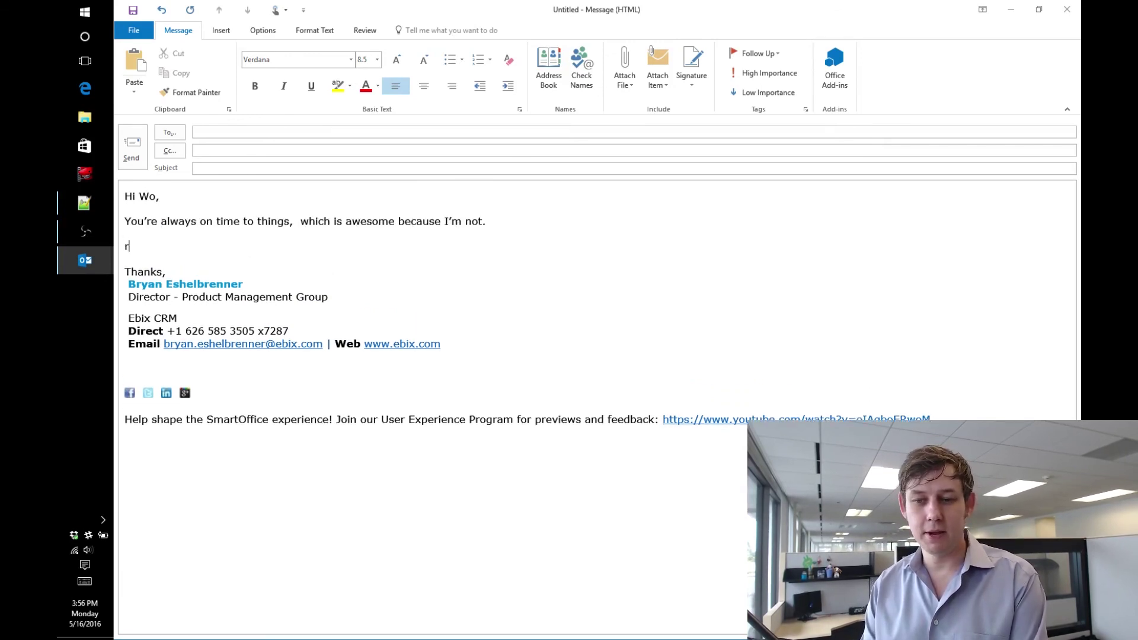
type("andomcompliment")
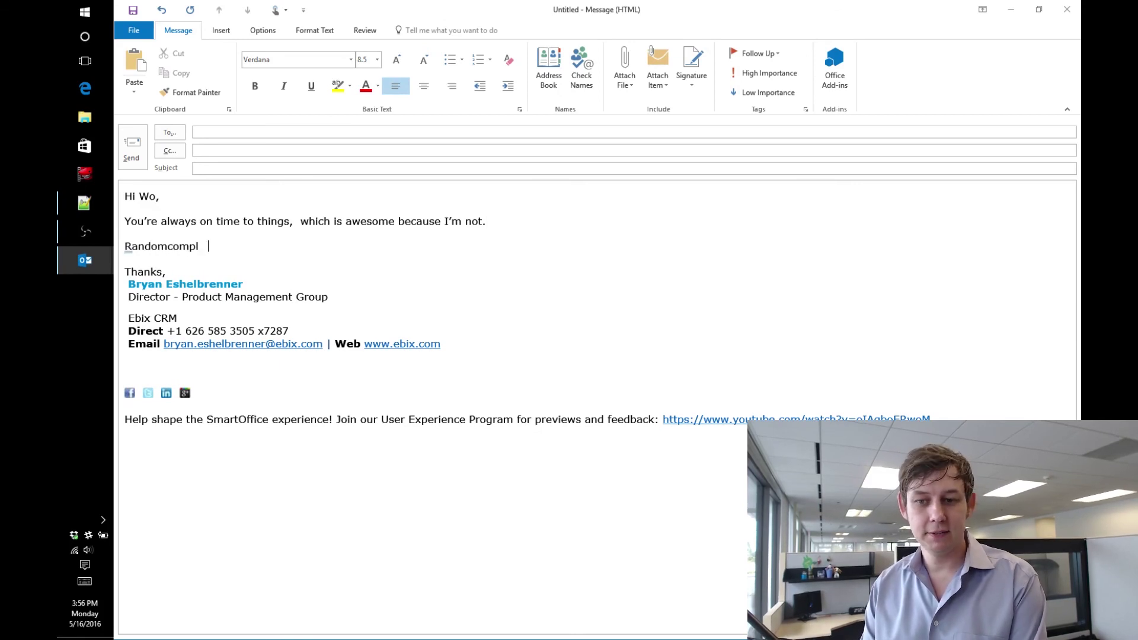